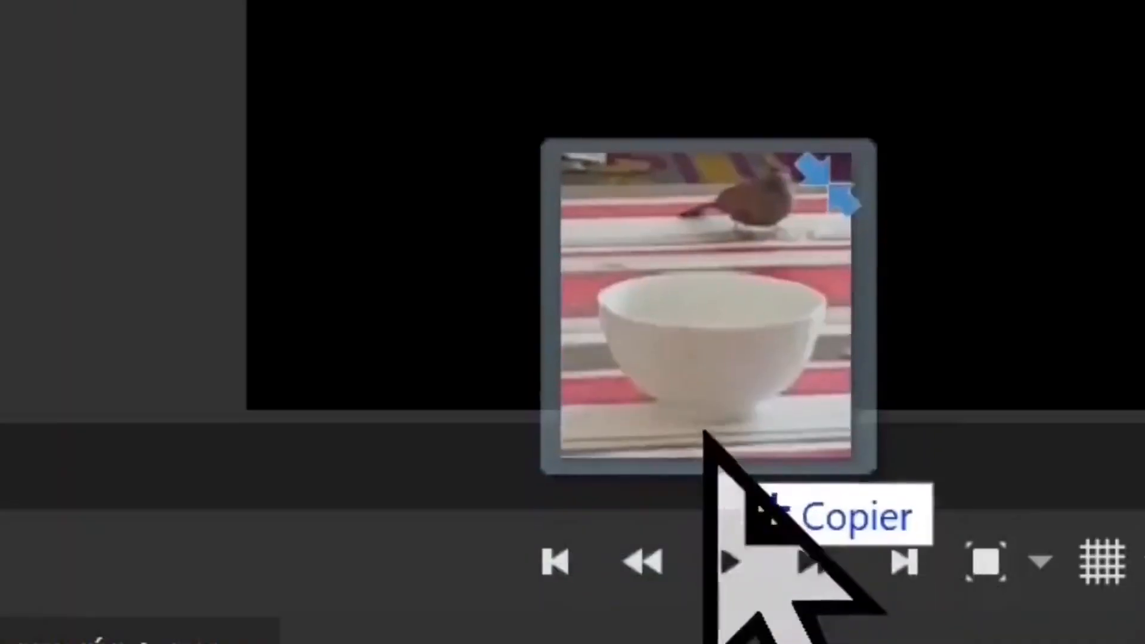
# Place the oiseau.png image on track V1 and ripple delete the empty gap before it
pyautogui.moveTo(530, 326); pyautogui.dragTo(532, 289)
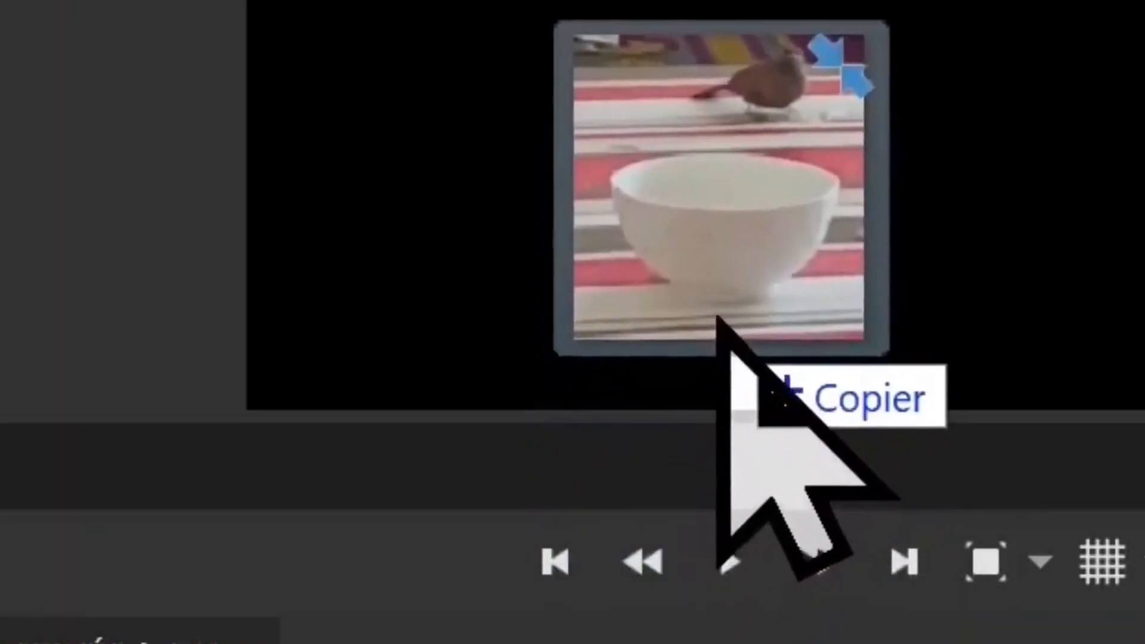
pyautogui.moveTo(717, 317); pyautogui.dragTo(724, 296)
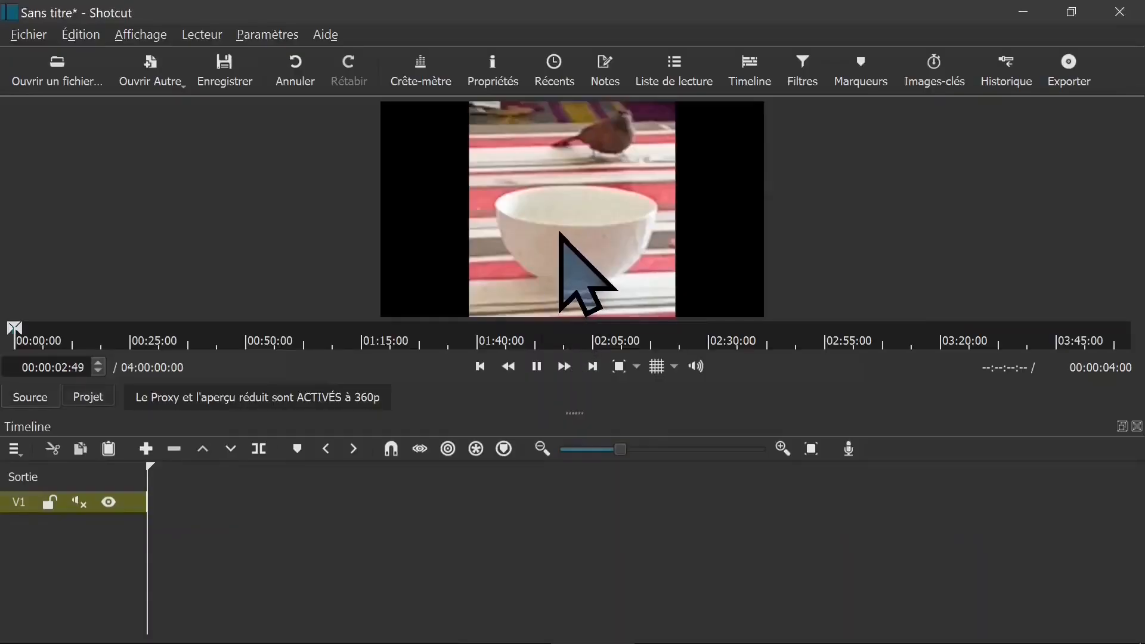
pyautogui.moveTo(560, 234); pyautogui.dragTo(303, 488)
pyautogui.click(279, 471)
pyautogui.click(338, 486)
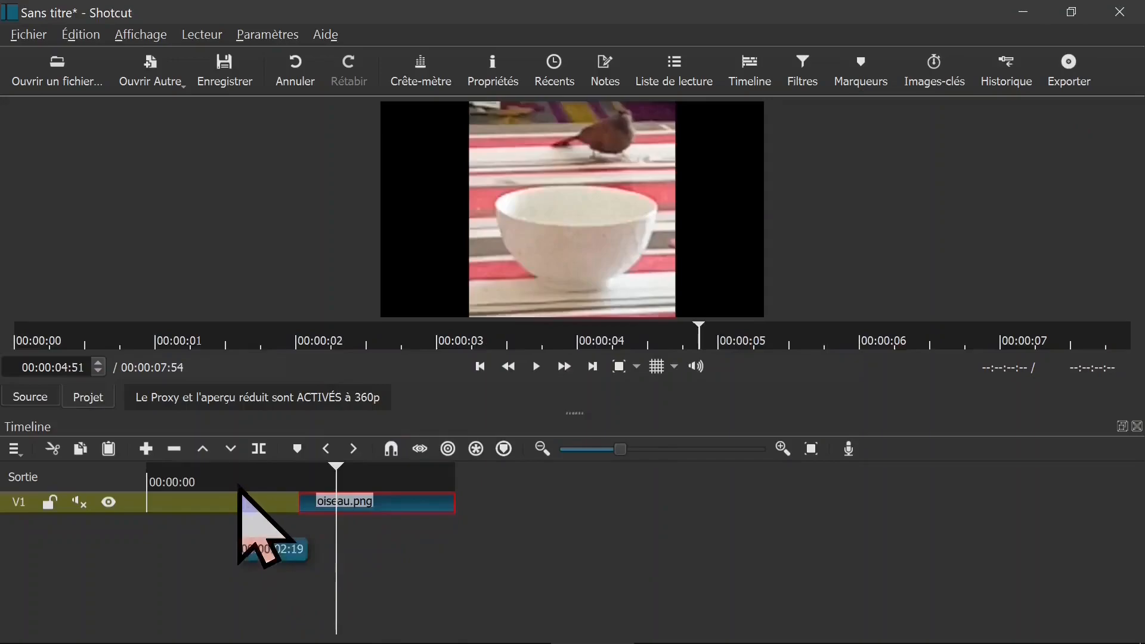
pyautogui.rightClick(241, 499)
pyautogui.click(346, 290)
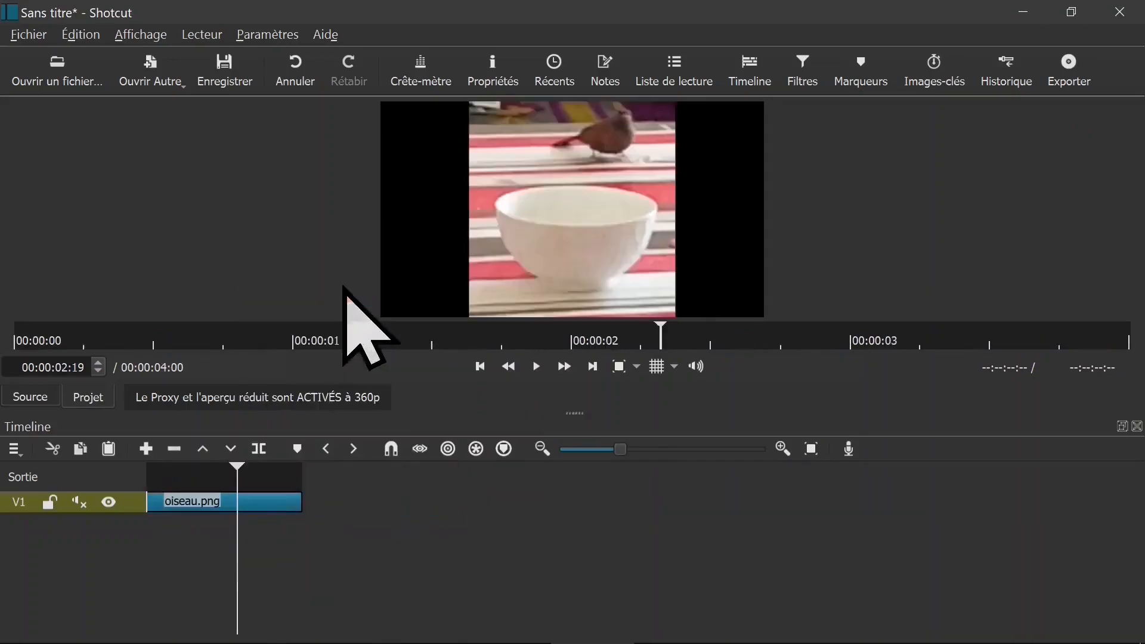
# Copy the oiseau.png clip and paste five copies one after another behind it on track V1
pyautogui.moveTo(241, 489)
pyautogui.mouseDown()
pyautogui.moveTo(209, 489)
pyautogui.moveTo(250, 489)
pyautogui.mouseUp()
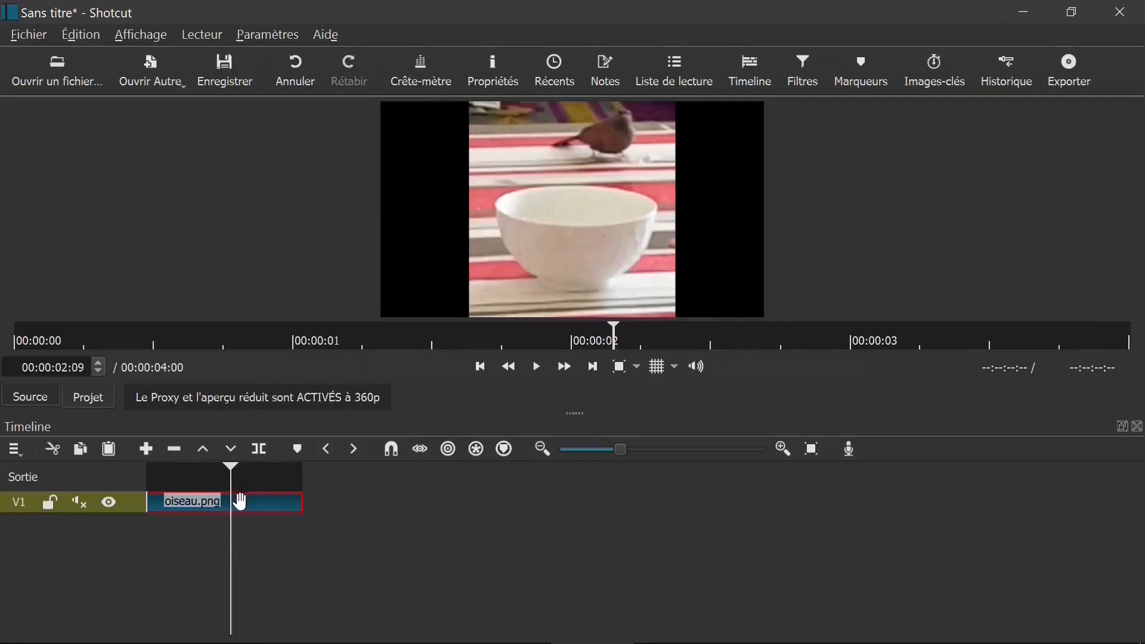
pyautogui.rightClick(240, 501)
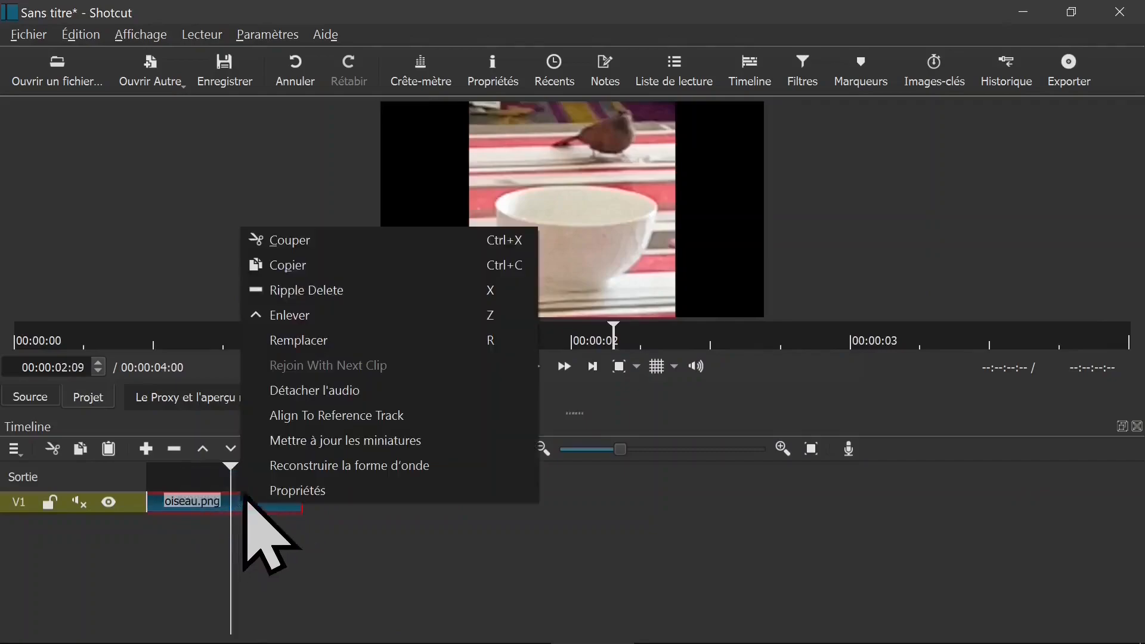
pyautogui.click(325, 265)
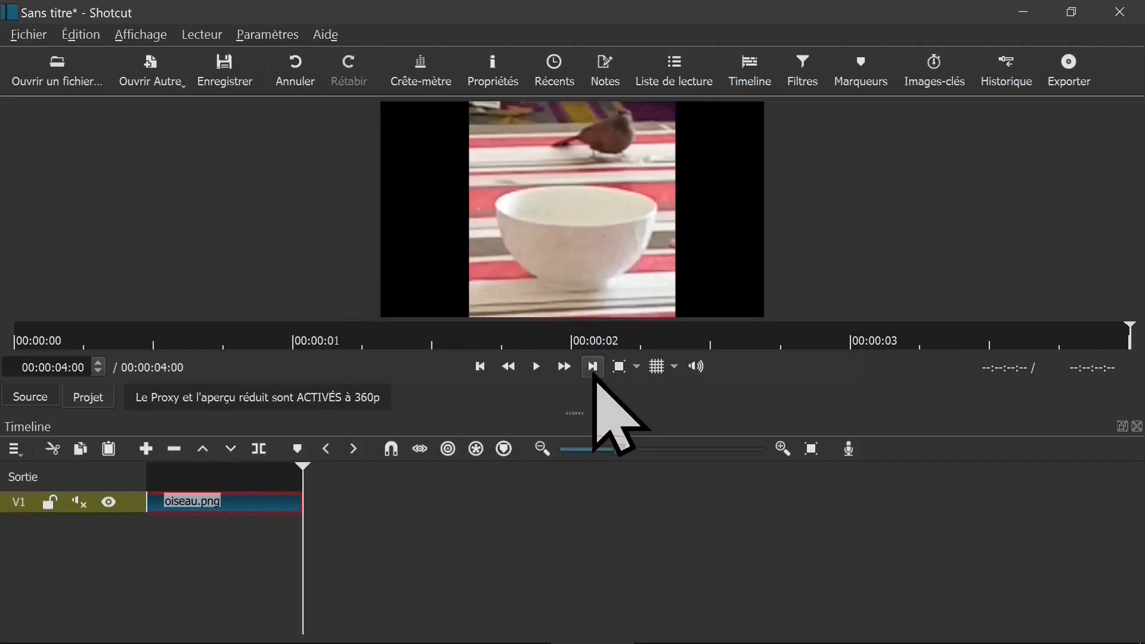
pyautogui.click(109, 448)
pyautogui.click(108, 448)
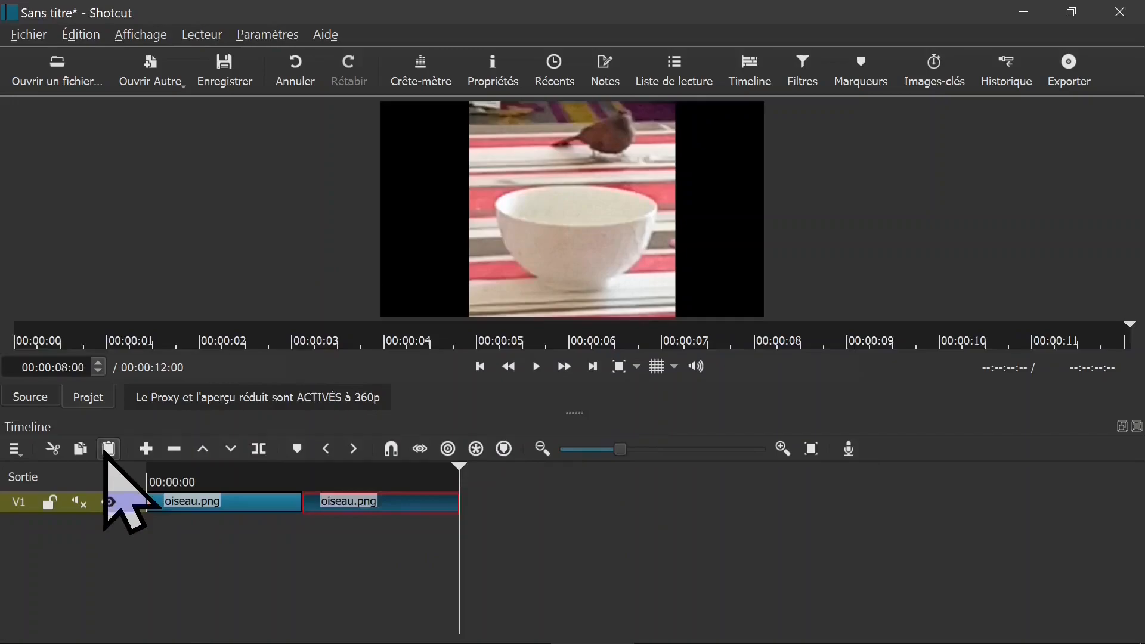
pyautogui.click(108, 449)
pyautogui.click(109, 449)
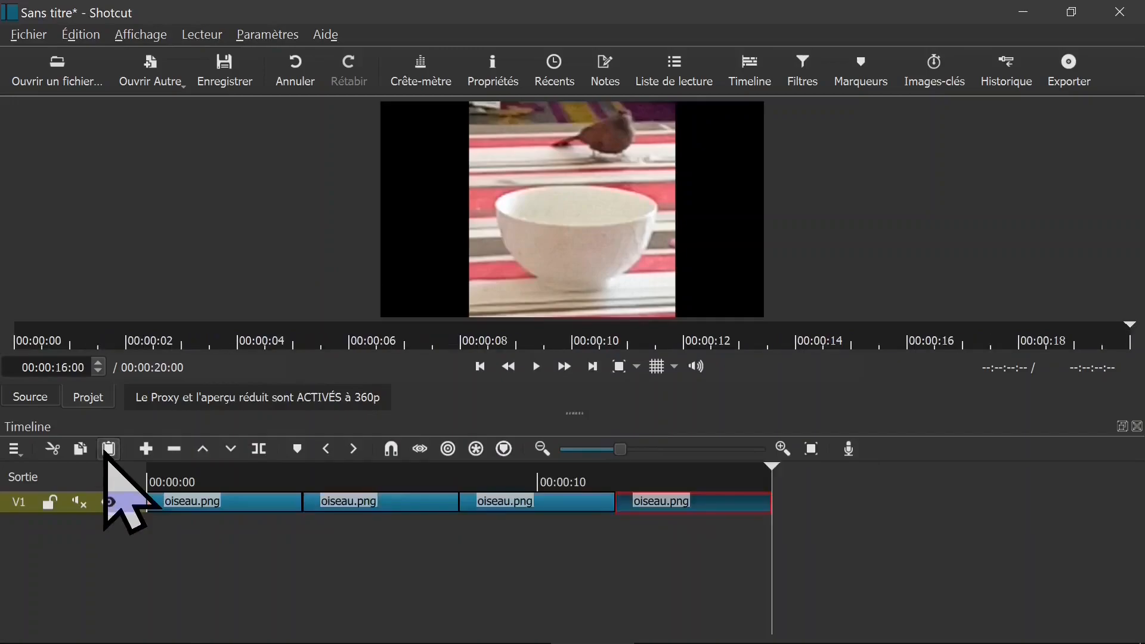
pyautogui.click(109, 449)
# Split the first oiseau.png clip at 00:00:01:47
pyautogui.click(362, 480)
pyautogui.click(352, 503)
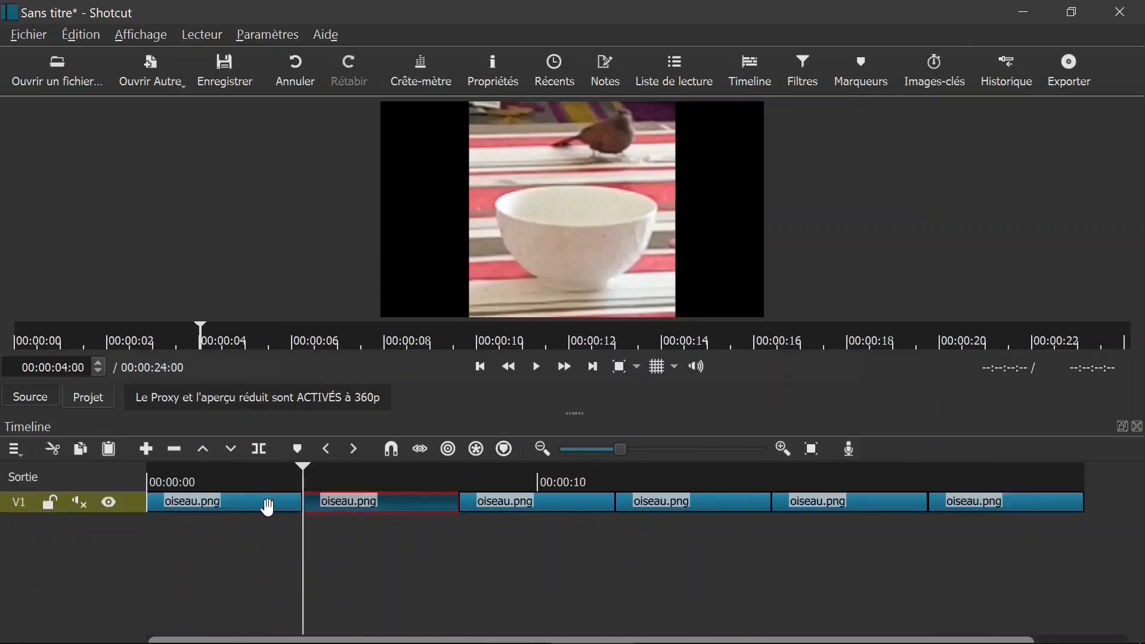
pyautogui.click(268, 506)
pyautogui.click(218, 504)
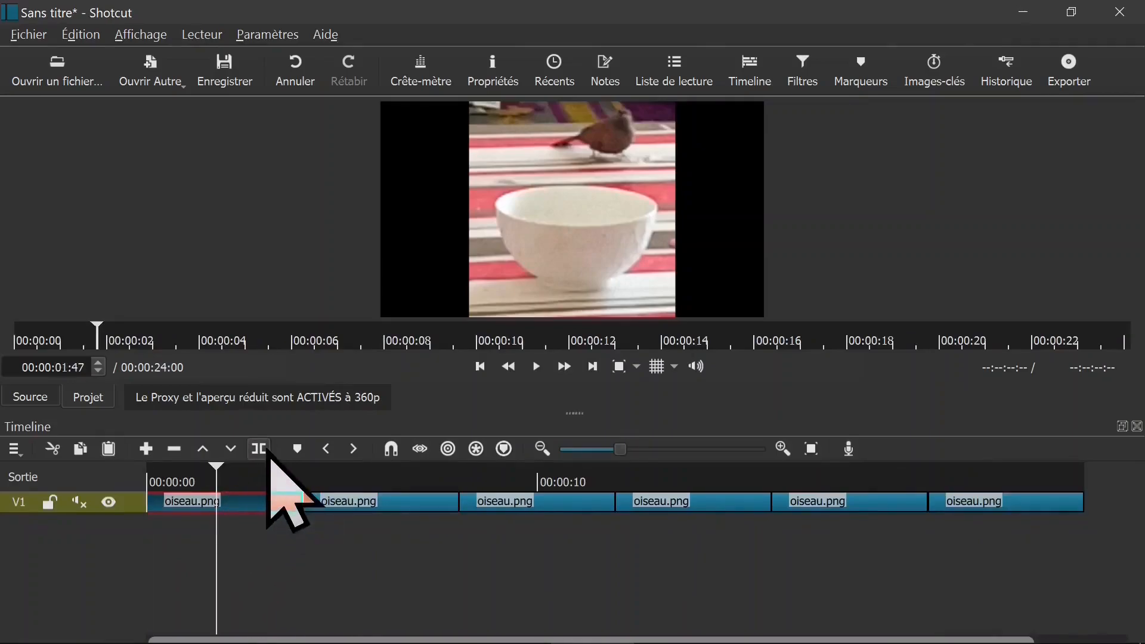
pyautogui.click(260, 450)
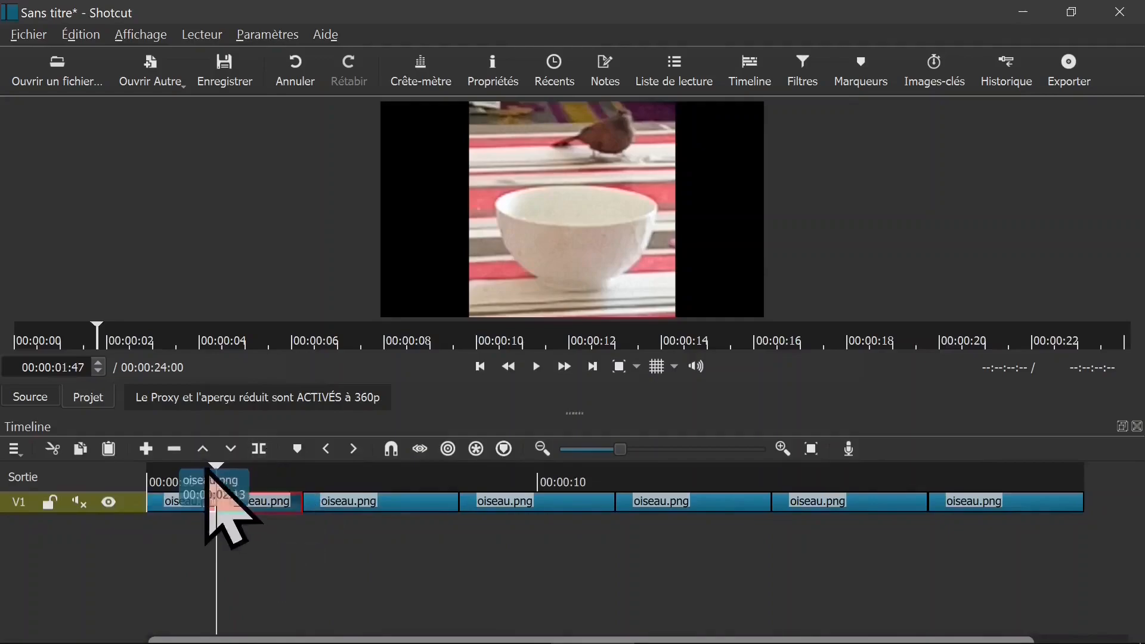
# Lift the second piece of the split clip and ripple delete its gap, undoing both removals
pyautogui.click(202, 450)
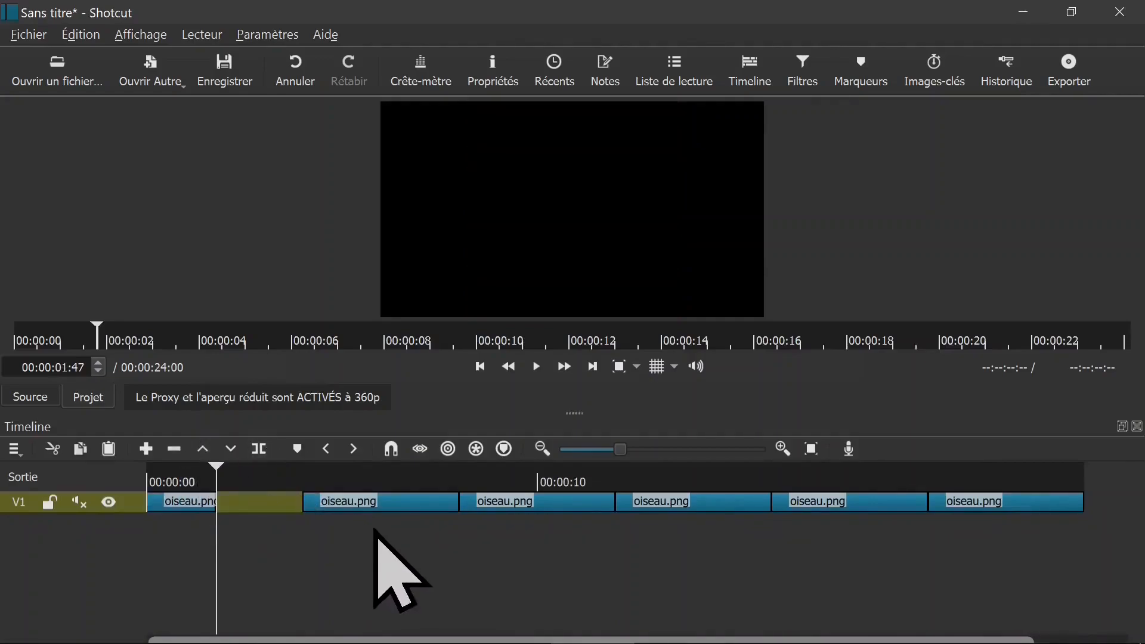
pyautogui.rightClick(249, 506)
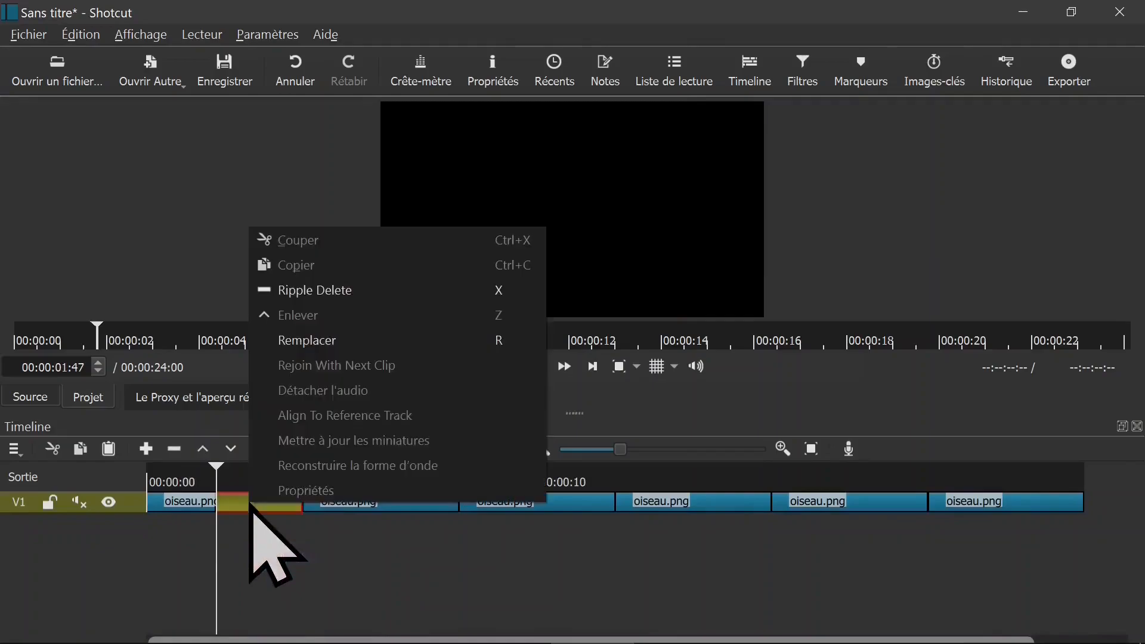
pyautogui.click(340, 288)
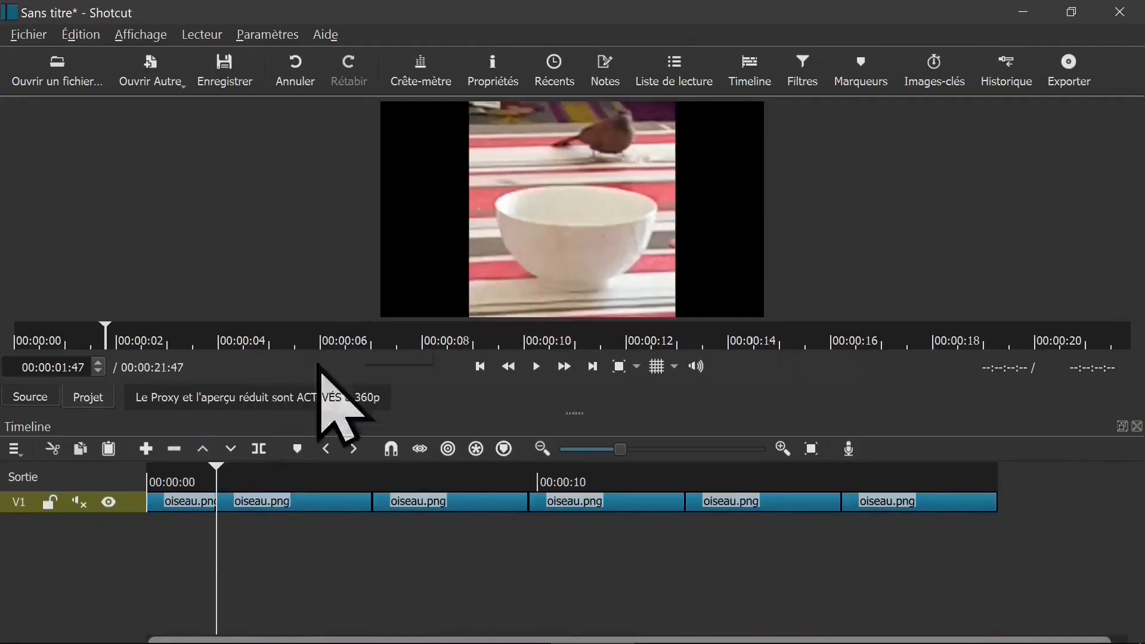
pyautogui.click(304, 499)
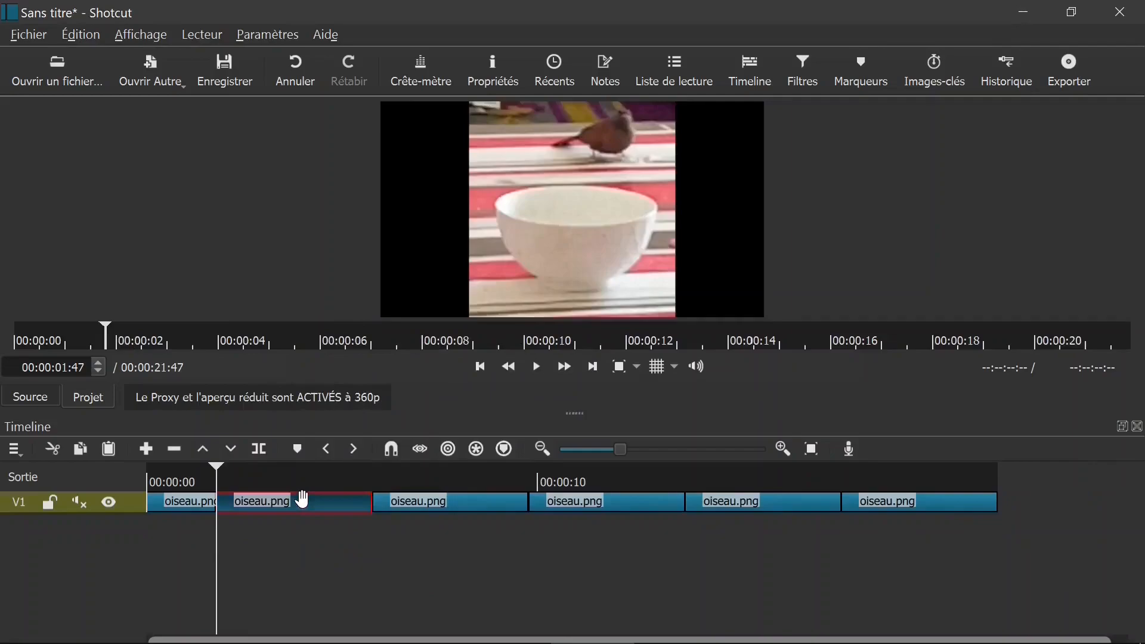
pyautogui.hotkey('ctrl', 'z')
pyautogui.hotkey('ctrl', 'z')
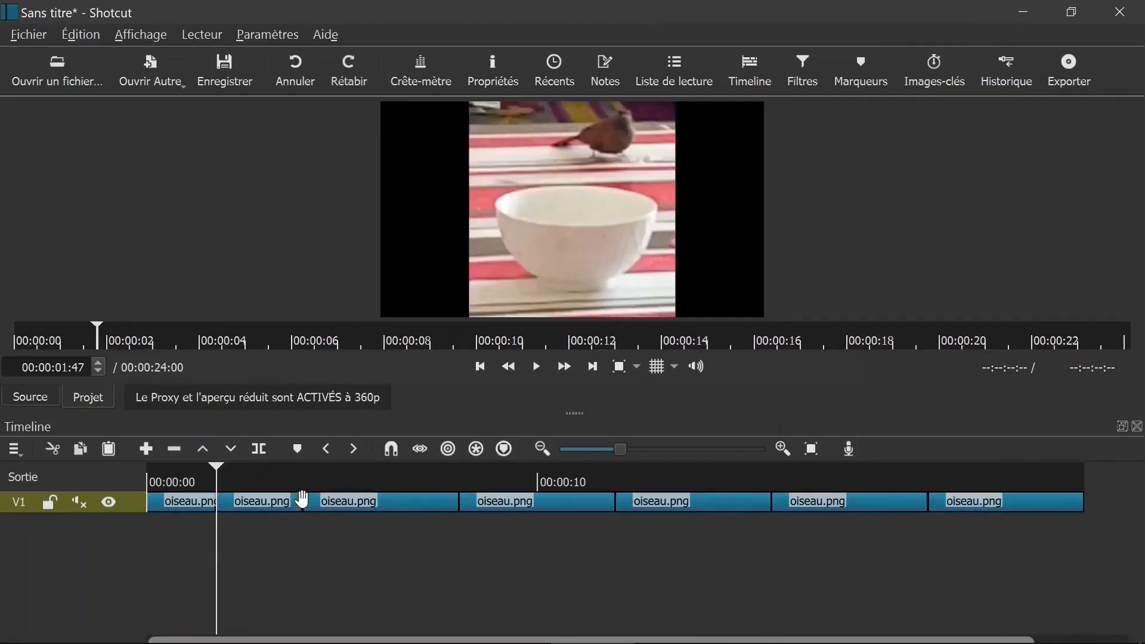
# Ripple delete the first piece of the split clip and play the timeline from the start
pyautogui.click(189, 500)
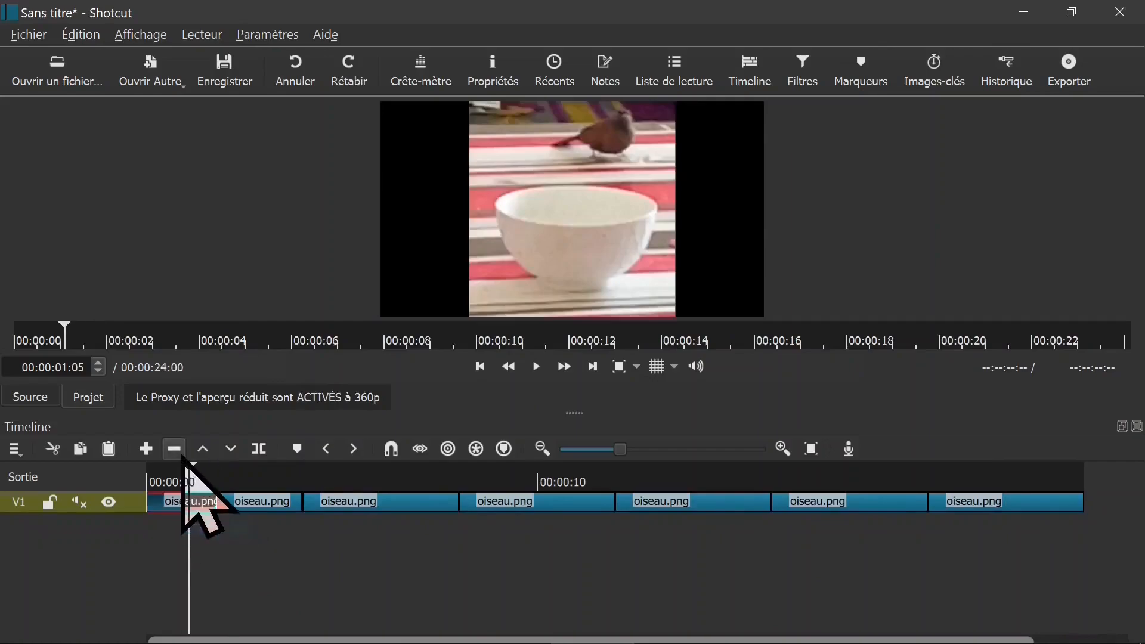
pyautogui.press('Delete')
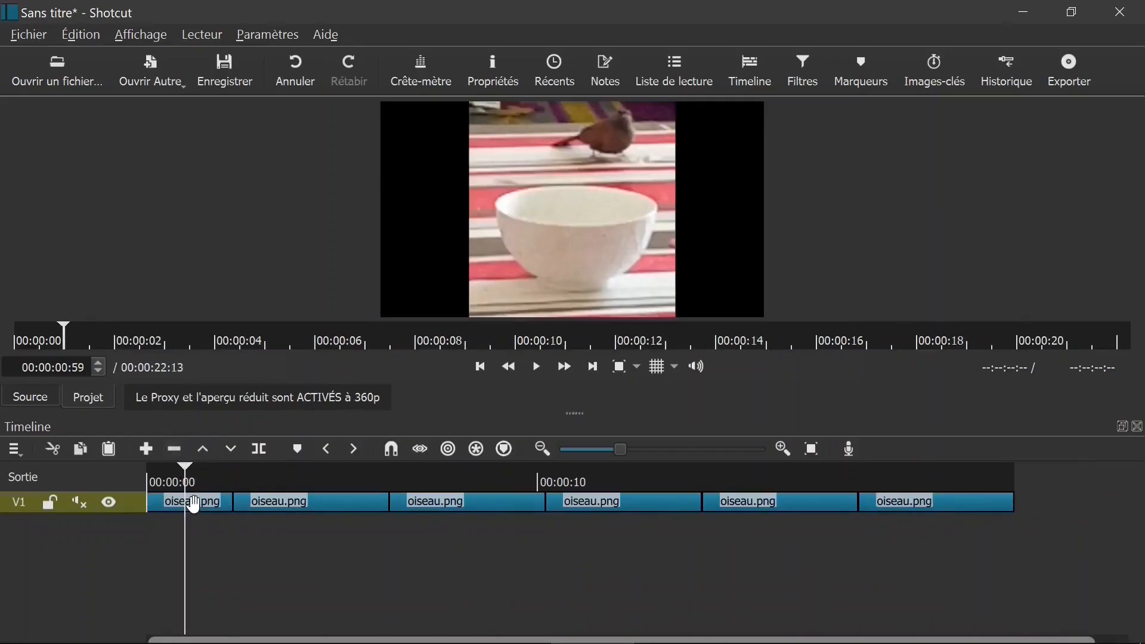
pyautogui.press('Home')
pyautogui.press('space')
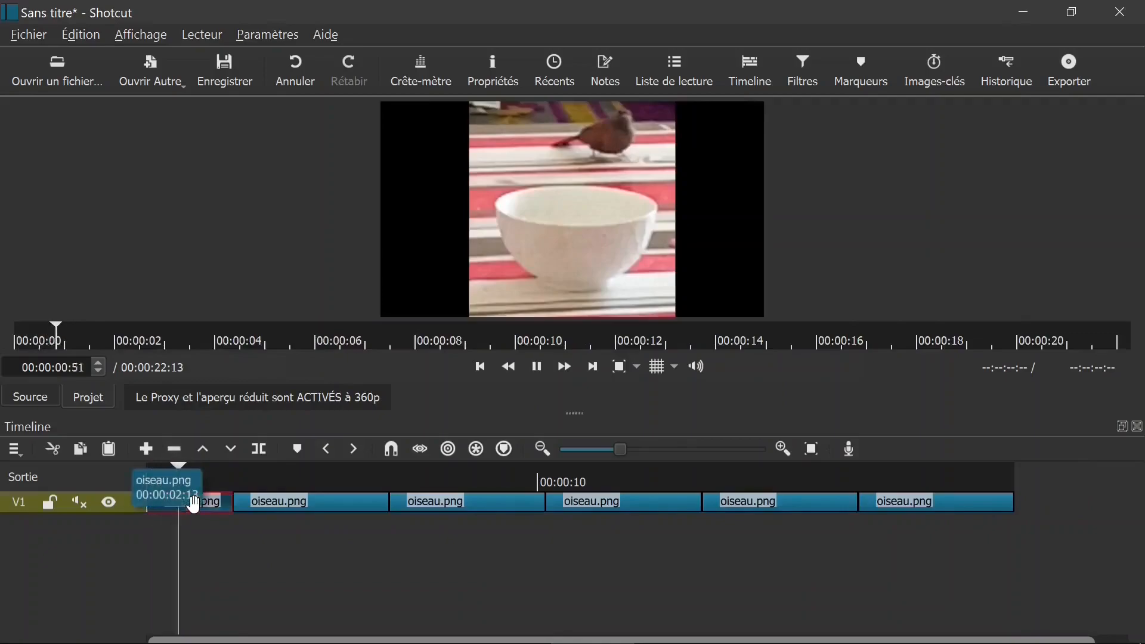
pyautogui.click(536, 368)
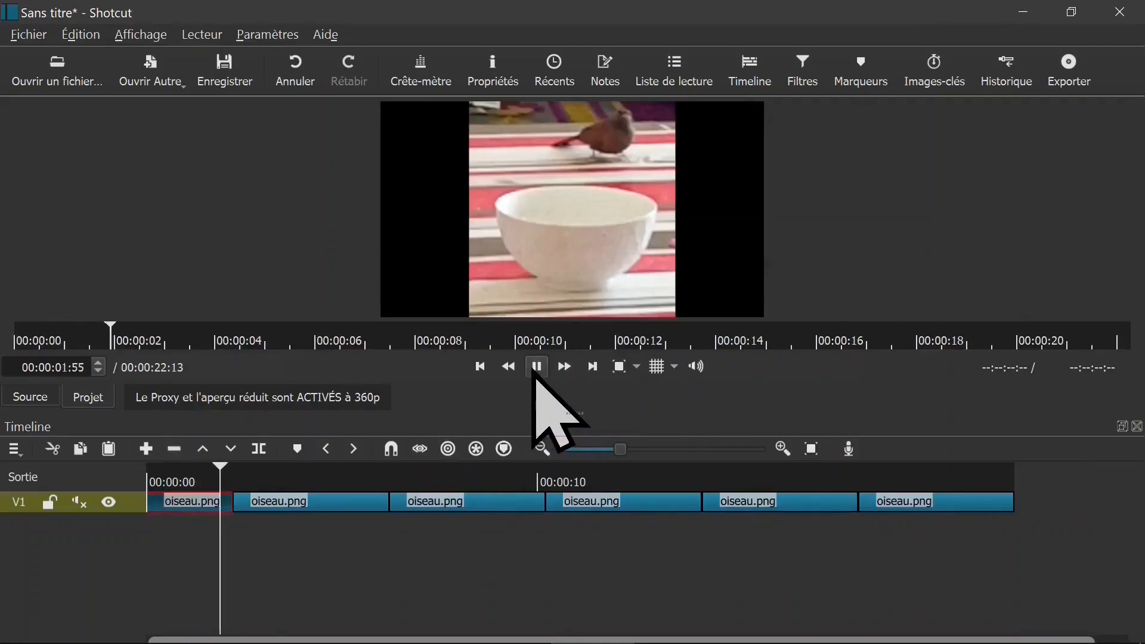
pyautogui.click(535, 368)
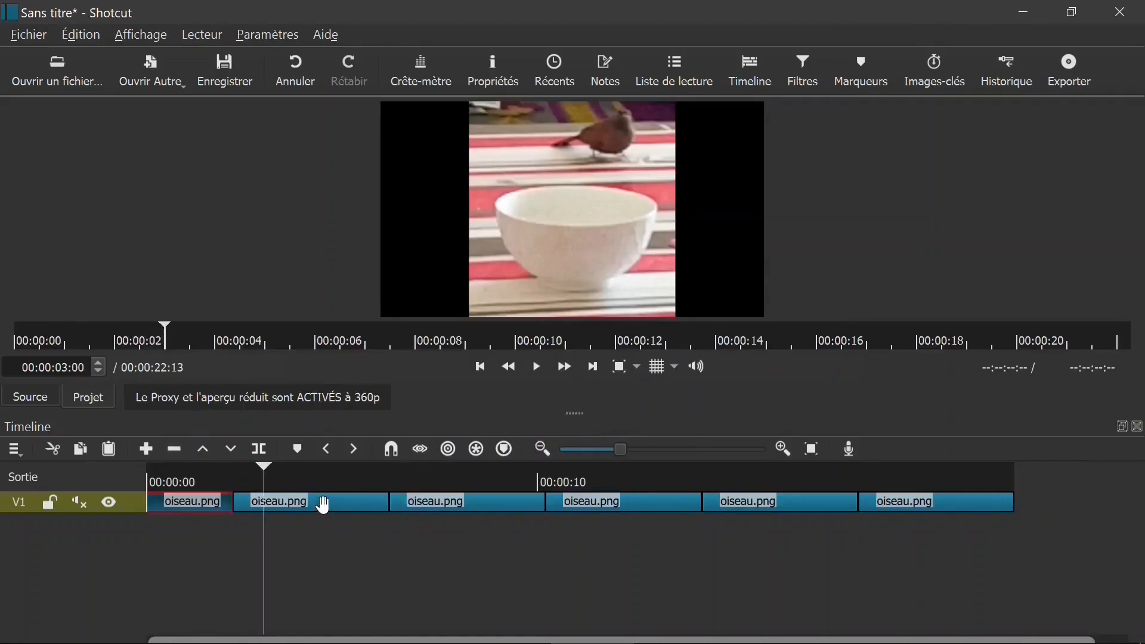
# Add the Luminosité filter to the second oiseau.png clip with the playhead at 00:00:03:20
pyautogui.click(320, 502)
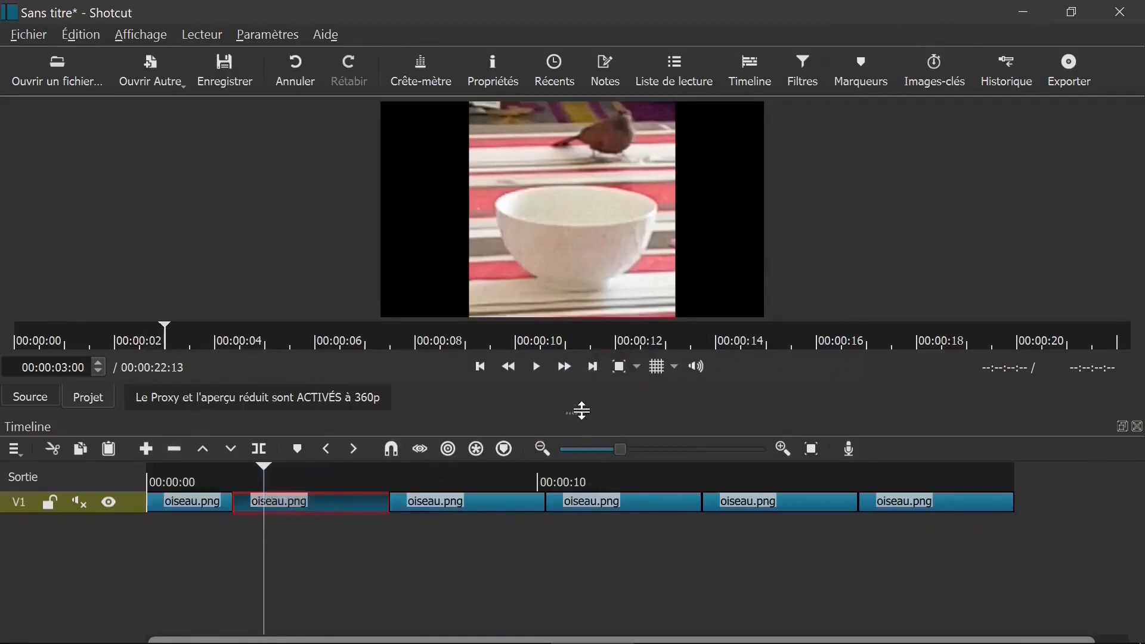
pyautogui.moveTo(581, 411); pyautogui.dragTo(613, 558)
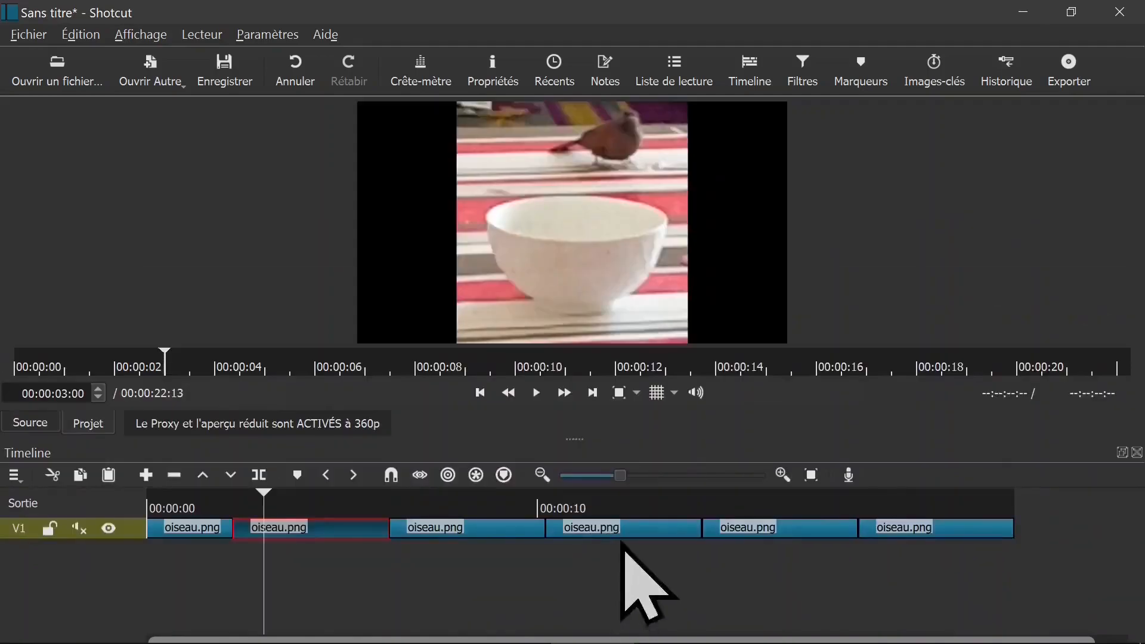
pyautogui.click(783, 475)
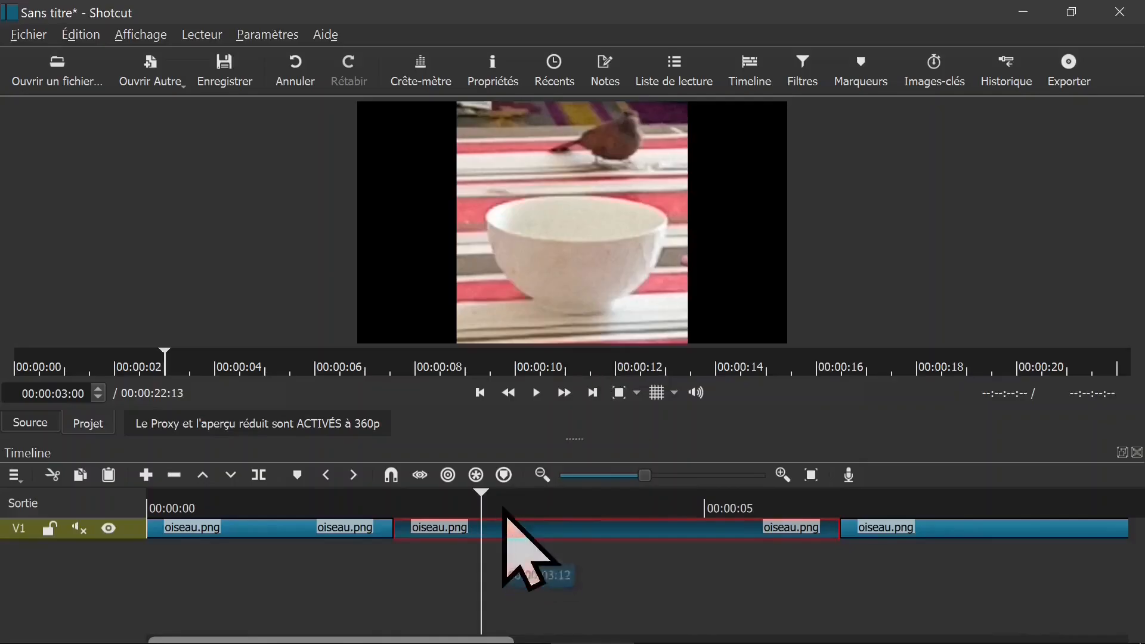
pyautogui.click(502, 508)
pyautogui.click(519, 507)
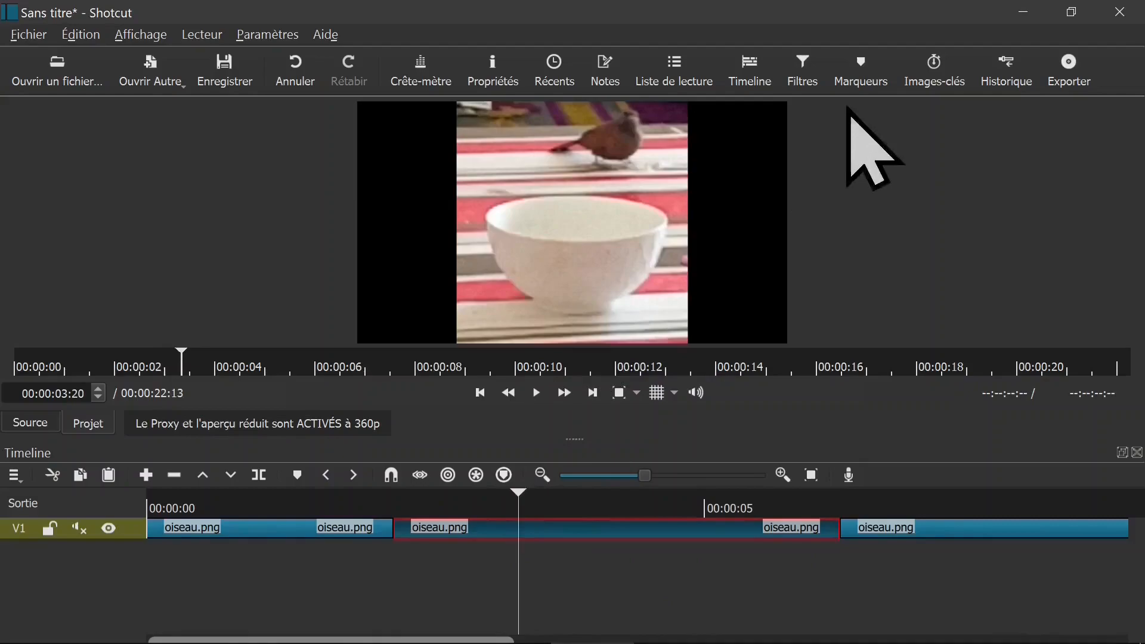
pyautogui.click(803, 71)
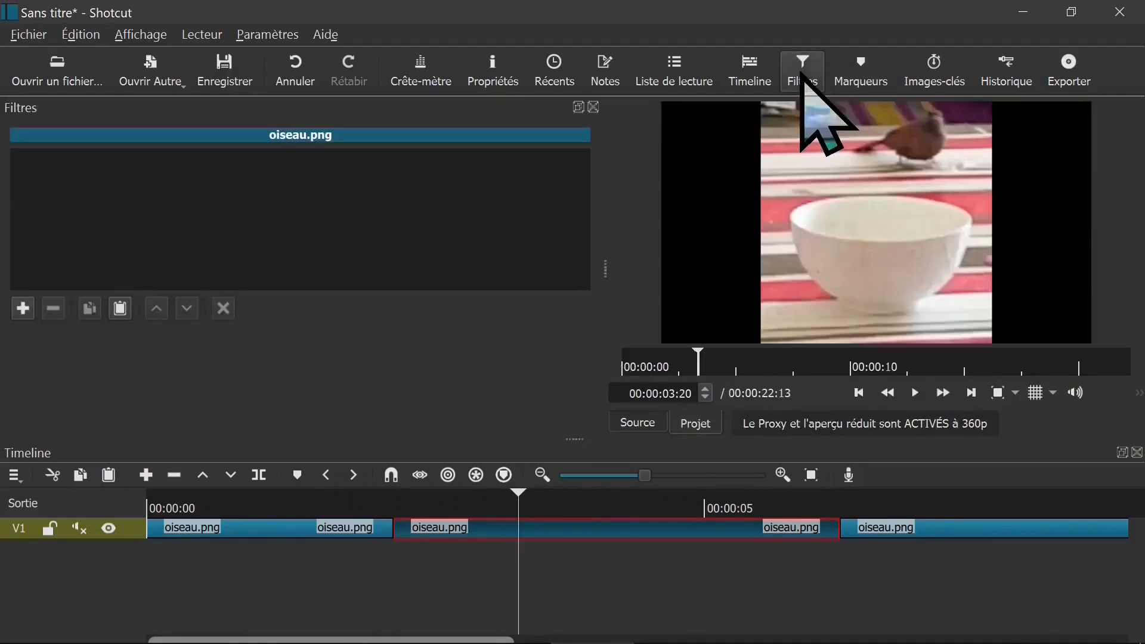
pyautogui.click(22, 308)
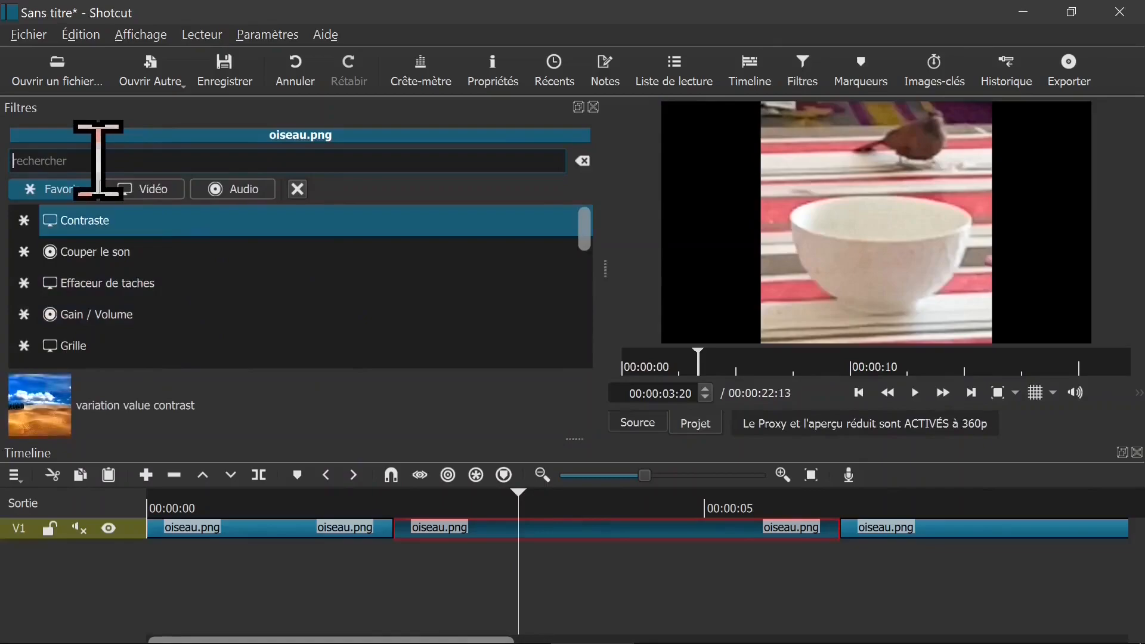
pyautogui.write('LUM')
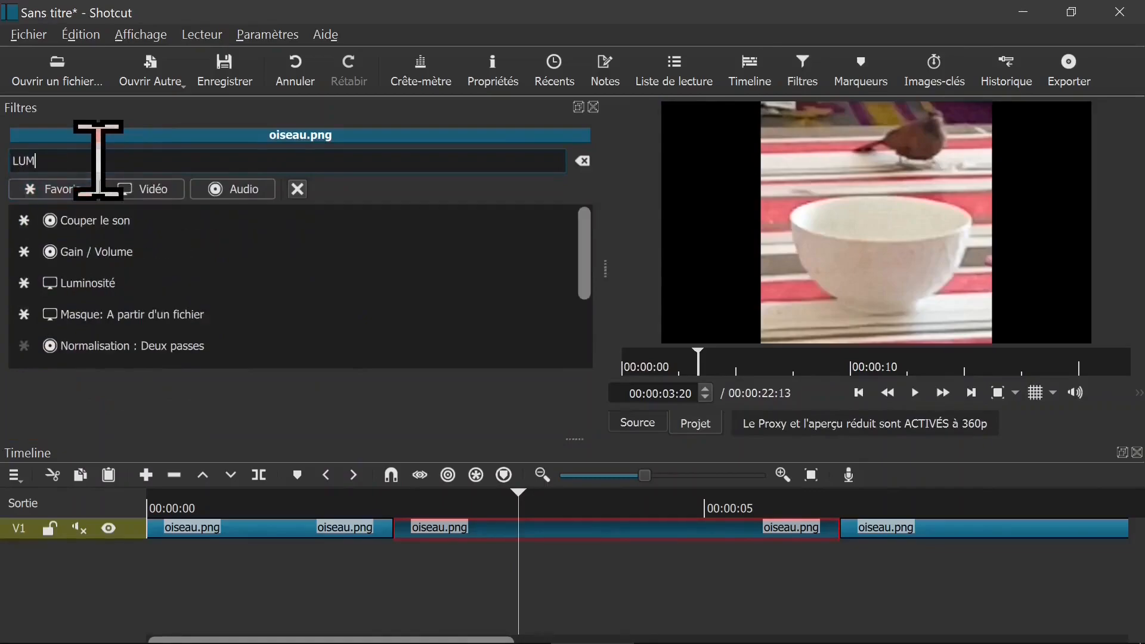
pyautogui.write('IN')
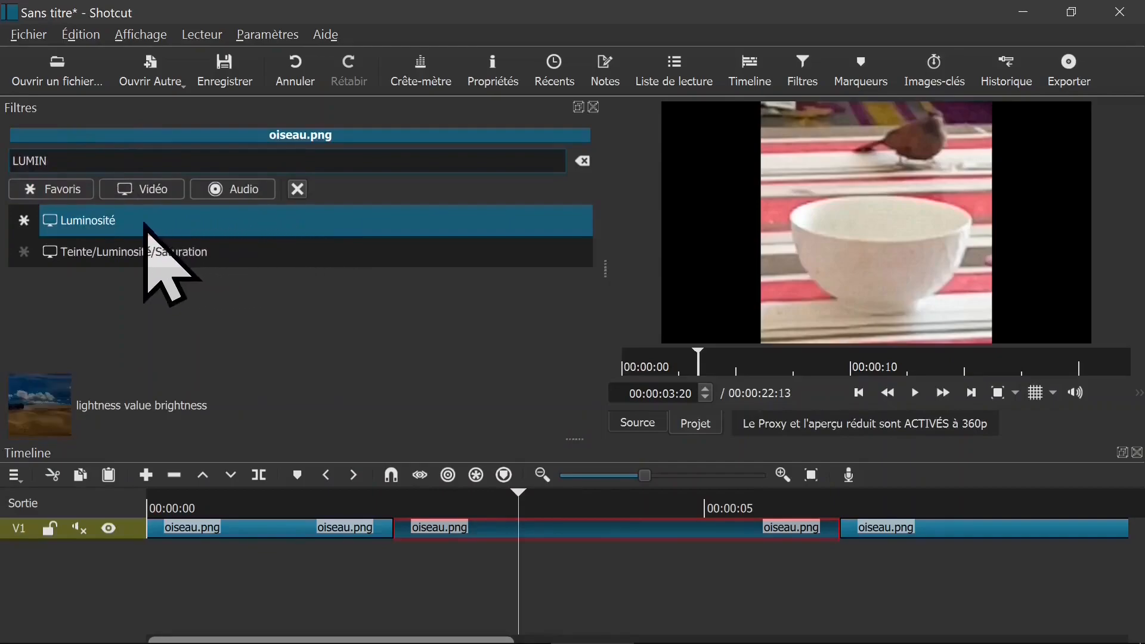
pyautogui.click(144, 224)
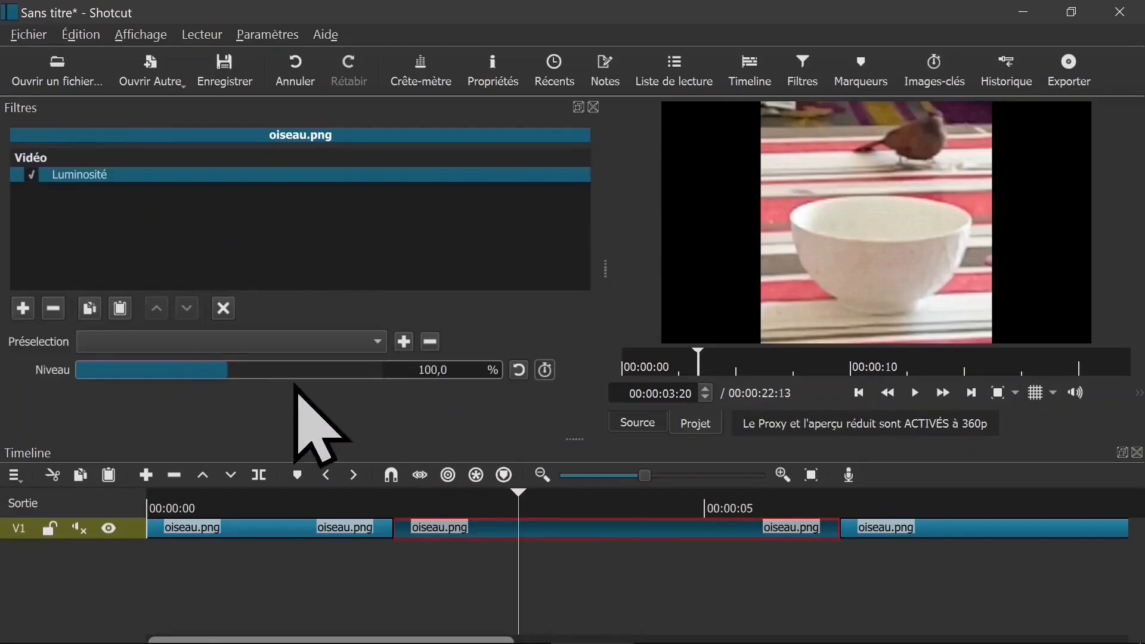
# Set the second clip's Luminosité level to 28,2 % and play across the cut from the first clip
pyautogui.moveTo(233, 373); pyautogui.dragTo(113, 383)
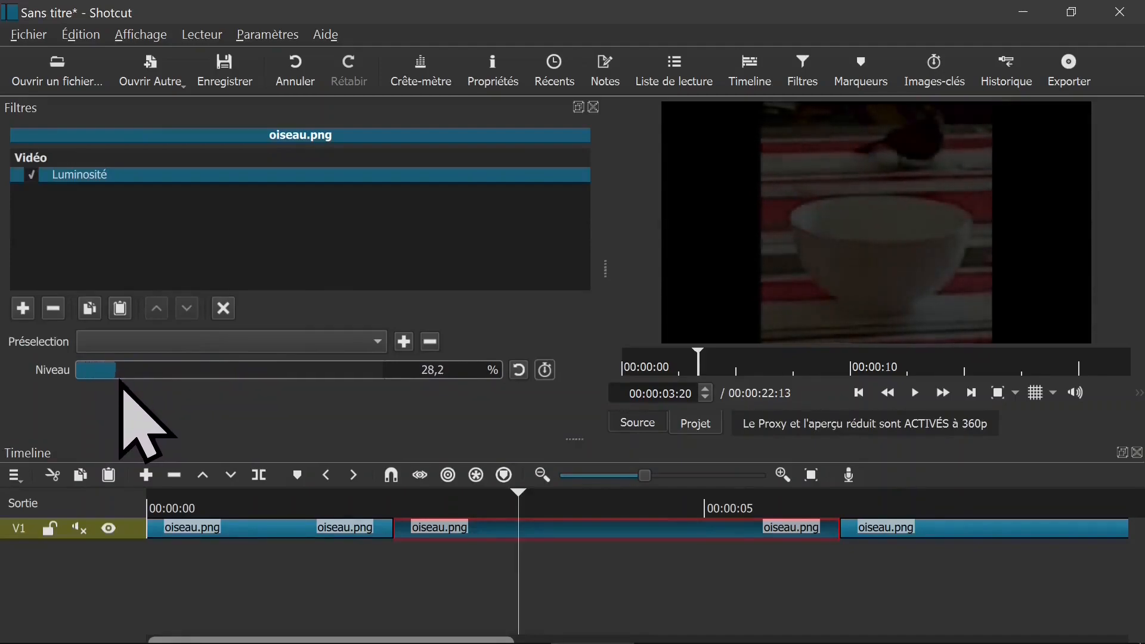
pyautogui.click(363, 527)
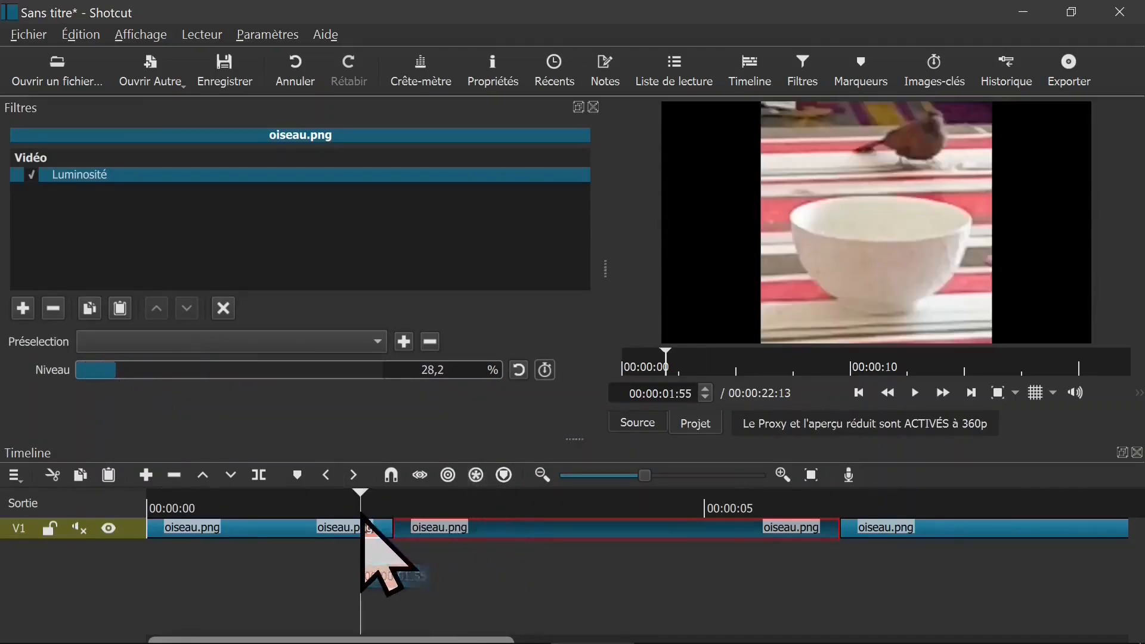
pyautogui.press('space')
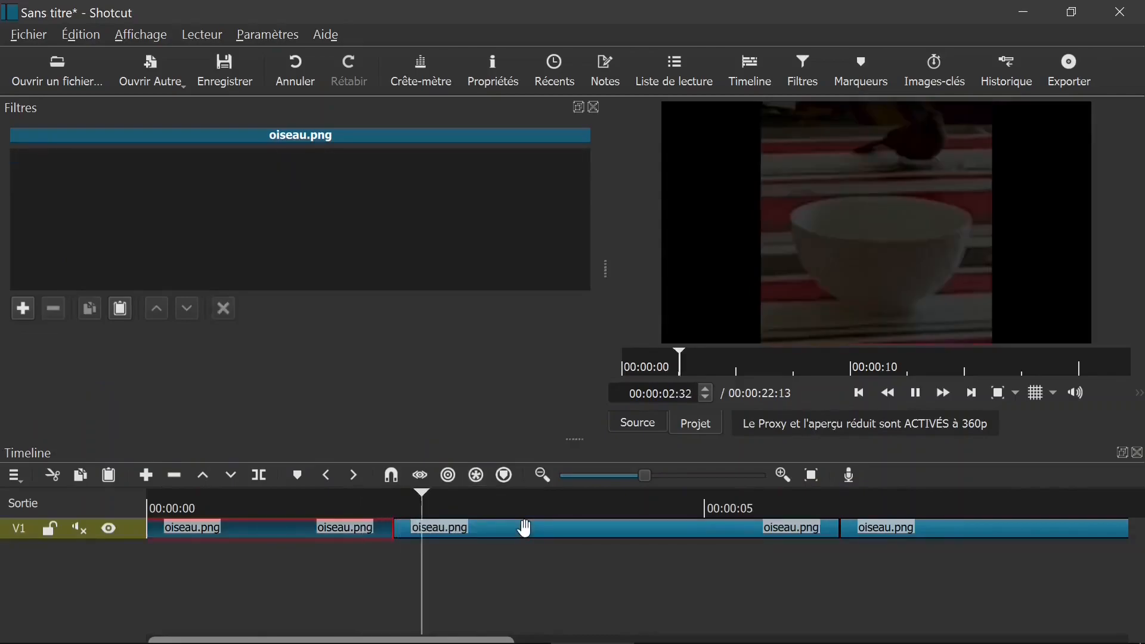
pyautogui.click(525, 527)
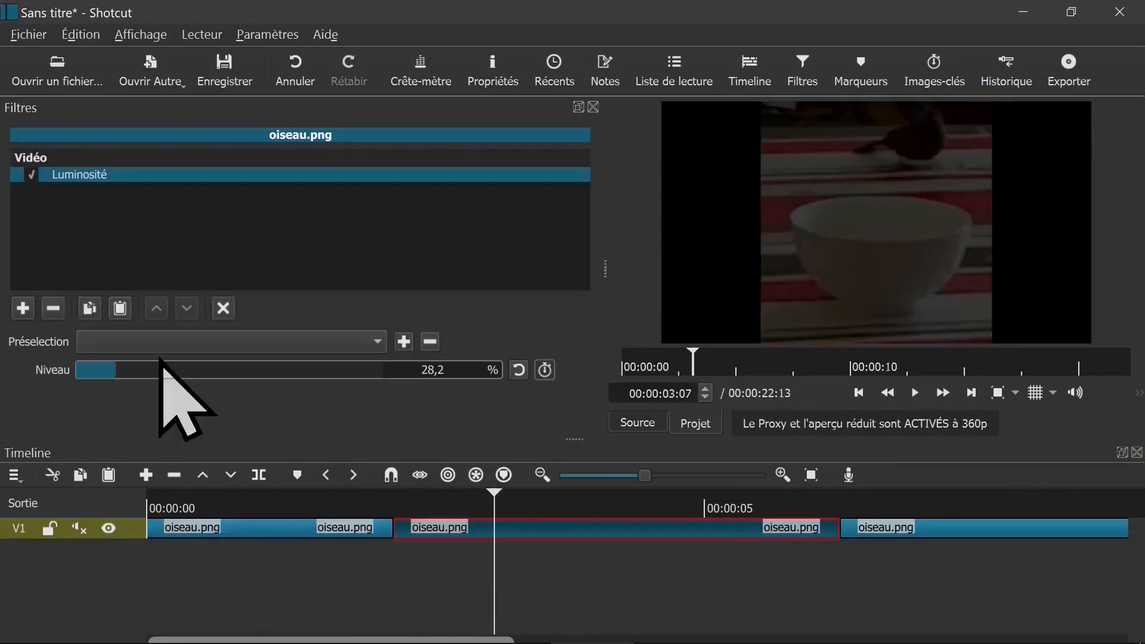
# Set the second clip's Luminosité level to 78,5 % and play across the cut from the first clip
pyautogui.moveTo(129, 375); pyautogui.dragTo(204, 375)
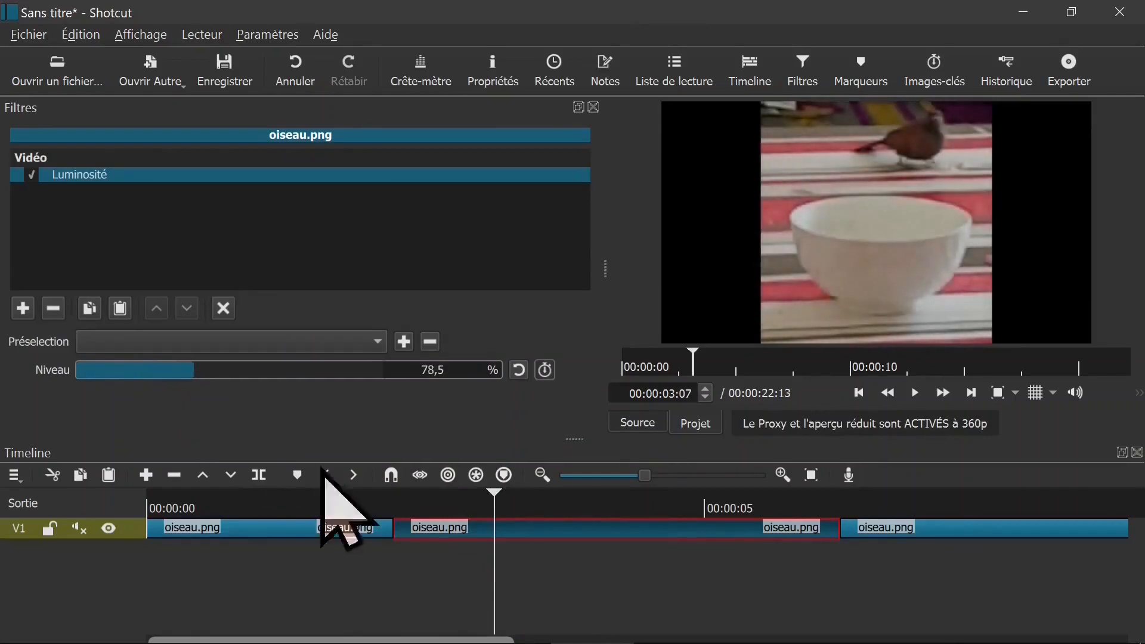
pyautogui.click(358, 528)
pyautogui.click(346, 527)
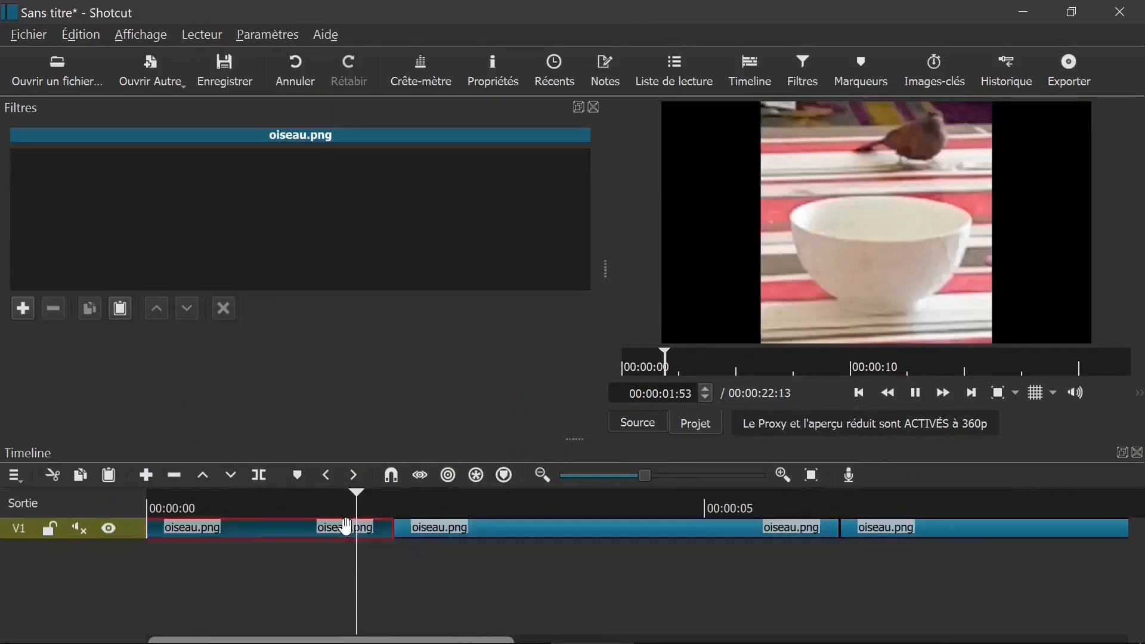
pyautogui.press('space')
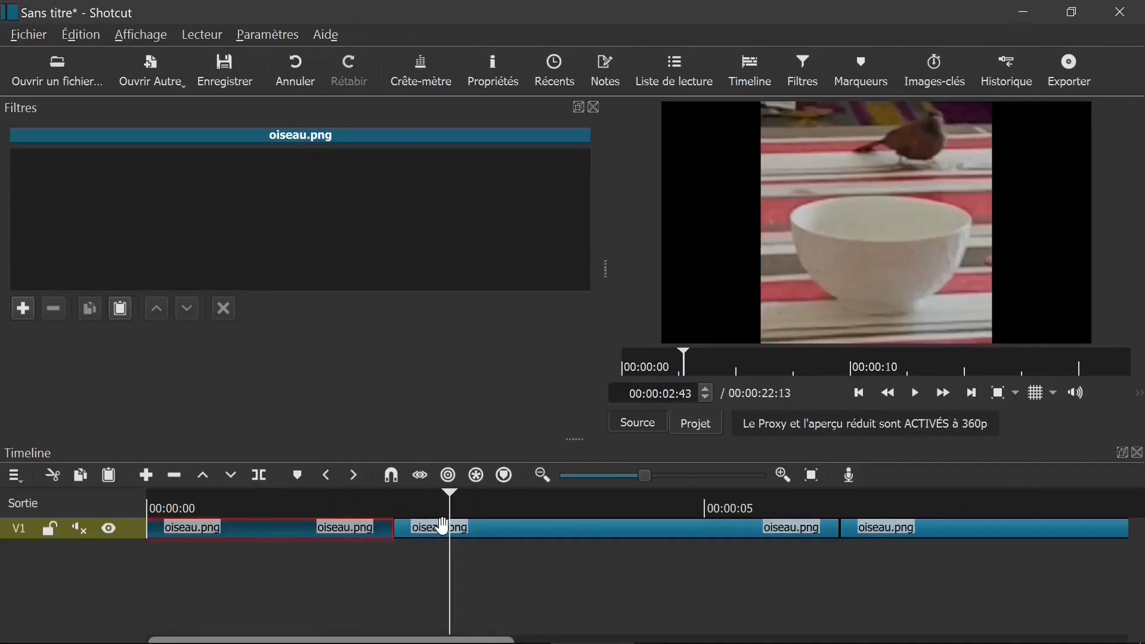
# Reset the second clip's Luminosité level, raise it to 116,8 % and play across the cut until 00:00:04:02
pyautogui.click(442, 526)
pyautogui.click(518, 373)
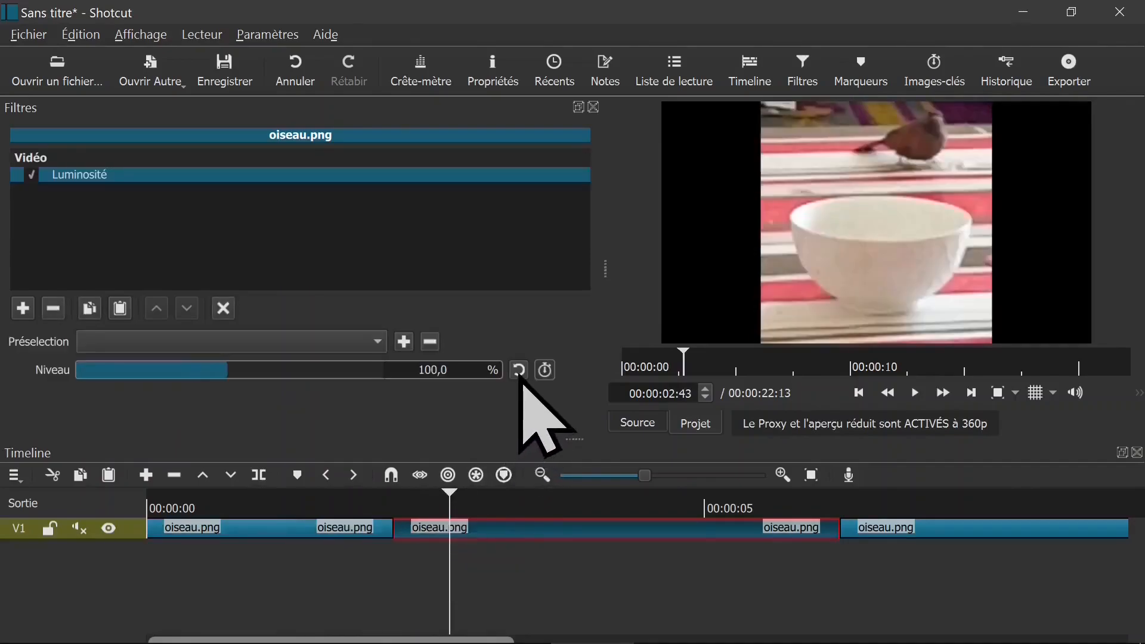
pyautogui.moveTo(245, 373); pyautogui.dragTo(250, 374)
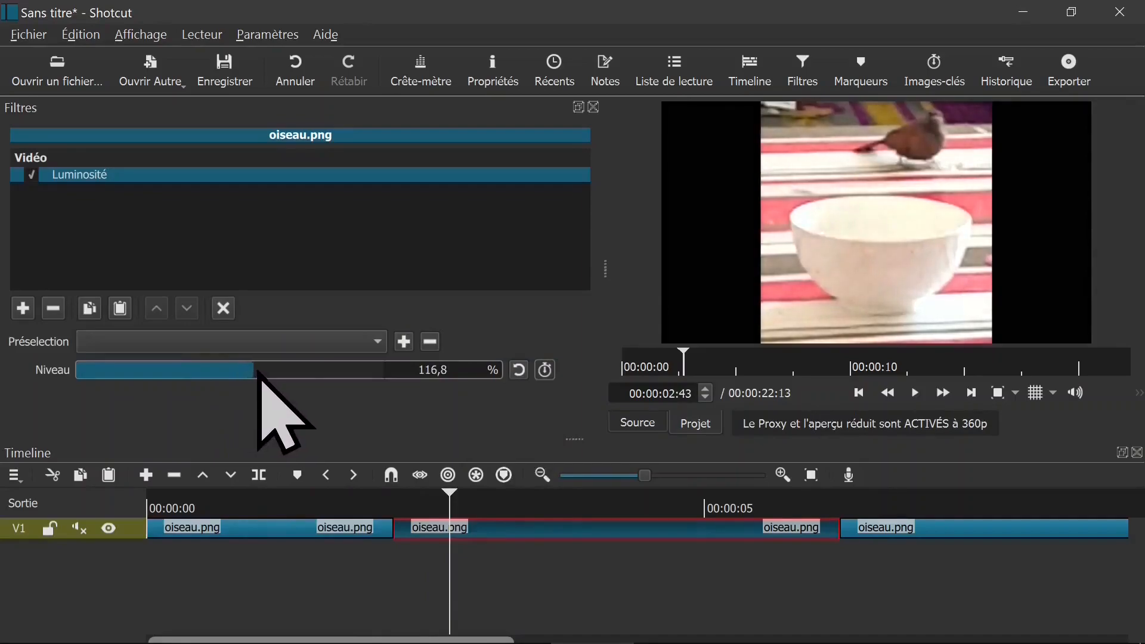
pyautogui.click(370, 515)
pyautogui.press('space')
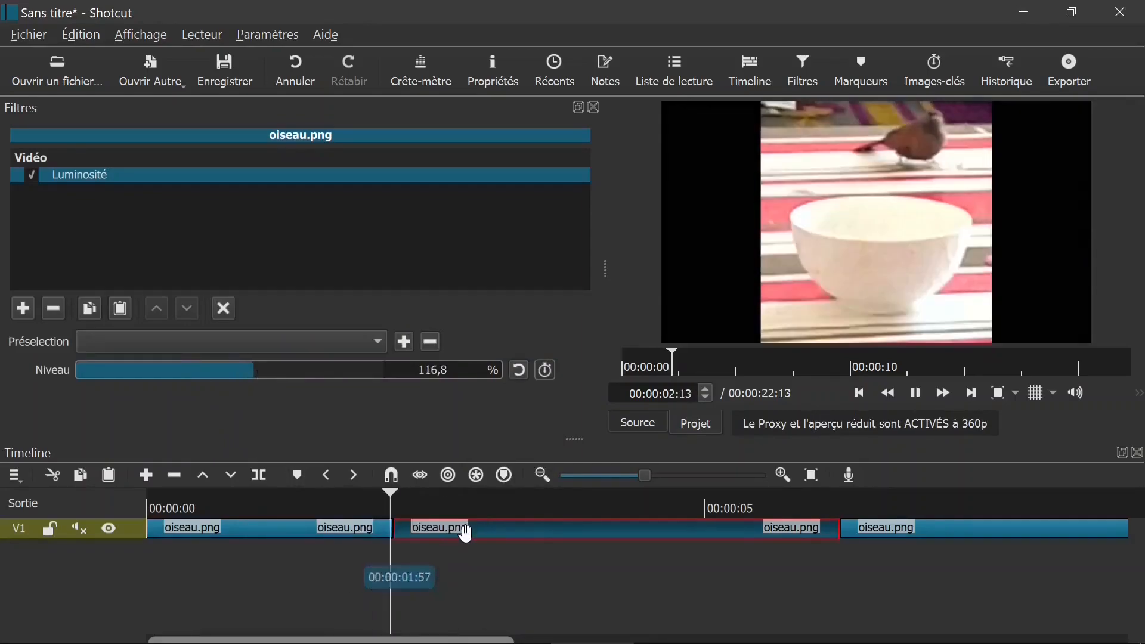
pyautogui.press('space')
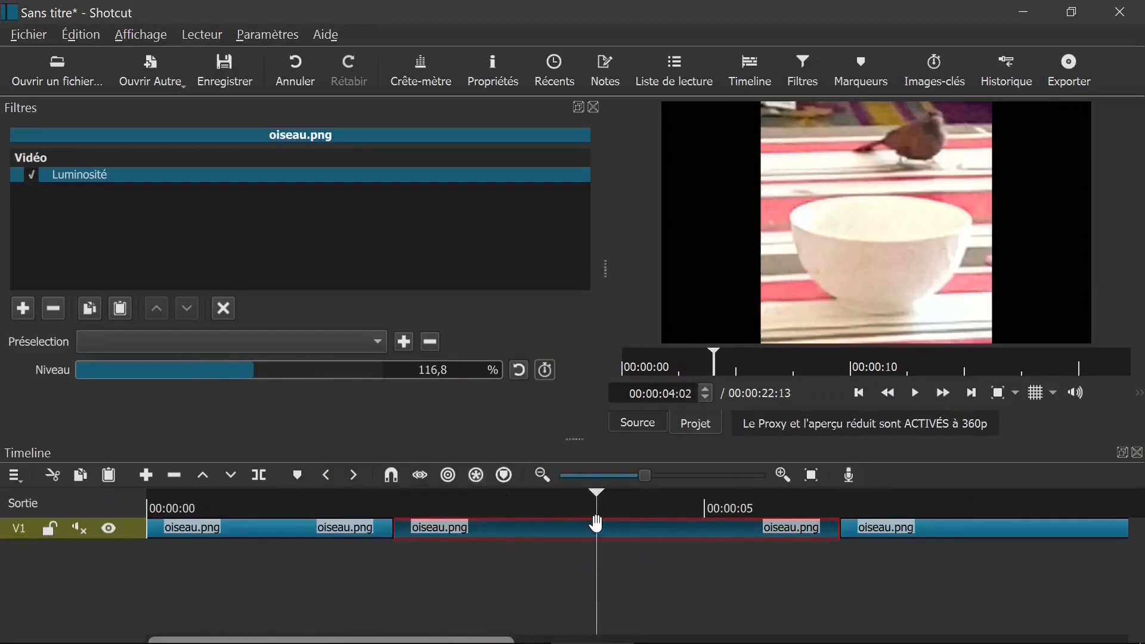
# Split the second clip at 00:00:04:02 and ripple delete its second piece
pyautogui.press('s')
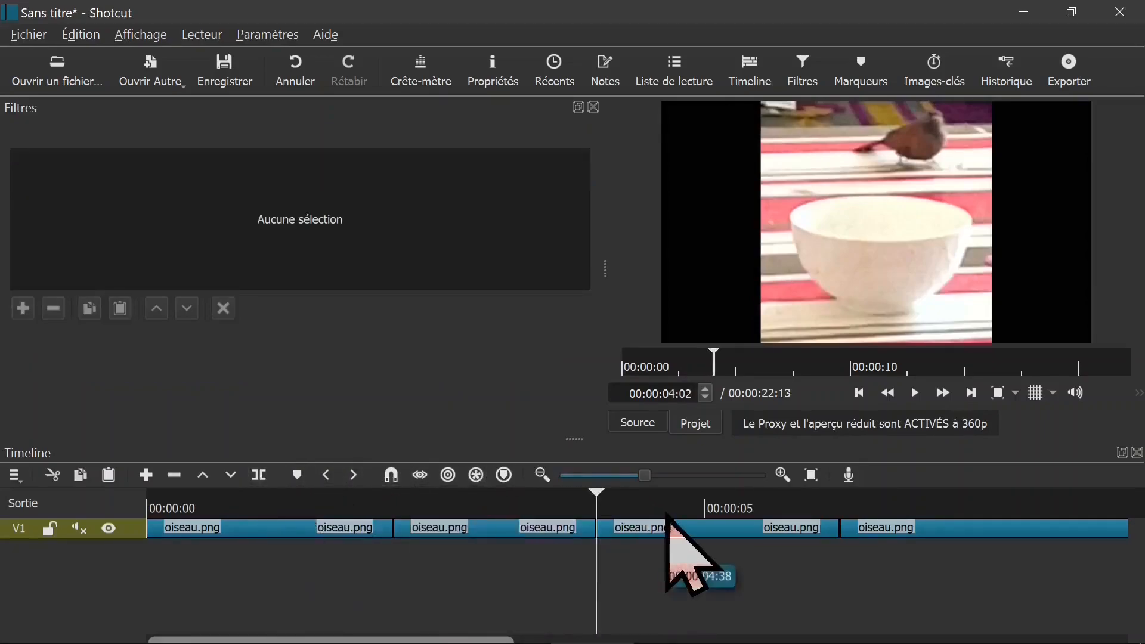
pyautogui.click(664, 526)
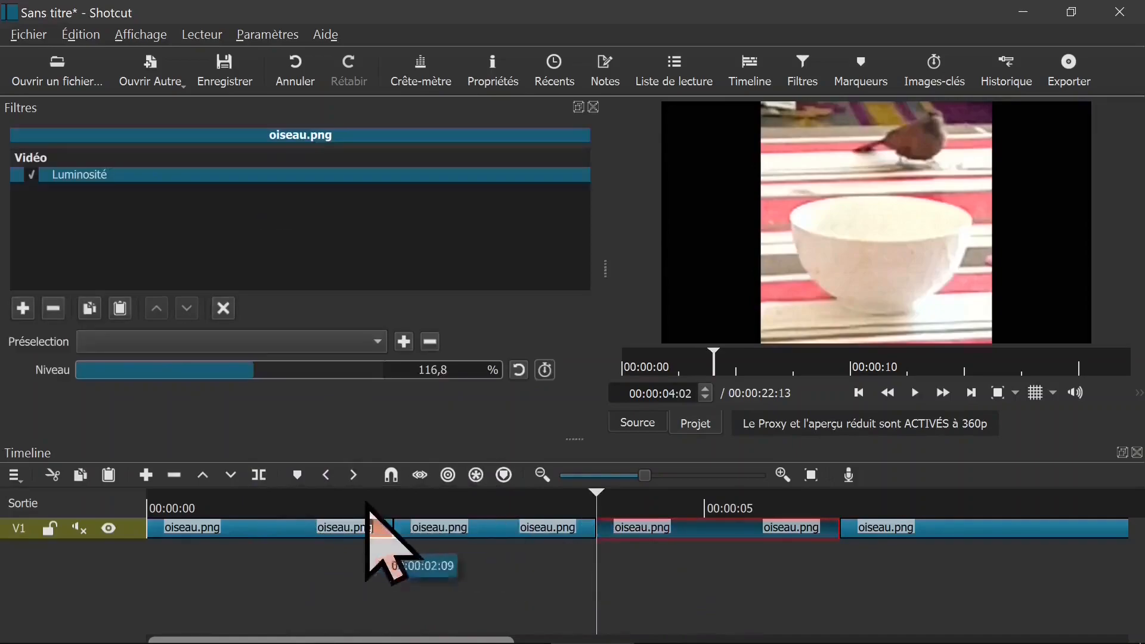
pyautogui.click(174, 476)
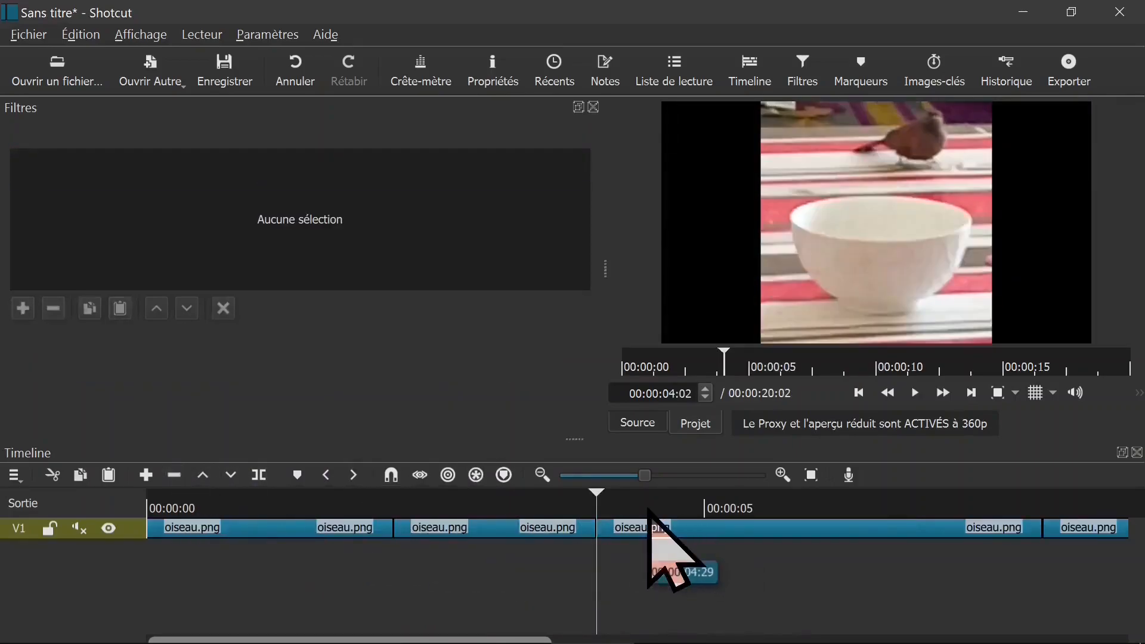
# Select the third oiseau.png clip with the playhead at 00:00:04:29 and save the project as MONTAGE LESSON 1
pyautogui.click(646, 529)
pyautogui.click(655, 529)
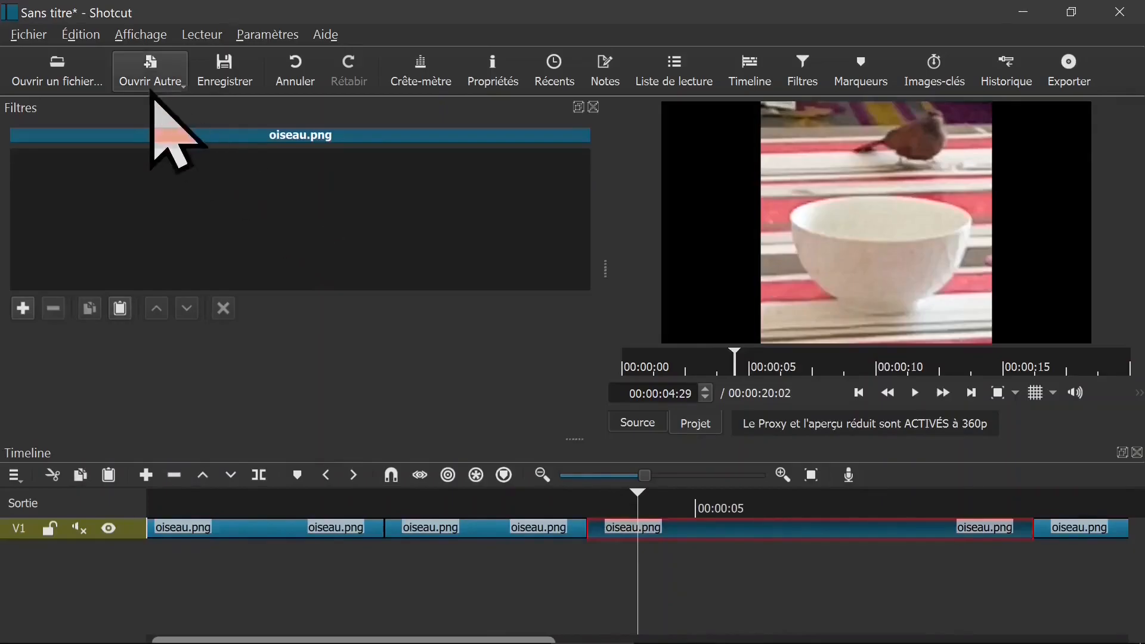
pyautogui.click(225, 66)
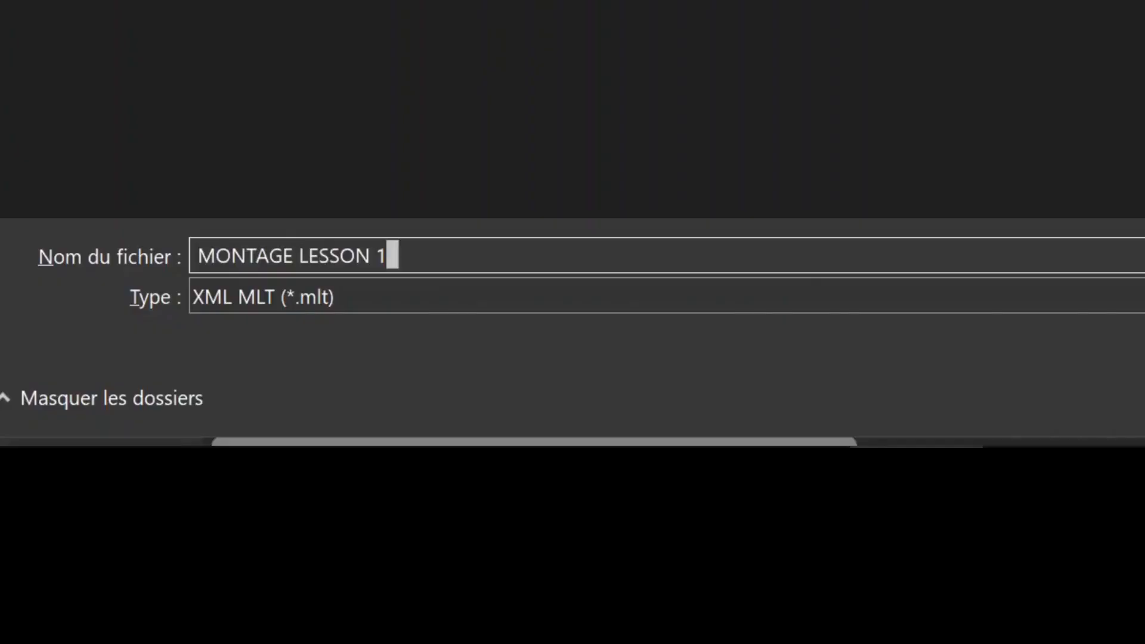
pyautogui.write('LESSON 1')
pyautogui.press('Return')
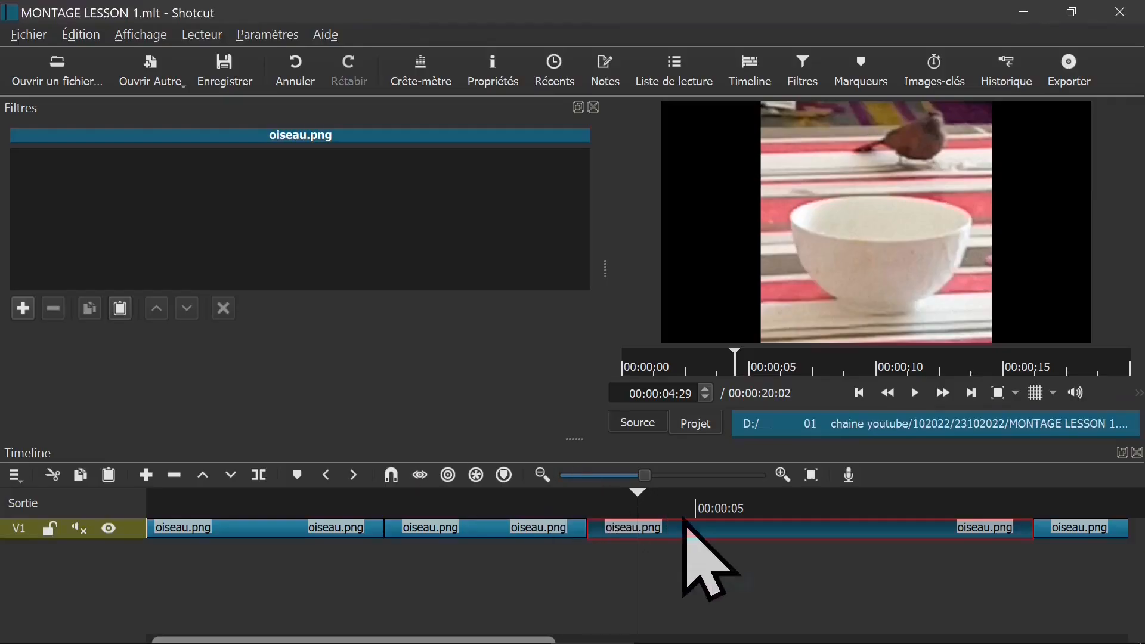
# Play on to 00:00:06:11, search the filters for TEXT and add Texte: Simple to the third oiseau.png clip
pyautogui.press('space')
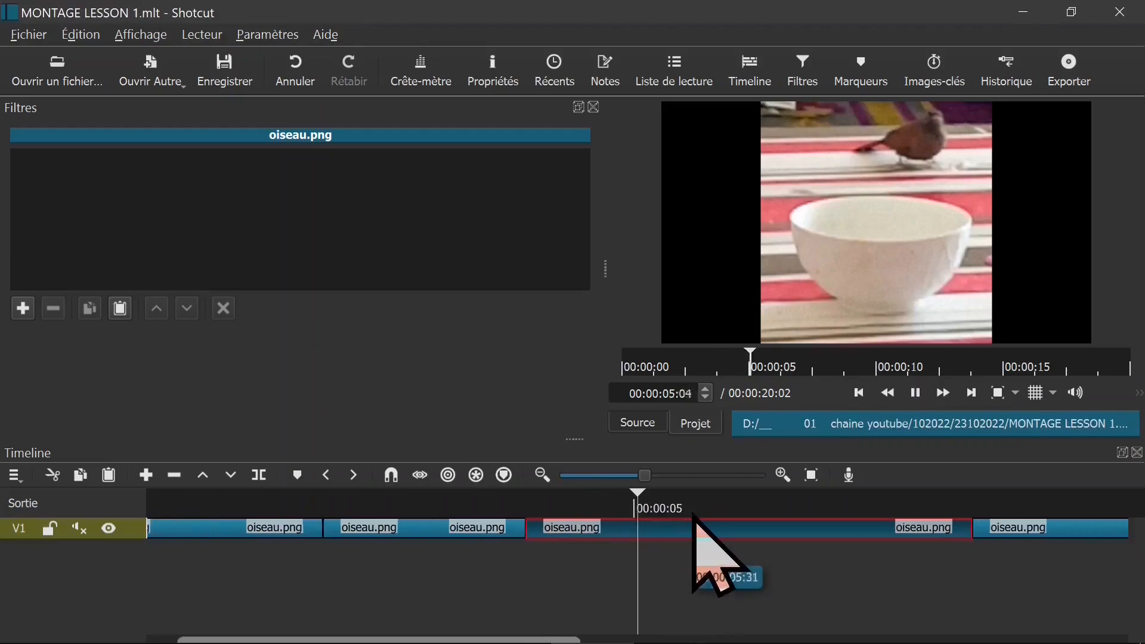
pyautogui.press('space')
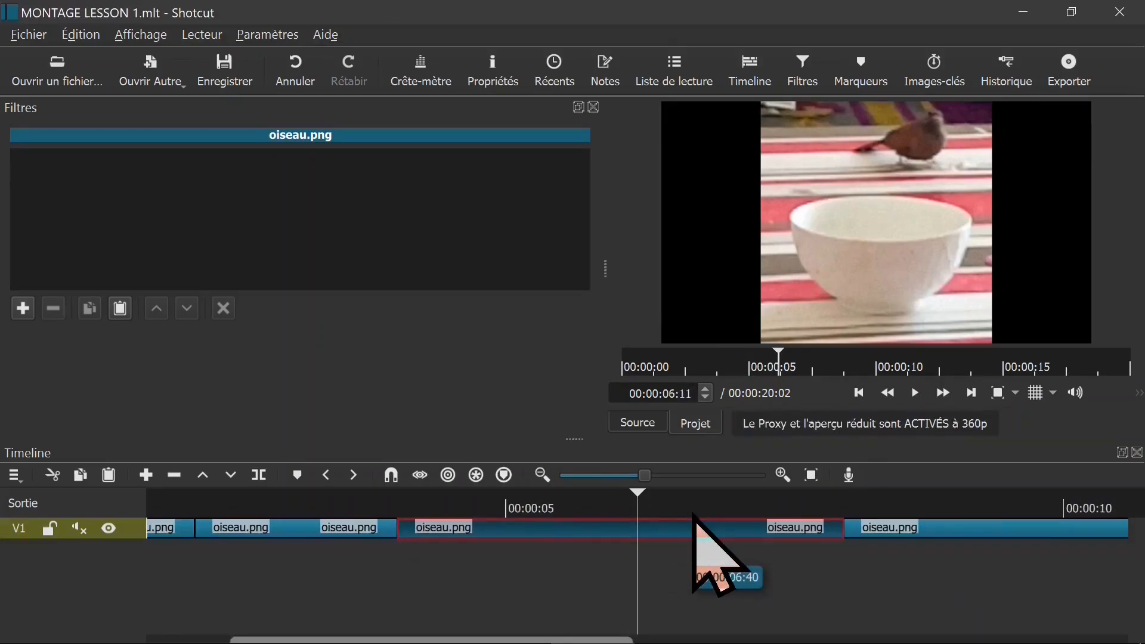
pyautogui.click(22, 310)
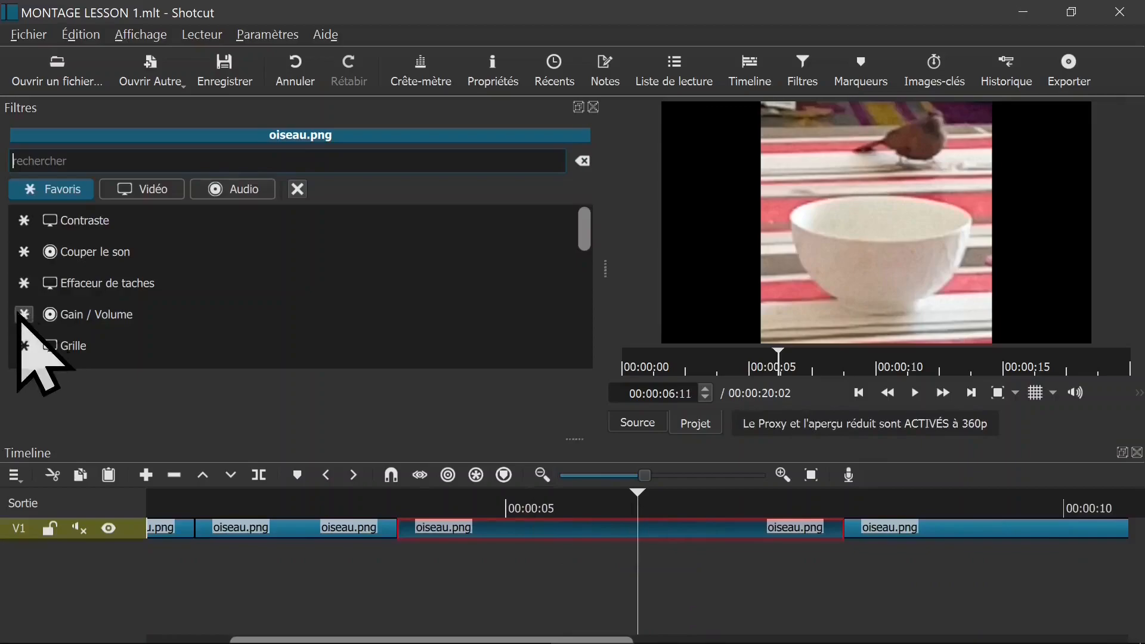
pyautogui.click(170, 189)
pyautogui.click(205, 191)
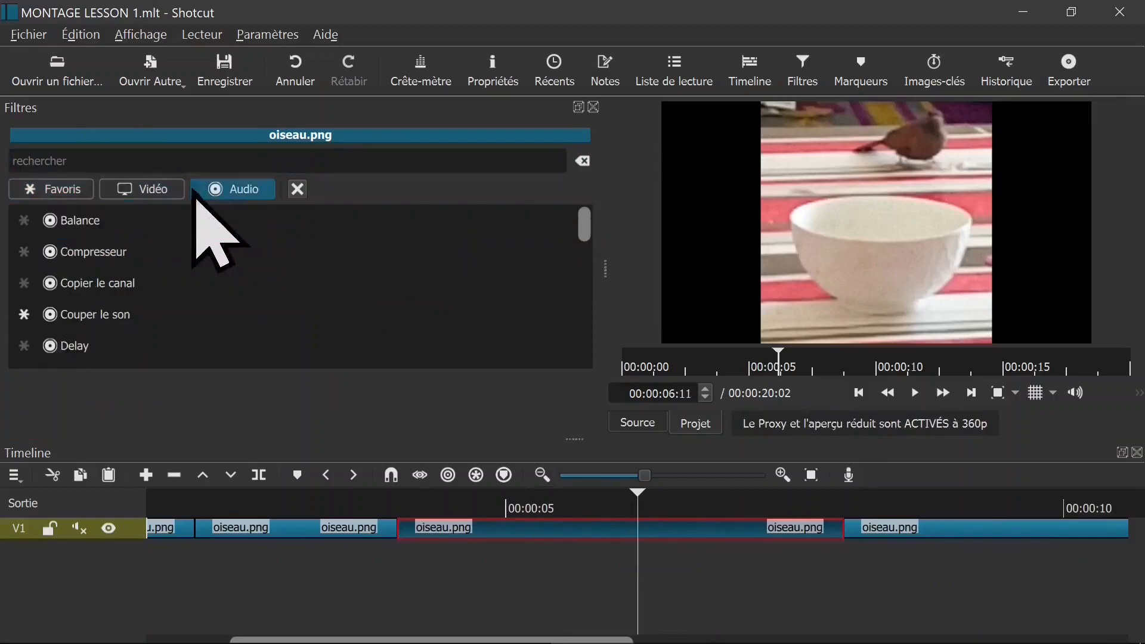
pyautogui.click(156, 190)
pyautogui.scroll(-5, 245, 275)
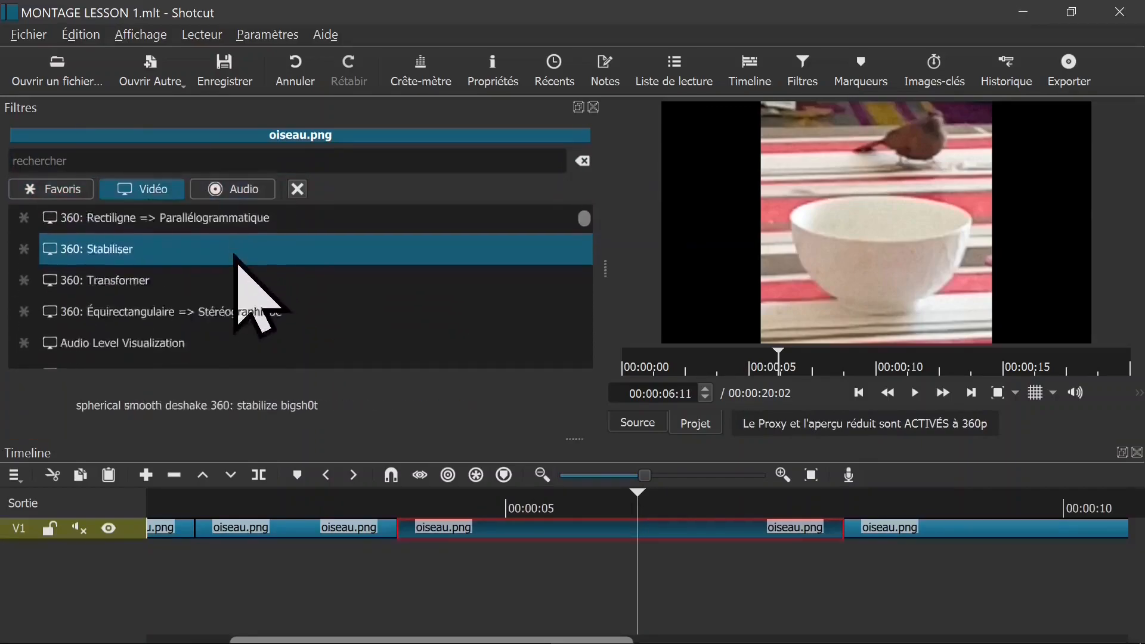
pyautogui.scroll(-3, 226, 272)
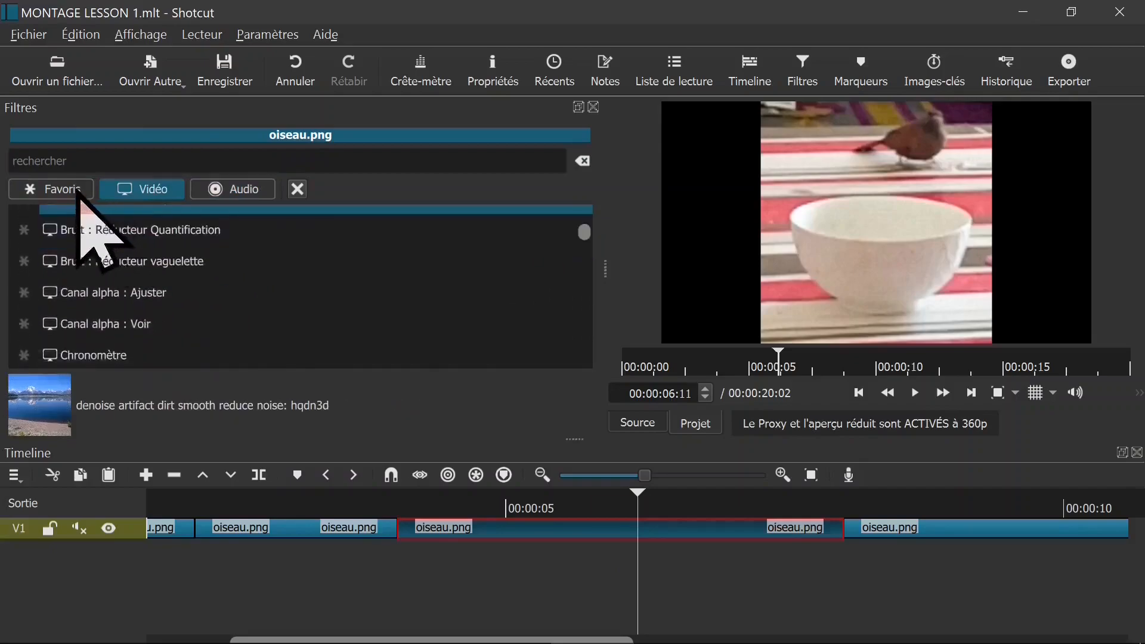
pyautogui.click(60, 161)
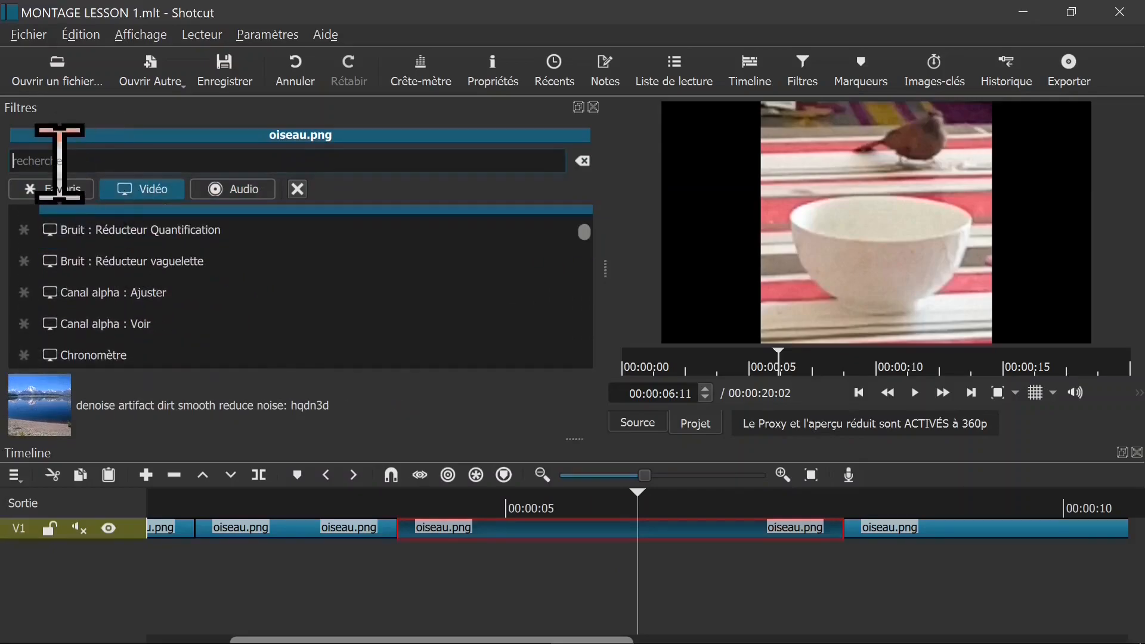
pyautogui.write('TE')
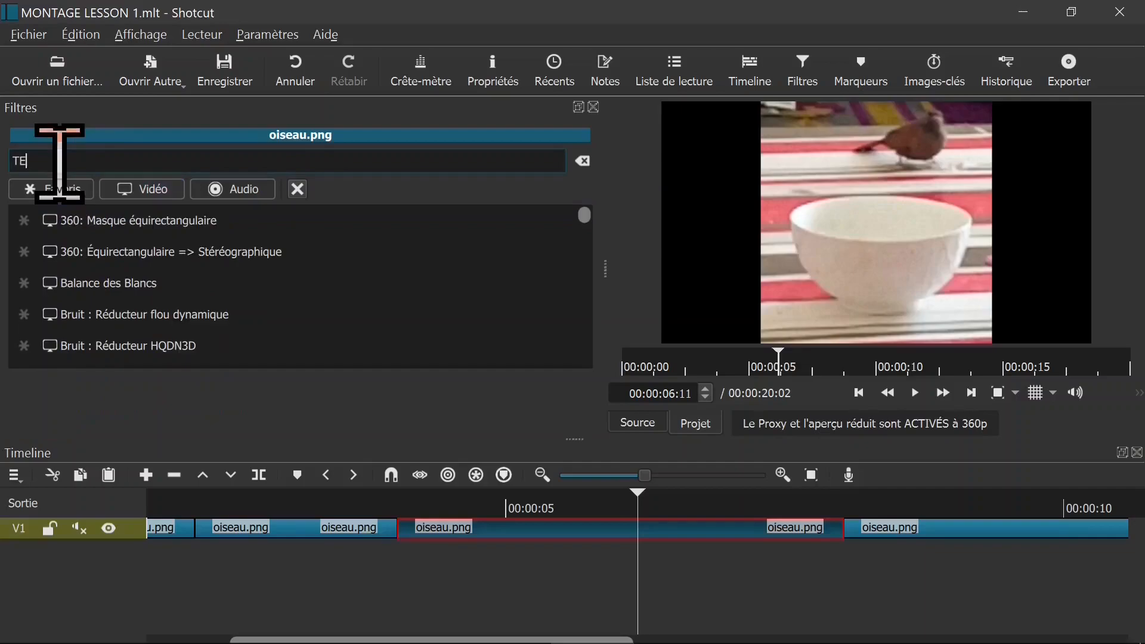
pyautogui.write('XT')
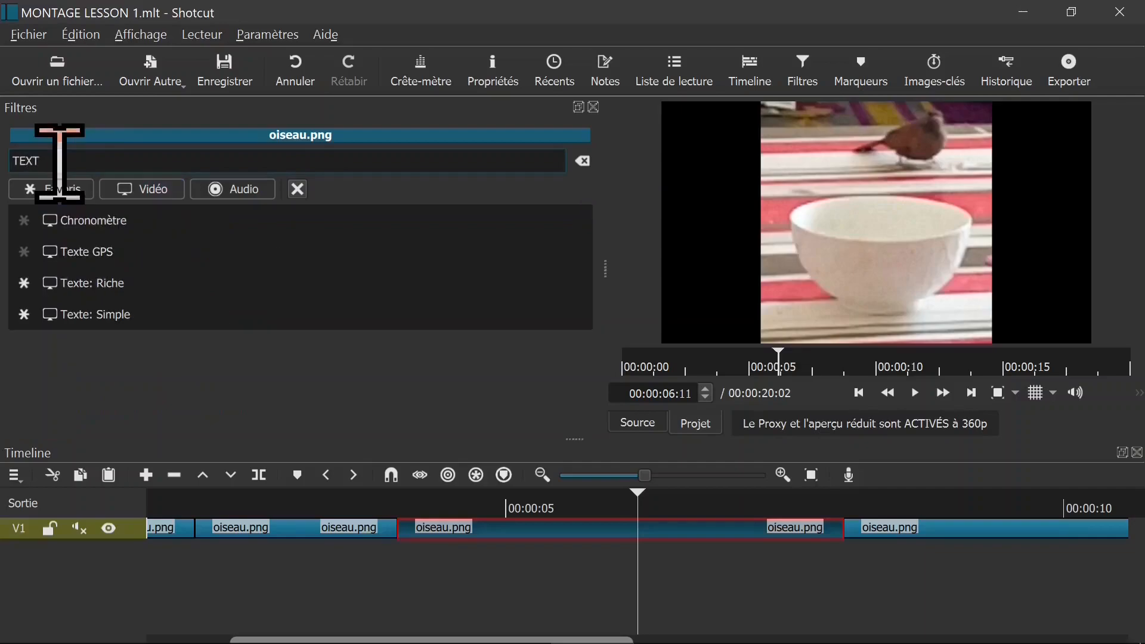
pyautogui.click(141, 315)
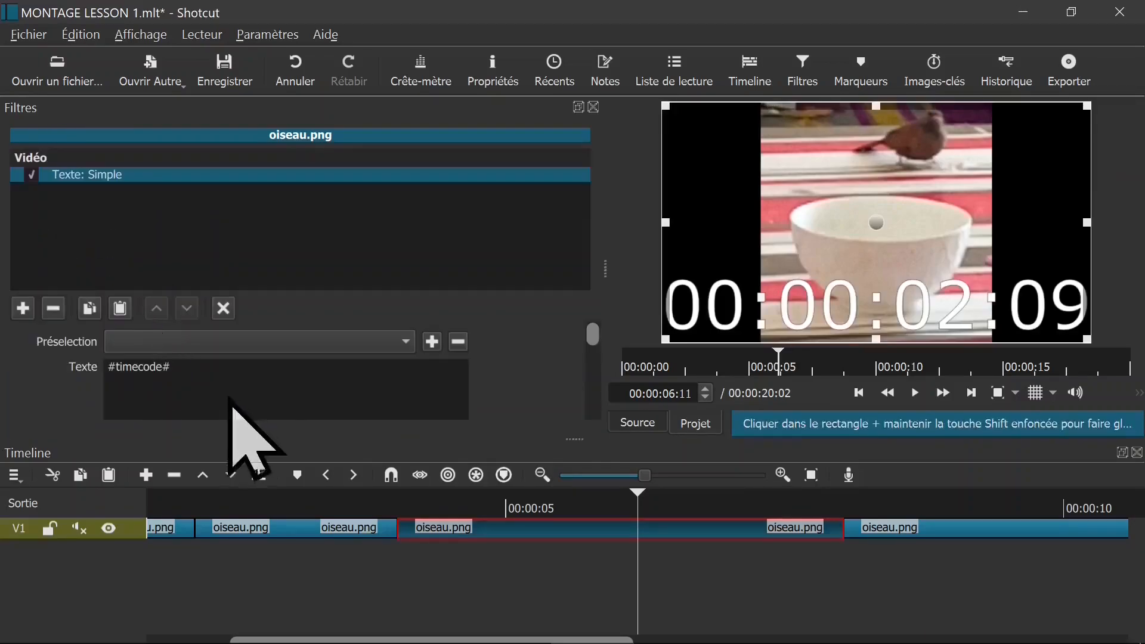
# Replace the #timecode# text of the Texte: Simple filter with UN OISEAU
pyautogui.moveTo(204, 373); pyautogui.dragTo(77, 376)
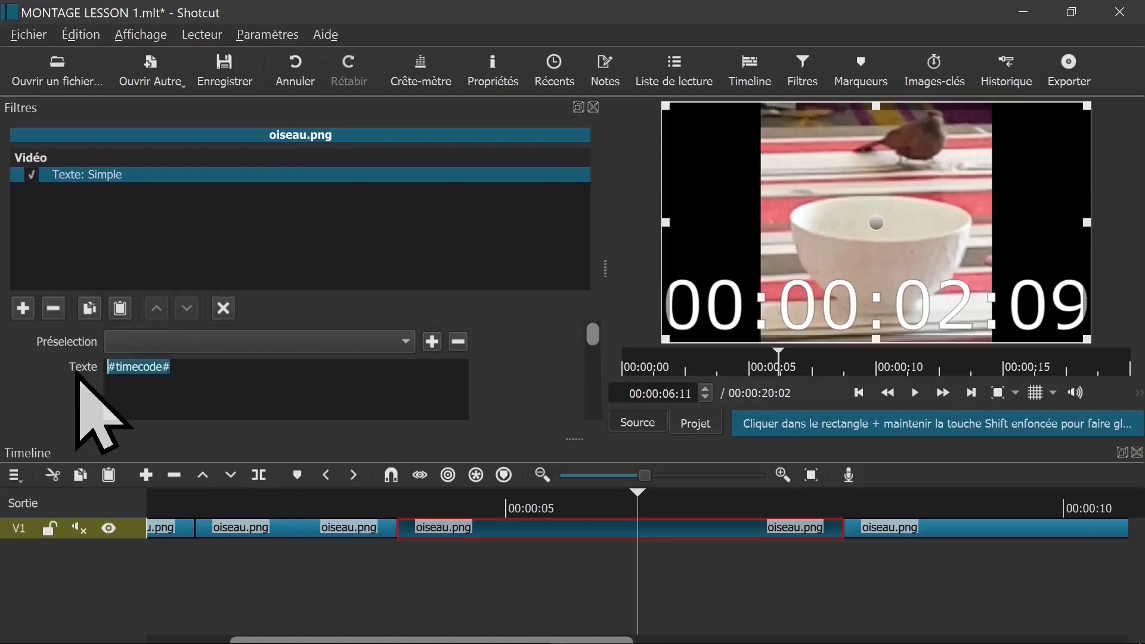
pyautogui.write('OISEAU')
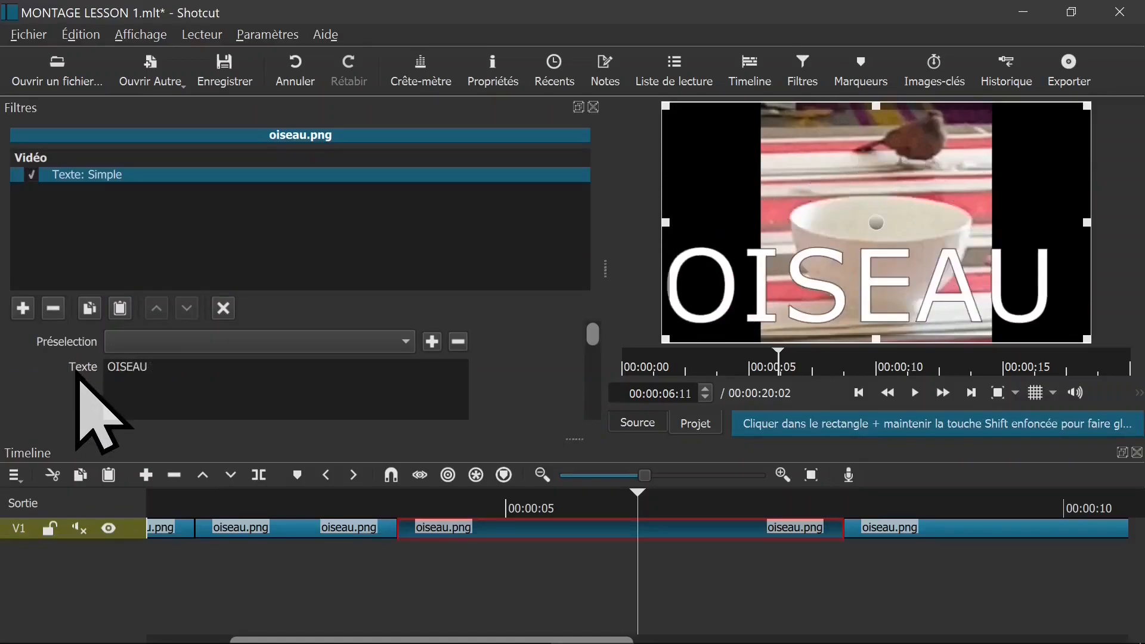
pyautogui.write(' UN')
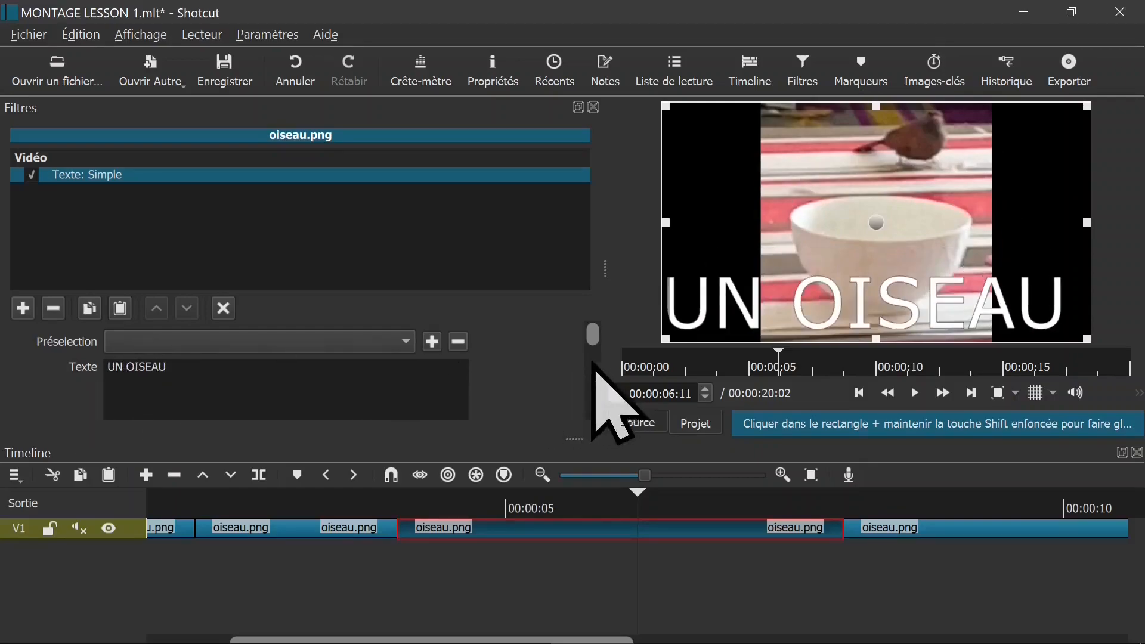
# Set the font colour of the UN OISEAU text to dark blue #00004c
pyautogui.scroll(-2, 596, 361)
pyautogui.scroll(-1, 598, 365)
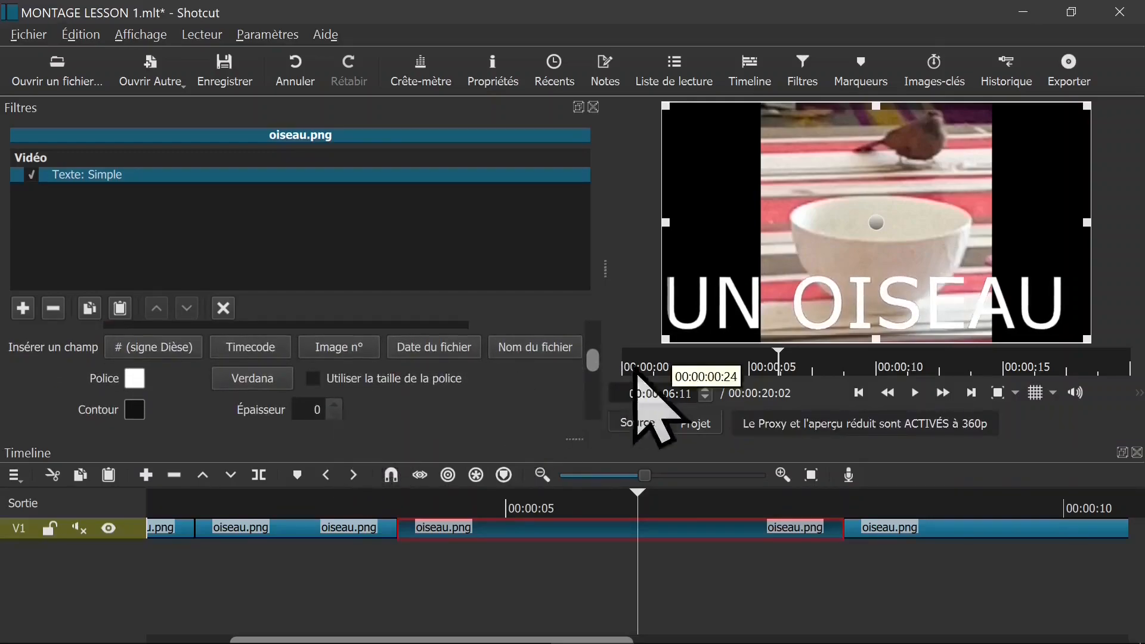
pyautogui.scroll(-1, 596, 365)
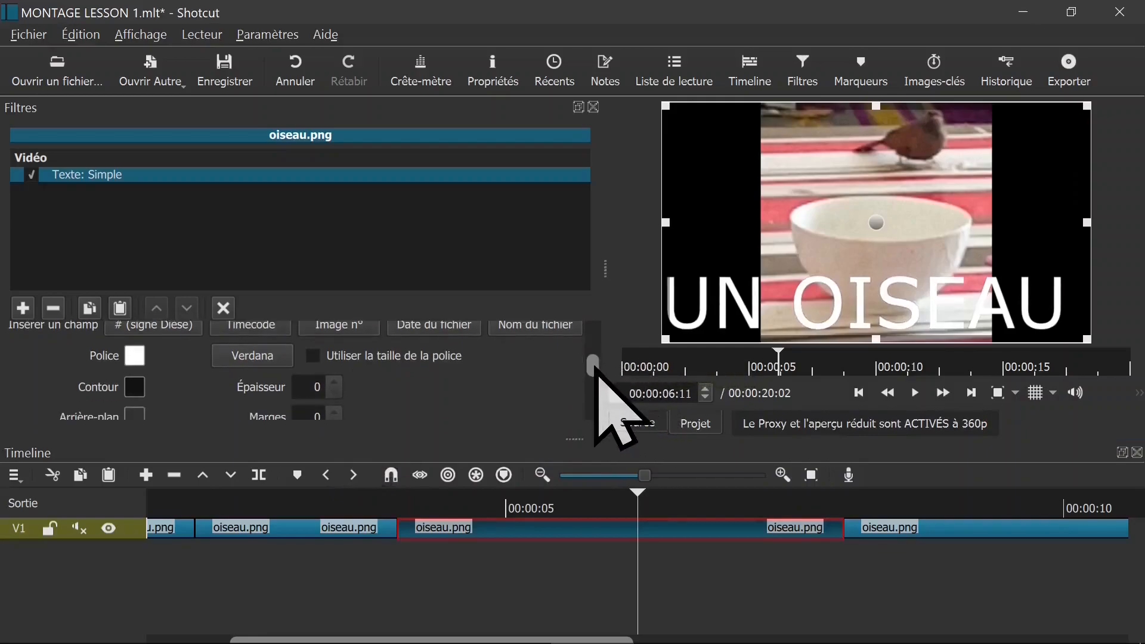
pyautogui.click(136, 356)
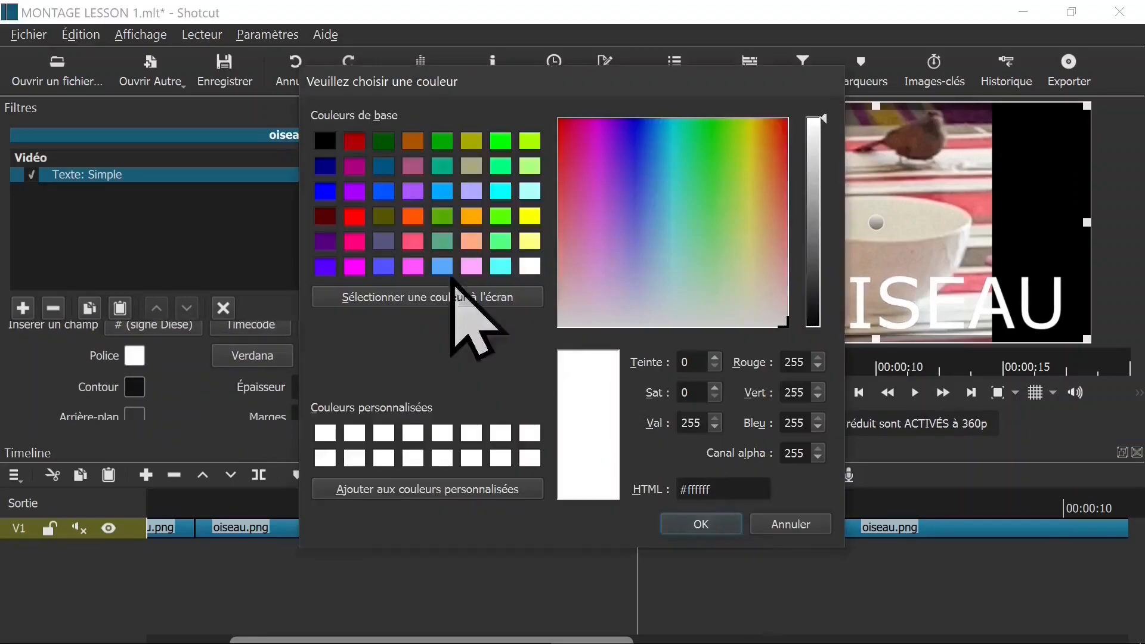
pyautogui.click(325, 165)
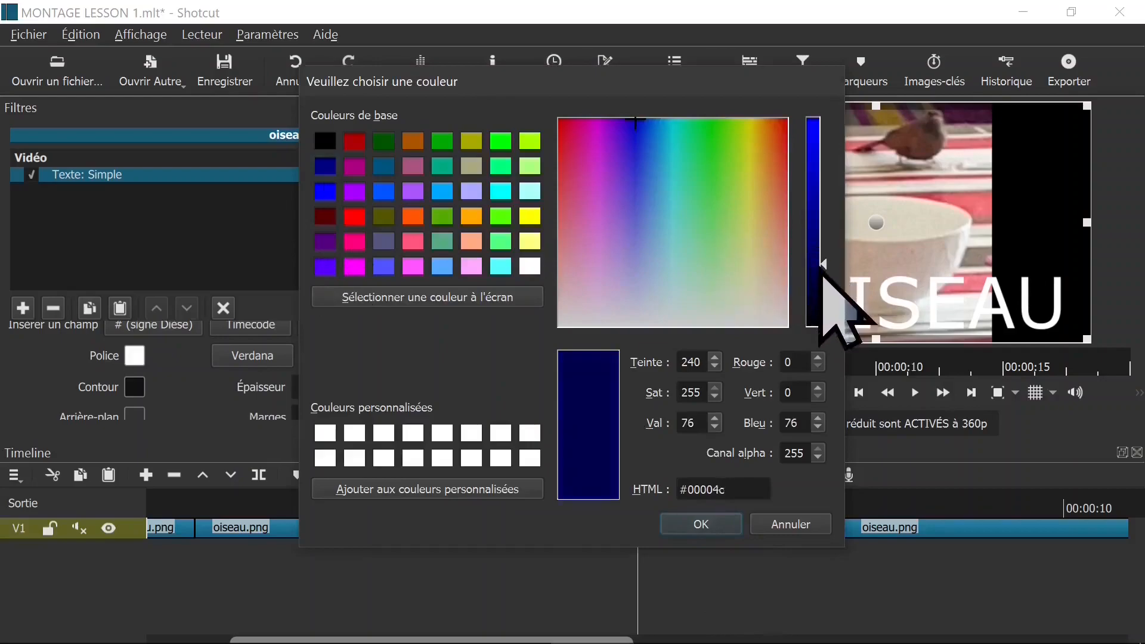
pyautogui.click(731, 526)
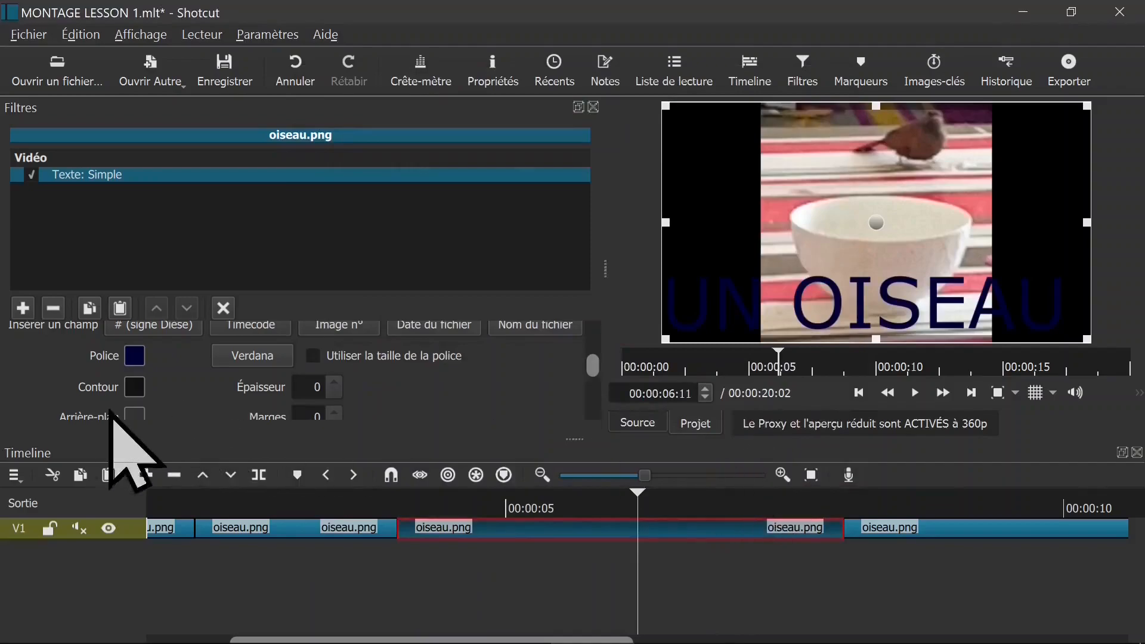
# Set the text background to olive yellow #aaaa00 and raise the text box's bottom edge to about three quarters of the frame height
pyautogui.click(135, 415)
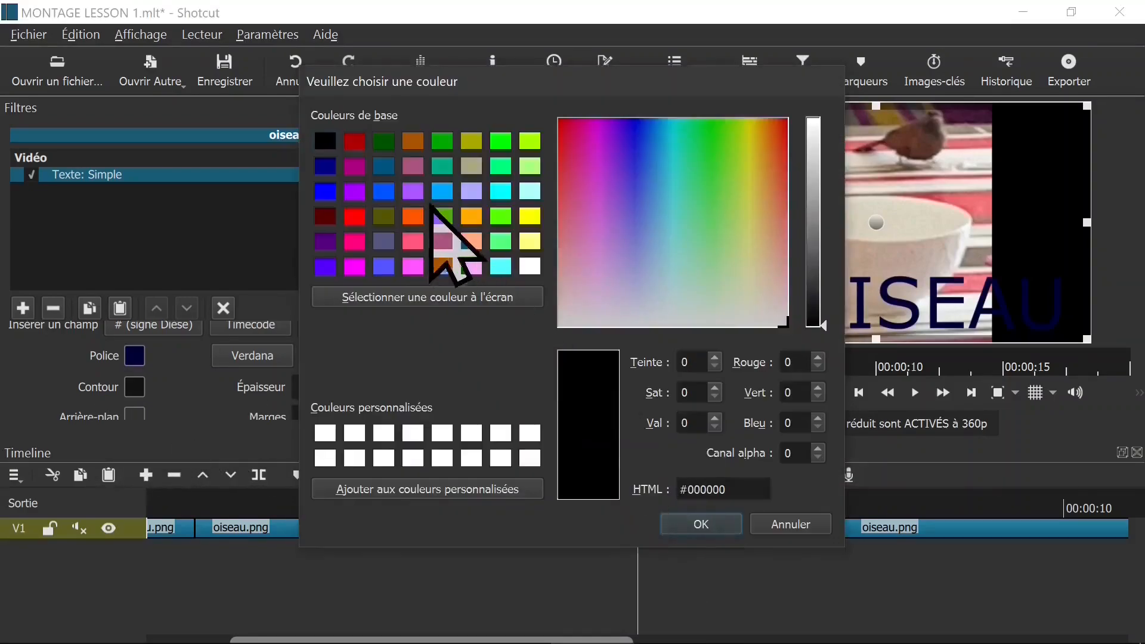
pyautogui.click(470, 143)
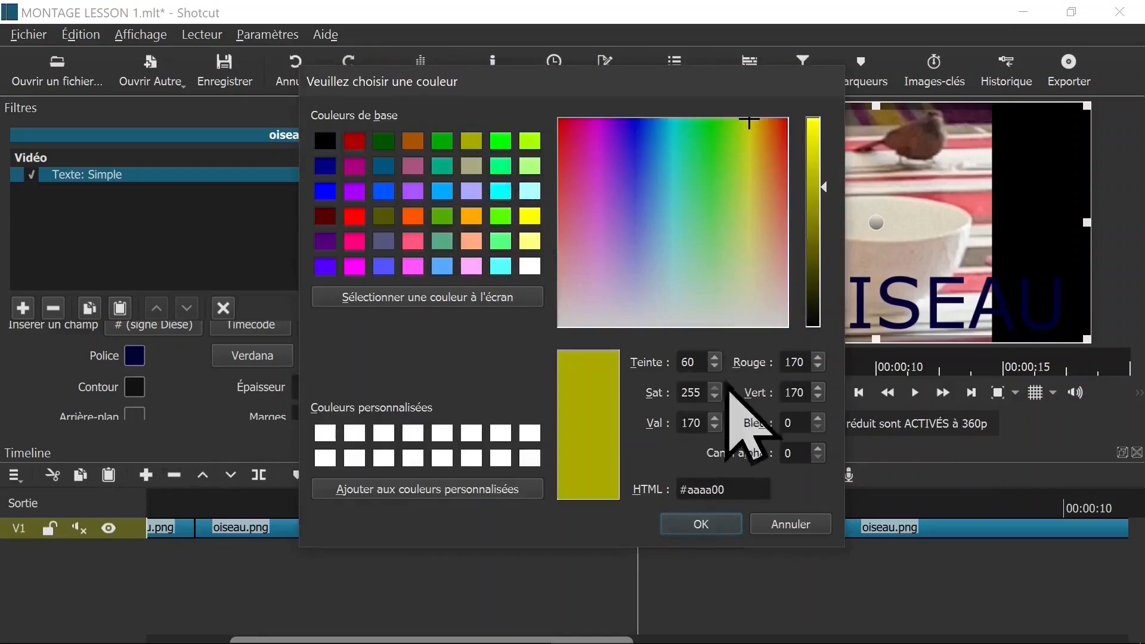
pyautogui.click(709, 527)
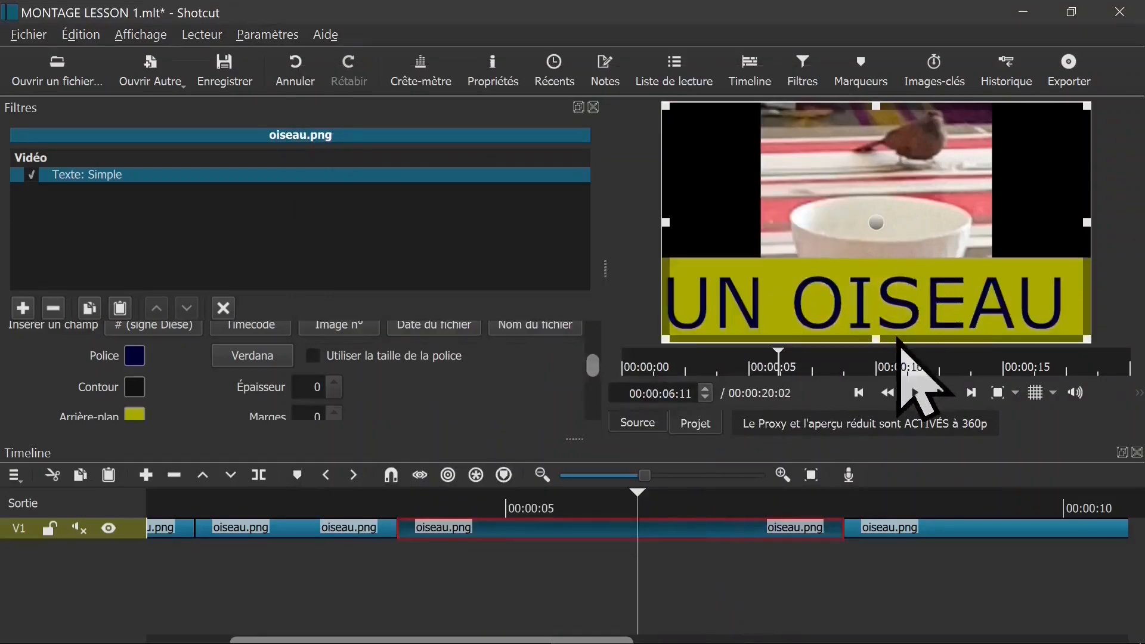
pyautogui.moveTo(887, 324); pyautogui.dragTo(885, 274)
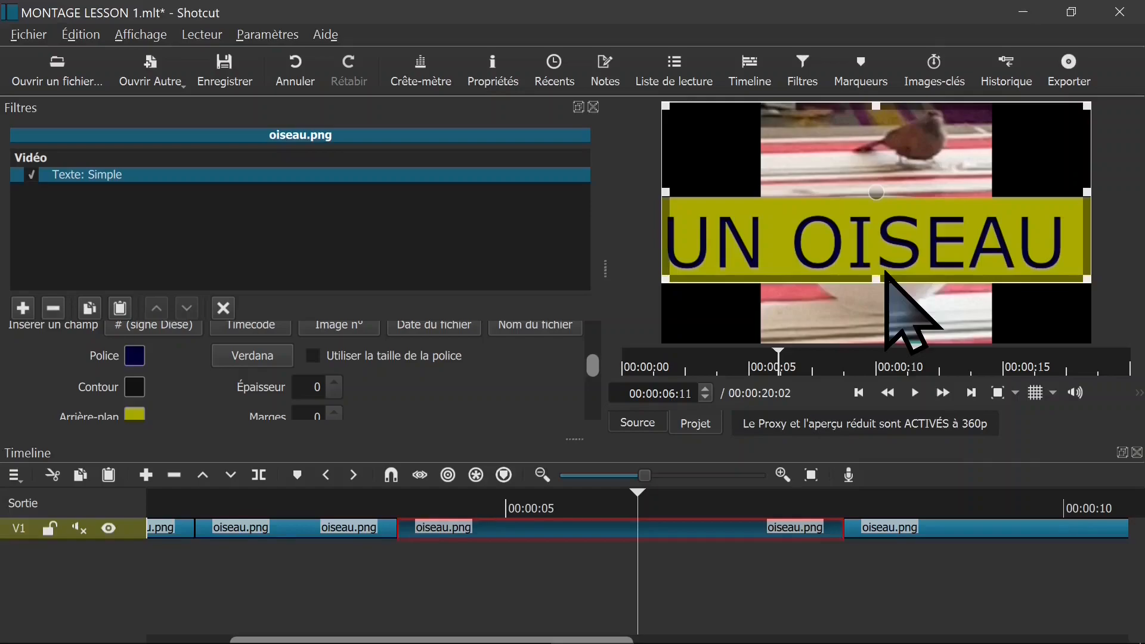
# Narrow the UN OISEAU text box from both sides to about 1259 x 810 and move it up to about position 237, -107
pyautogui.moveTo(592, 363); pyautogui.dragTo(594, 394)
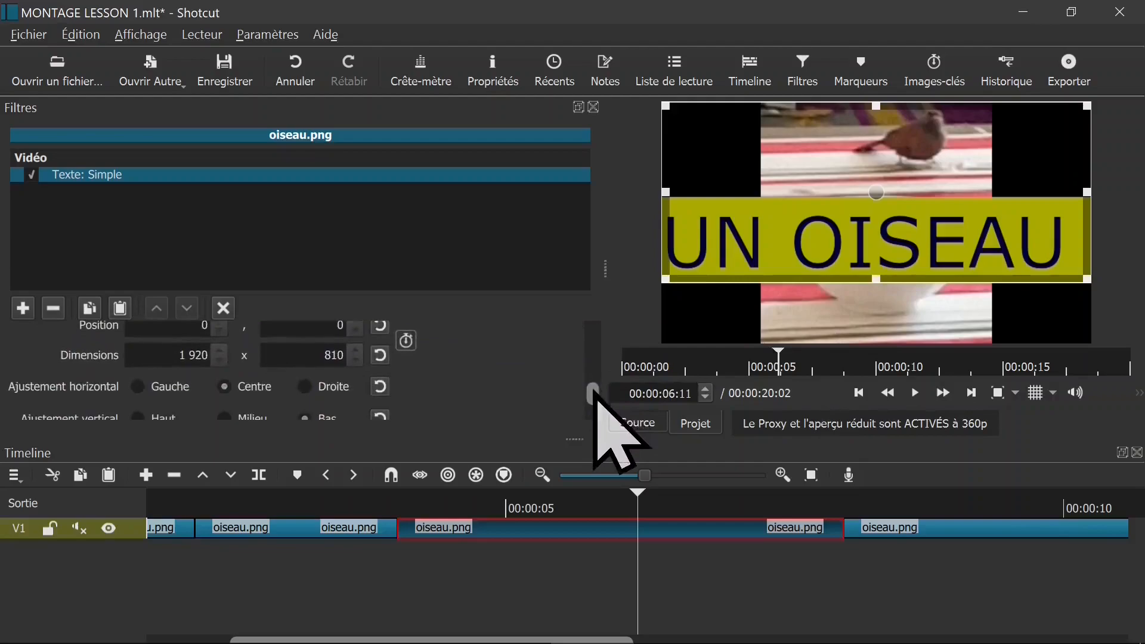
pyautogui.moveTo(1084, 190); pyautogui.dragTo(978, 204)
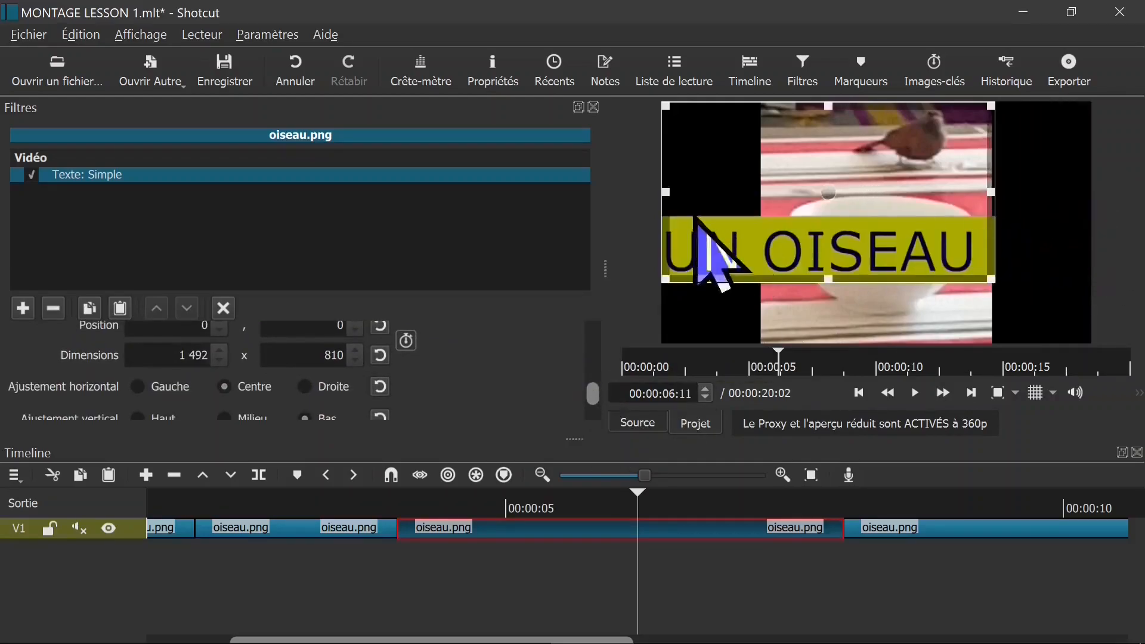
pyautogui.moveTo(667, 192); pyautogui.dragTo(736, 204)
pyautogui.moveTo(858, 194); pyautogui.dragTo(861, 160)
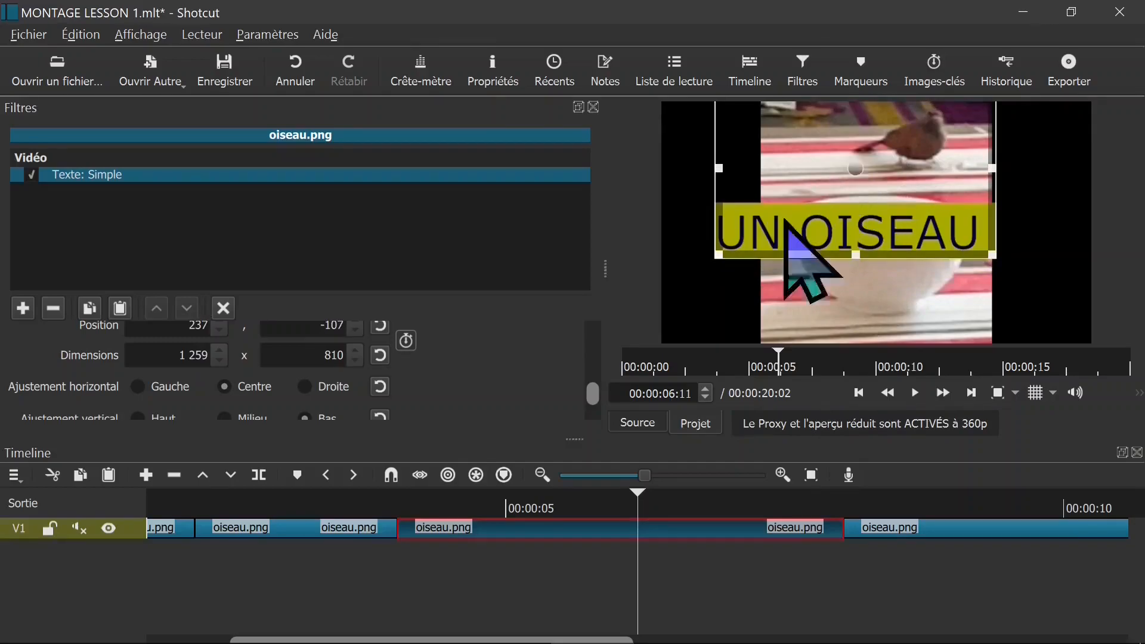
# Set the font style of the UN OISEAU text to Verdana Gras
pyautogui.scroll(-1, 594, 405)
pyautogui.scroll(4, 594, 405)
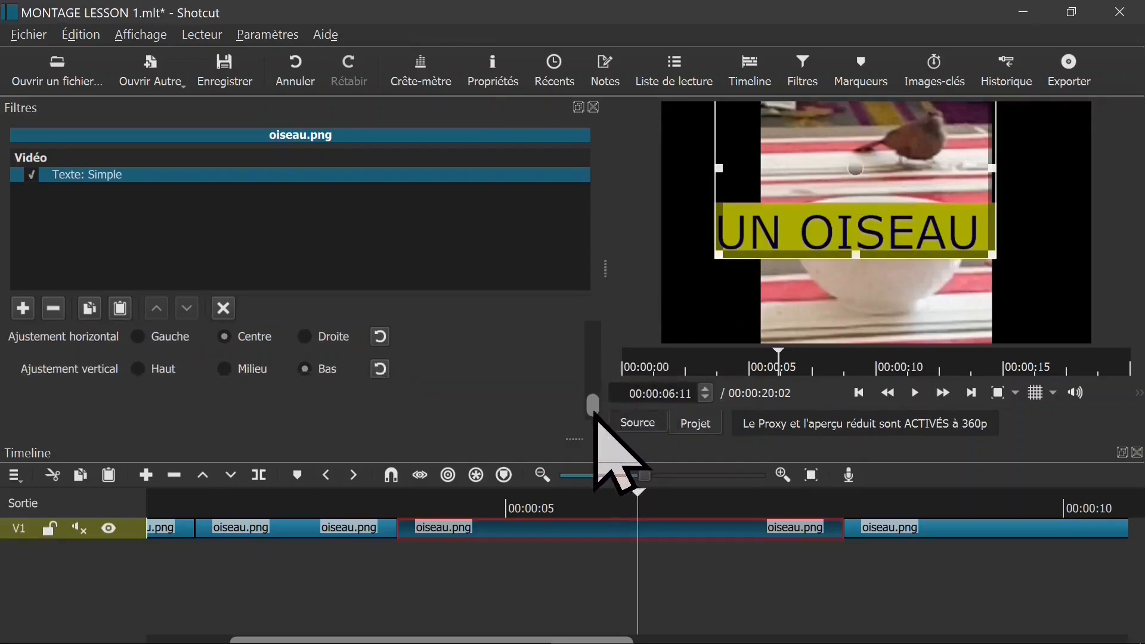
pyautogui.scroll(1, 594, 376)
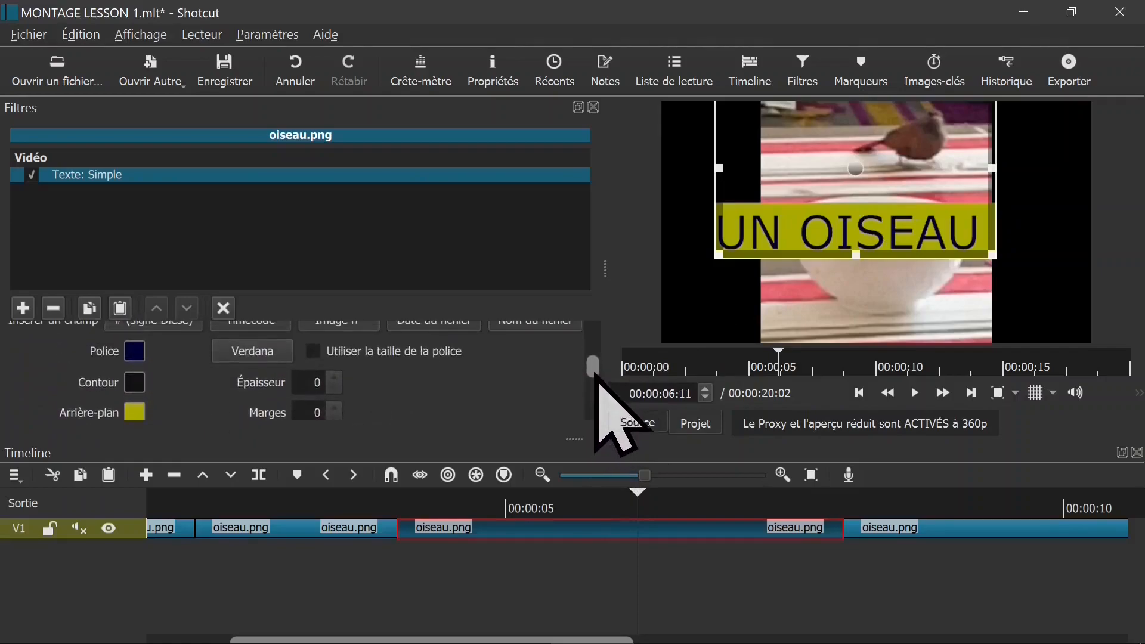
pyautogui.click(248, 353)
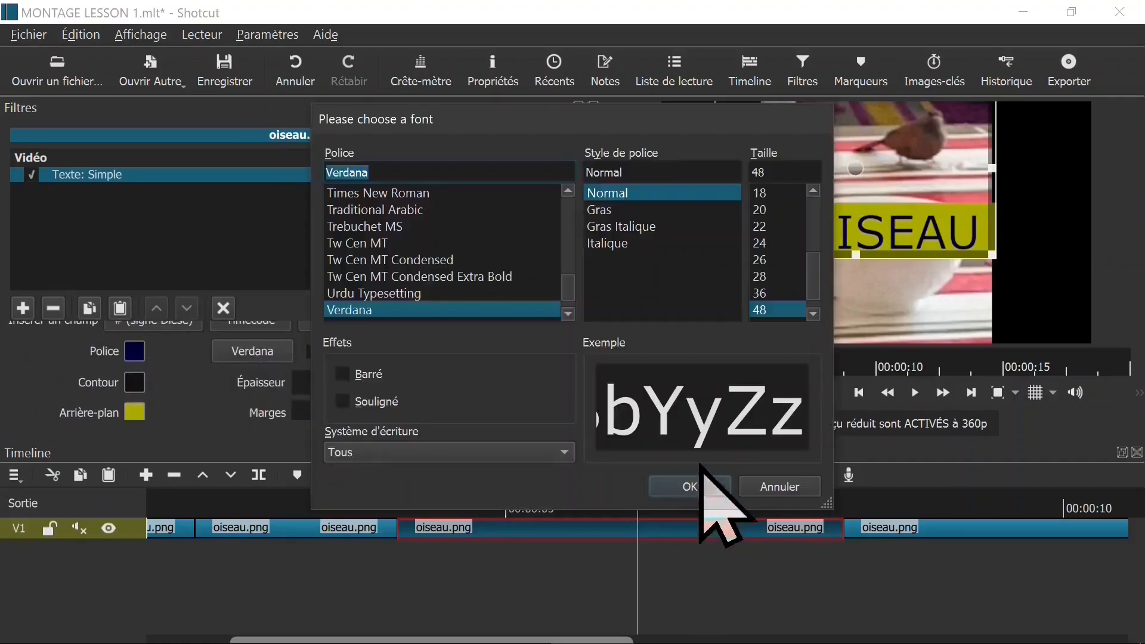
pyautogui.moveTo(518, 122); pyautogui.dragTo(219, 58)
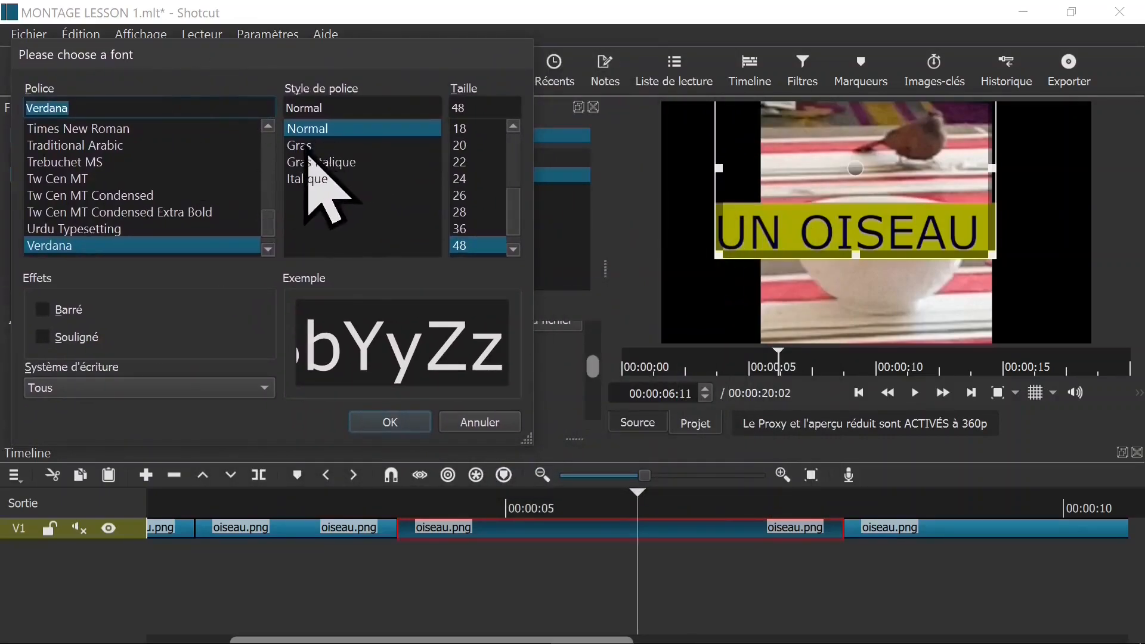
pyautogui.click(307, 148)
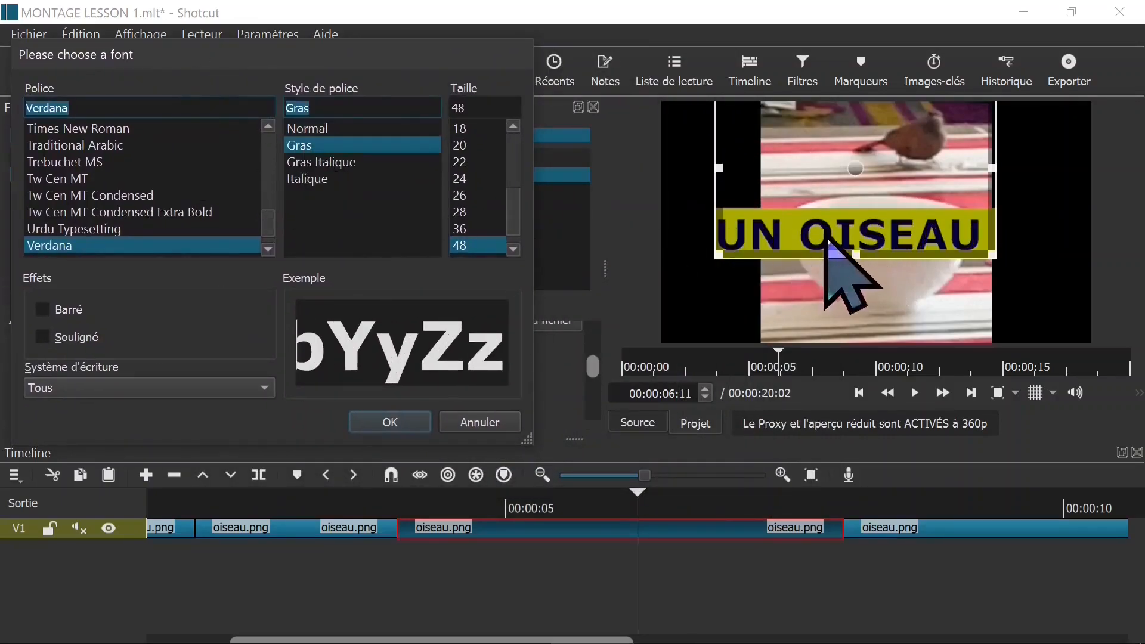
pyautogui.click(394, 422)
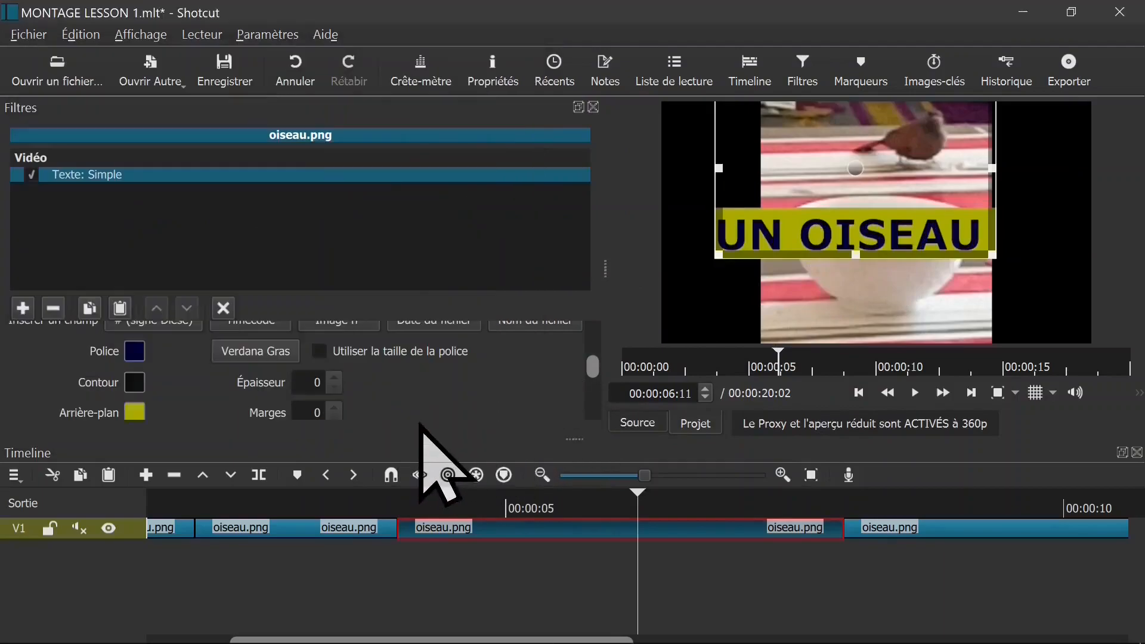
# Play on to 00:00:06:25, split the UN OISEAU clip there and delete the part after the cut
pyautogui.click(351, 506)
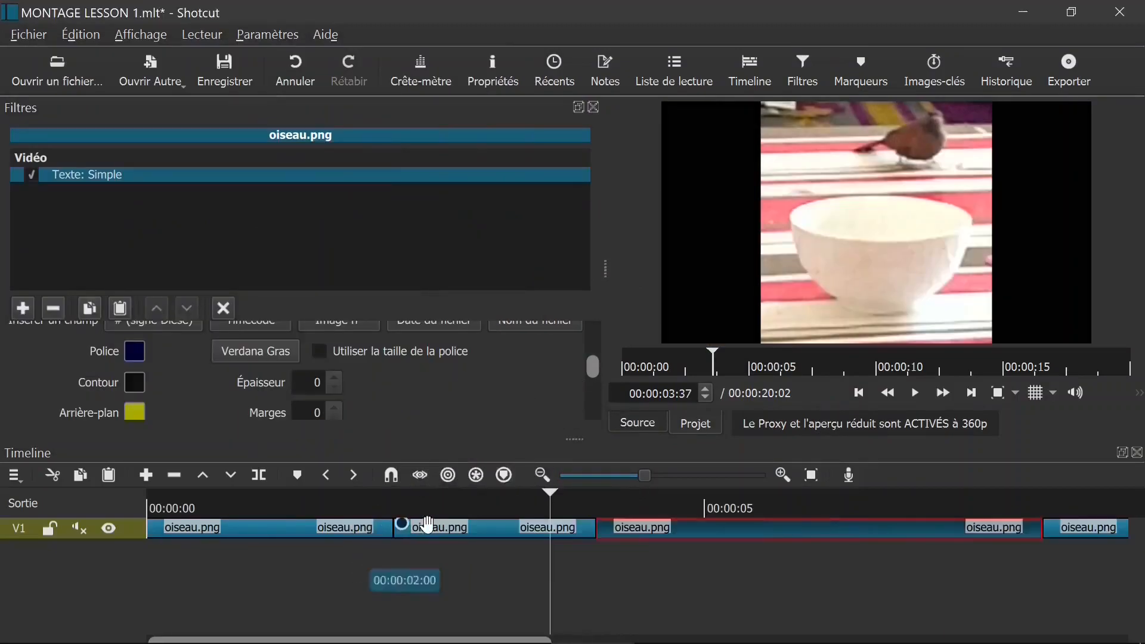
pyautogui.click(528, 527)
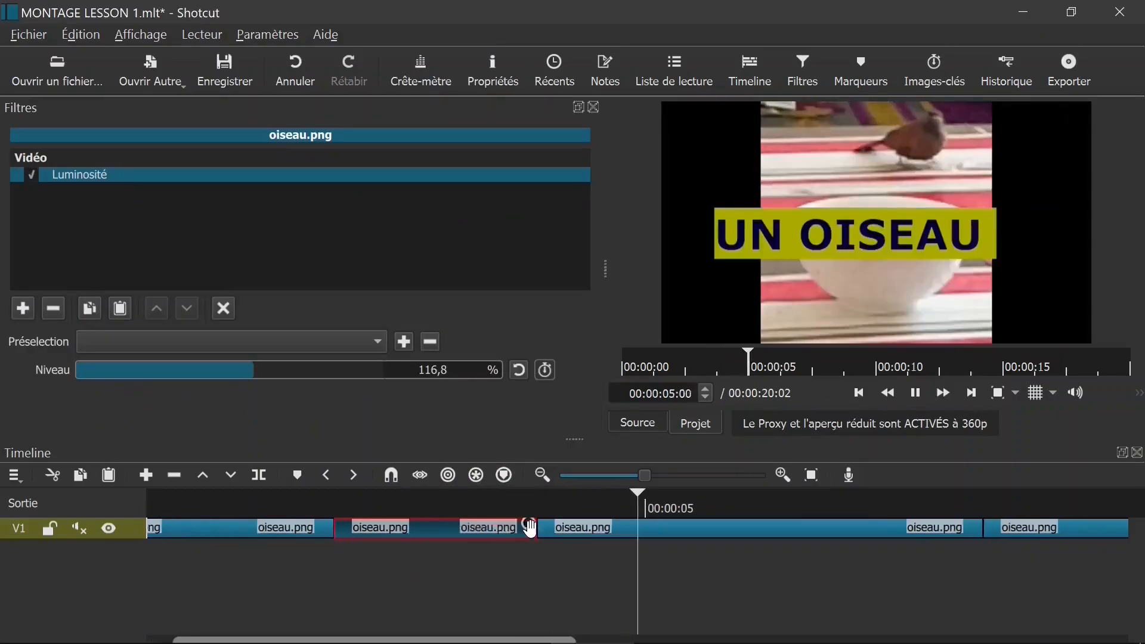
pyautogui.press('space')
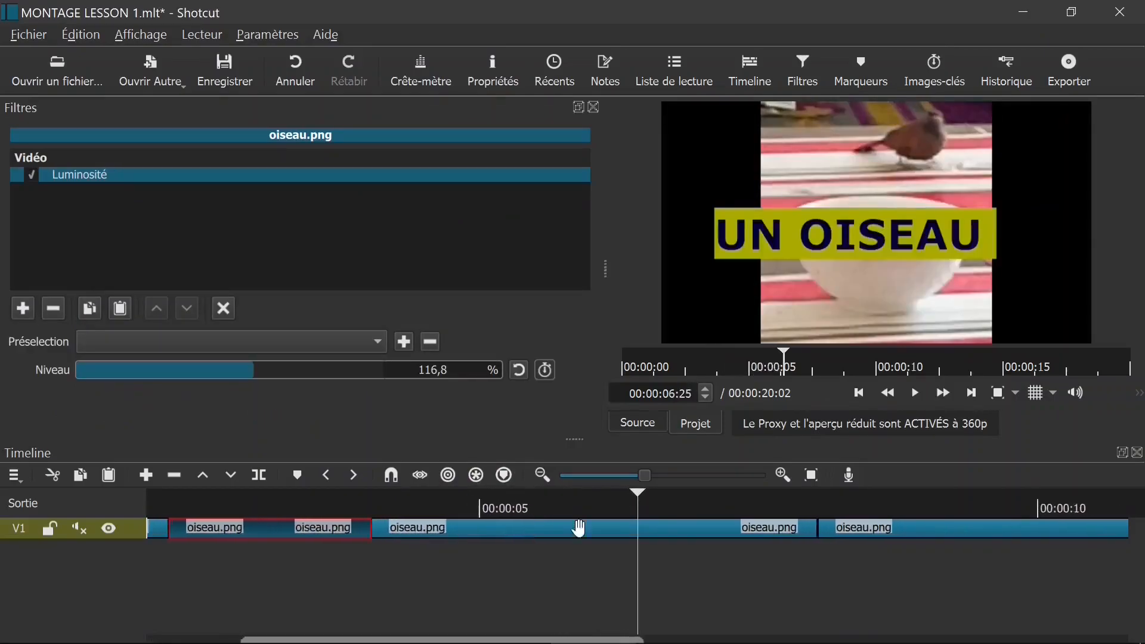
pyautogui.click(682, 528)
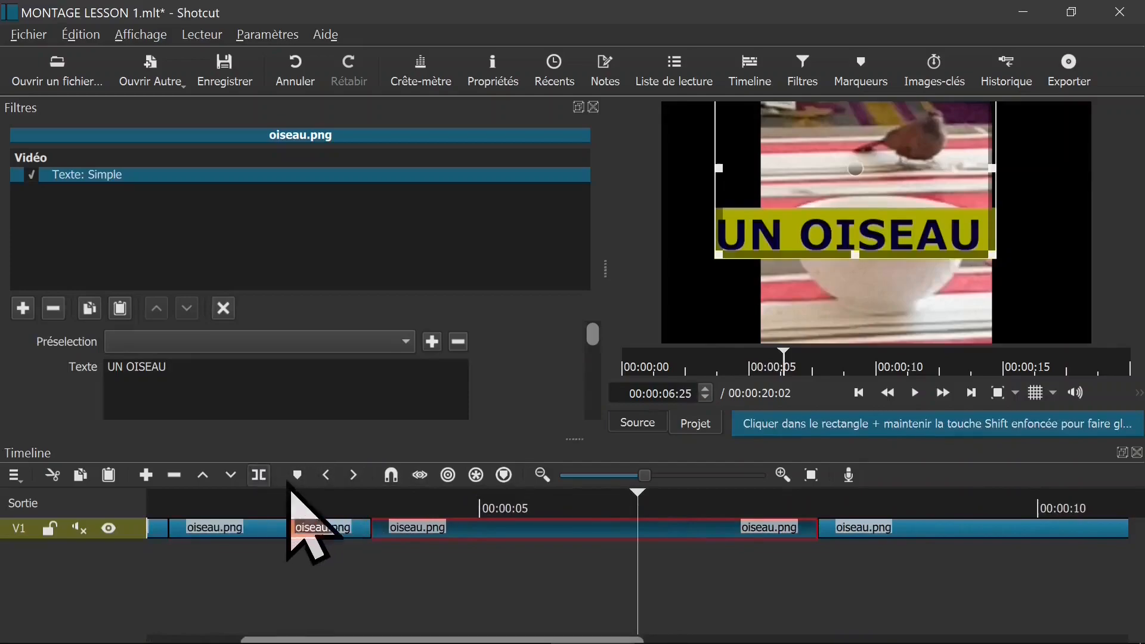
pyautogui.click(267, 477)
pyautogui.click(735, 528)
pyautogui.press('Delete')
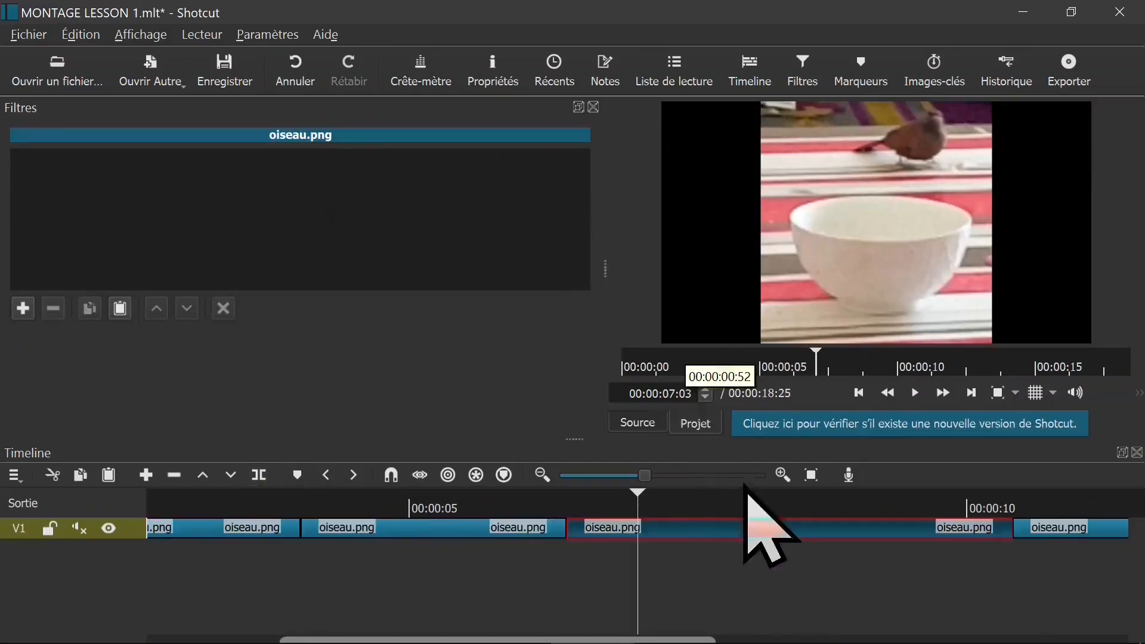
# Play on to 00:00:08:07, search the filters for MIR and add Miroir to the clip after the text clip
pyautogui.press('space')
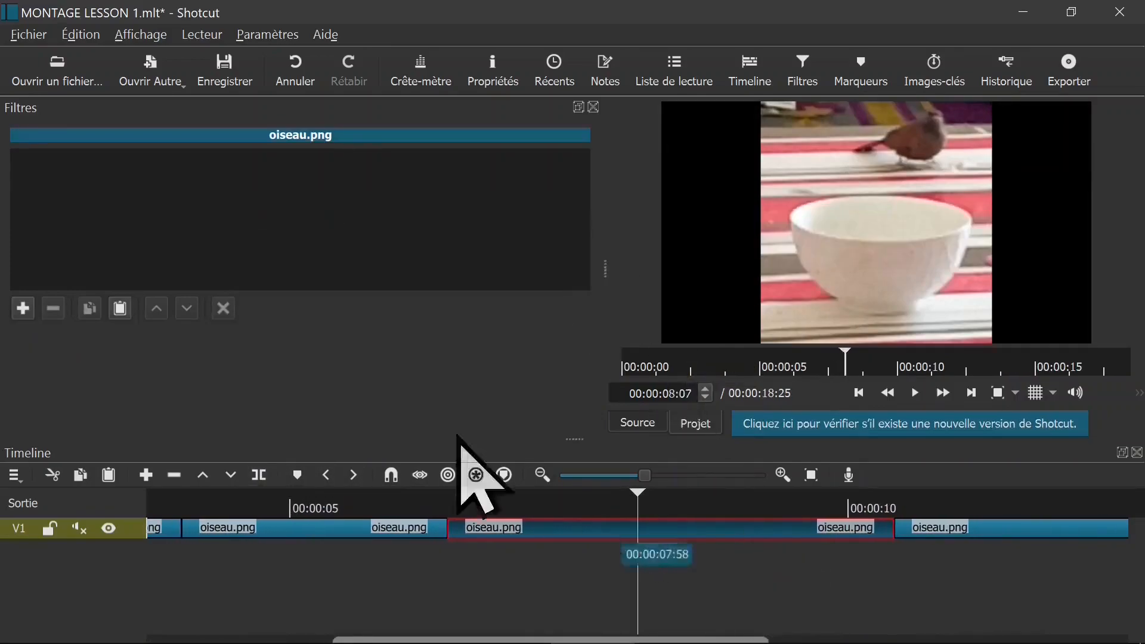
pyautogui.click(23, 308)
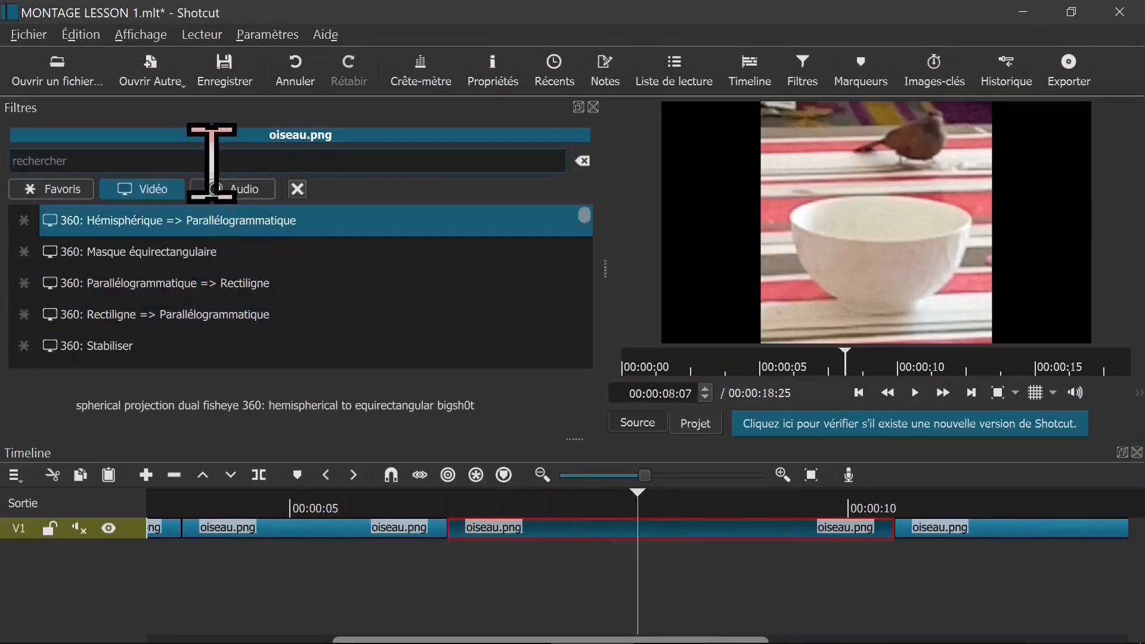
pyautogui.write('MIR')
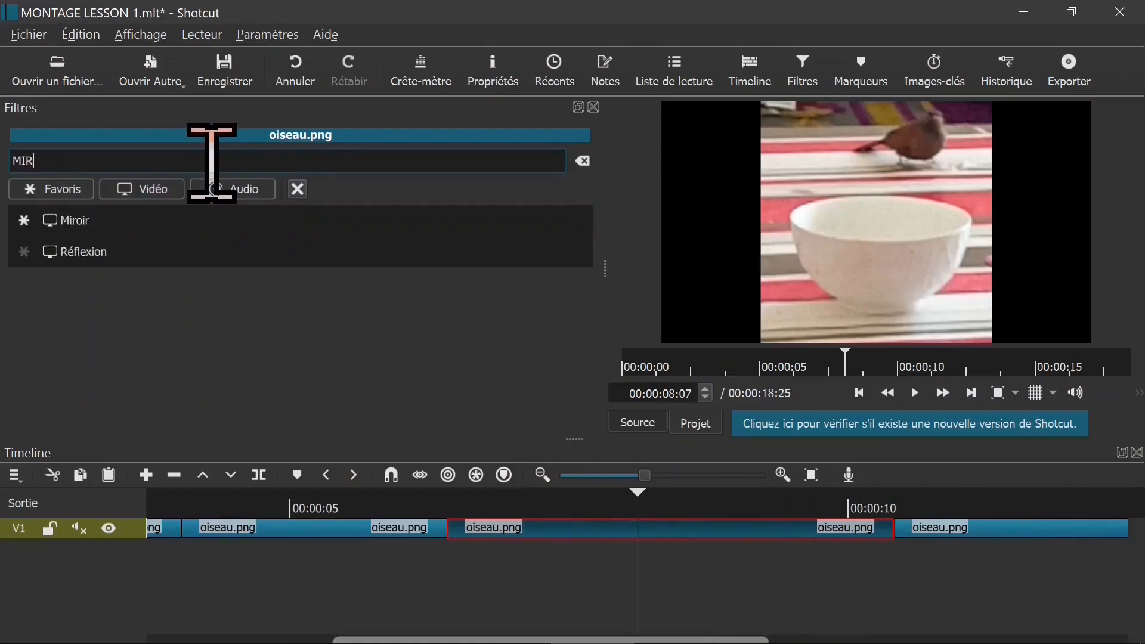
pyautogui.click(101, 223)
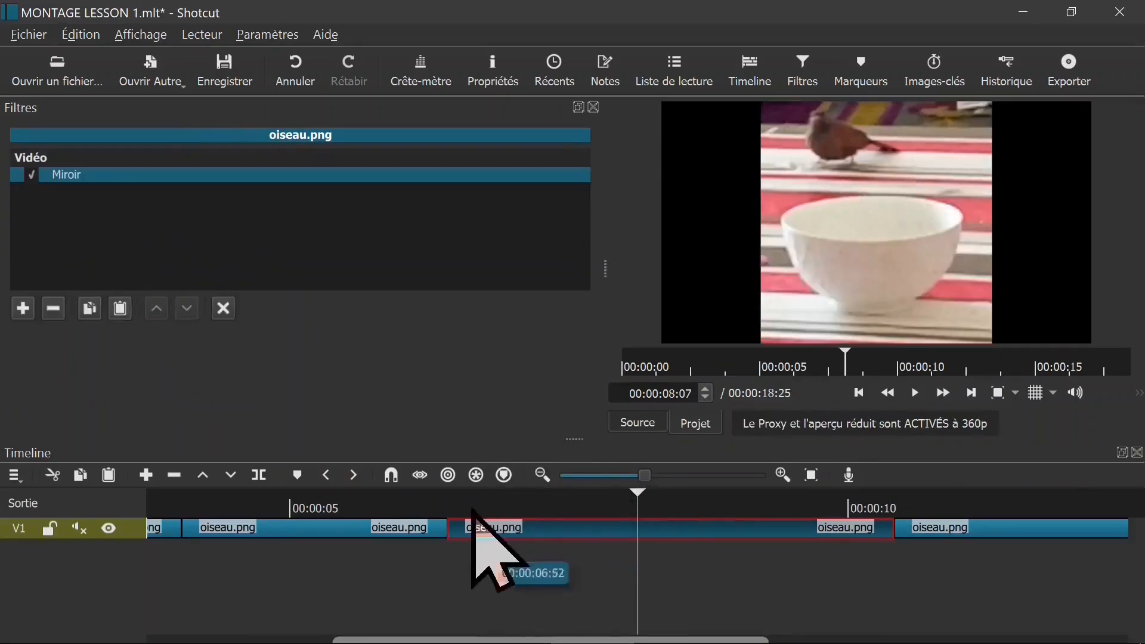
# Play the mirrored clip from its start to 00:00:09:03, split it there and delete the part after the cut
pyautogui.click(443, 514)
pyautogui.press('space')
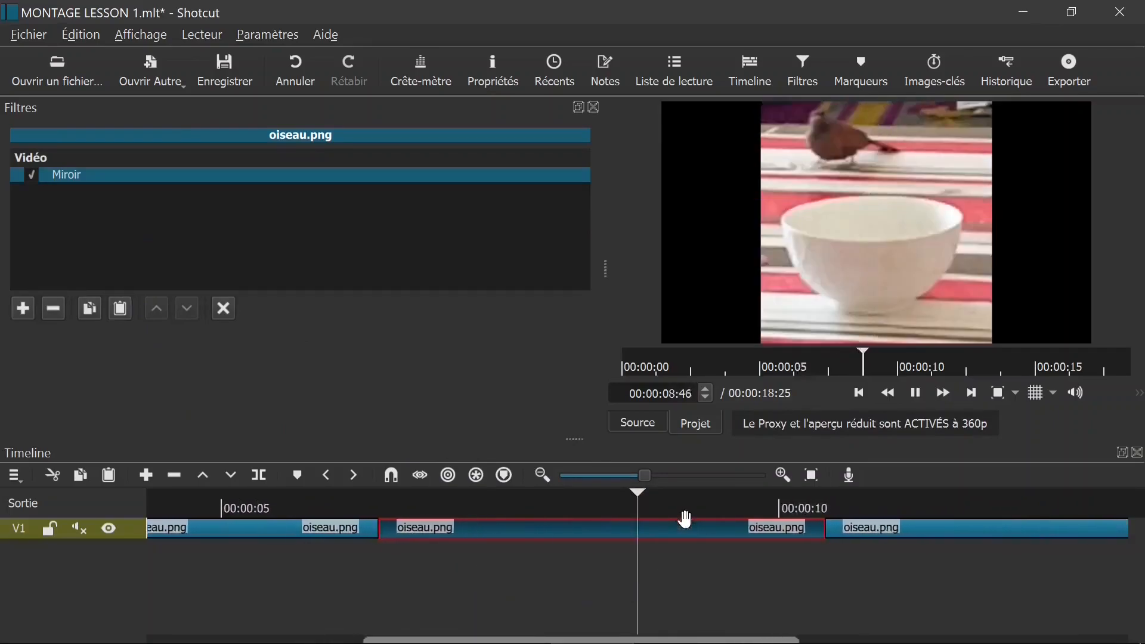
pyautogui.press('space')
pyautogui.press('s')
pyautogui.click(678, 525)
pyautogui.press('Delete')
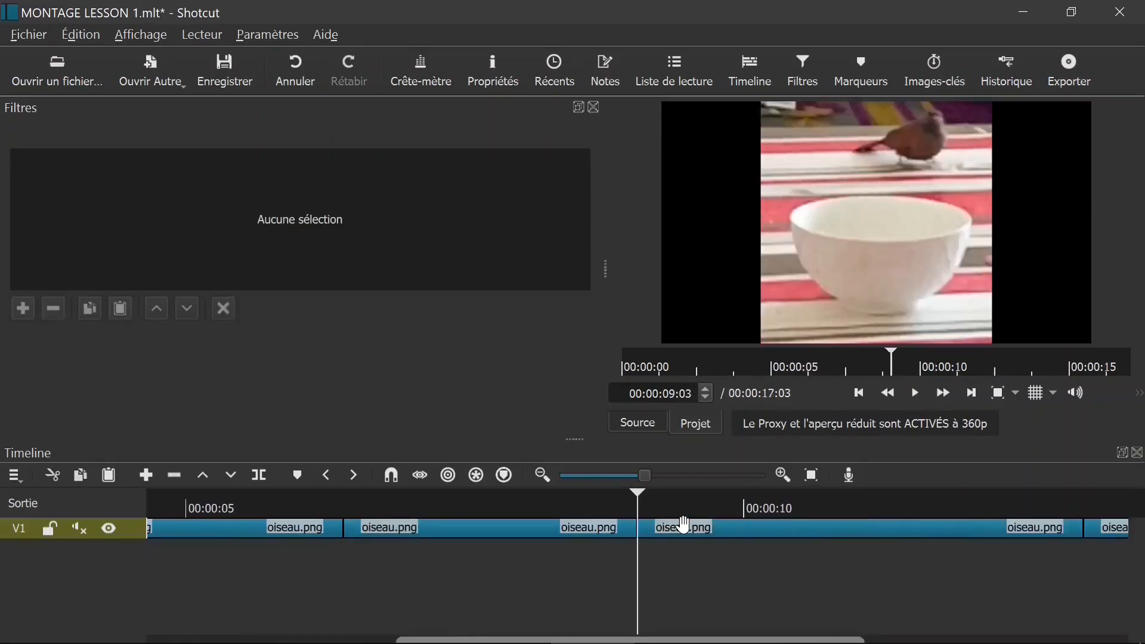
# Select the clip after the mirrored one, play across the cut to 00:00:09:58 and add the Réflexion filter found by searching MIR
pyautogui.click(683, 525)
pyautogui.click(523, 517)
pyautogui.press('space')
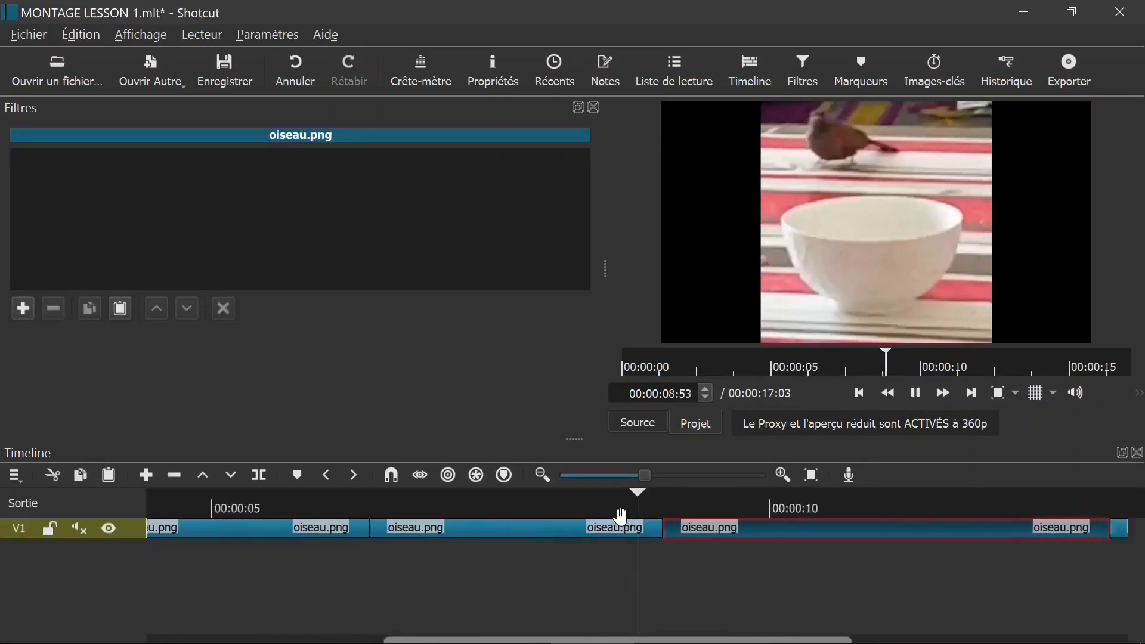
pyautogui.press('space')
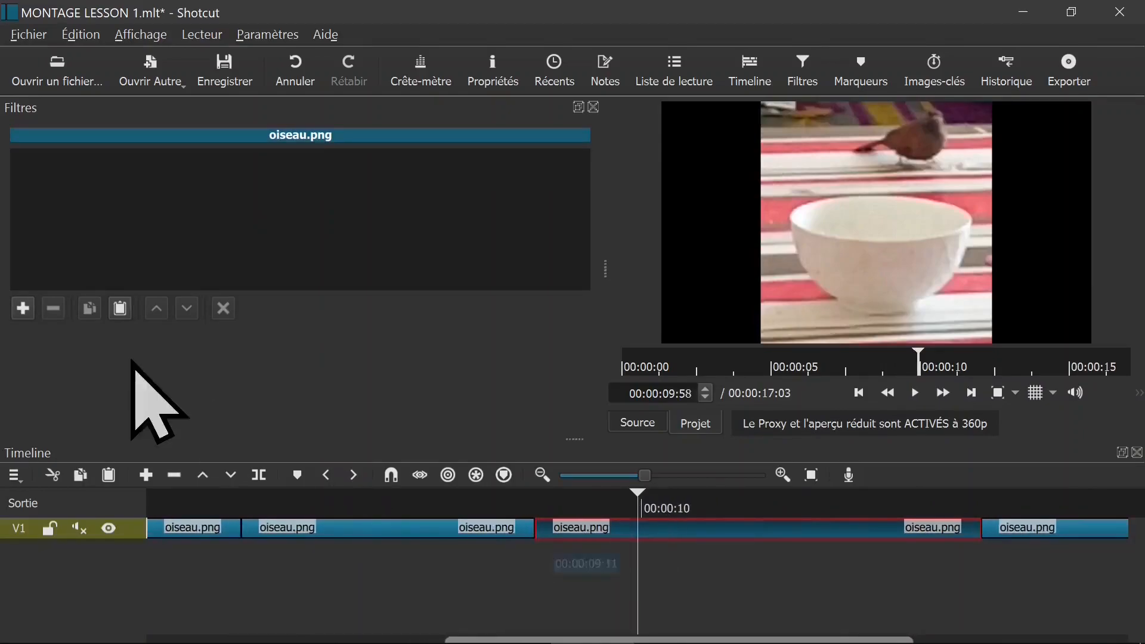
pyautogui.click(24, 309)
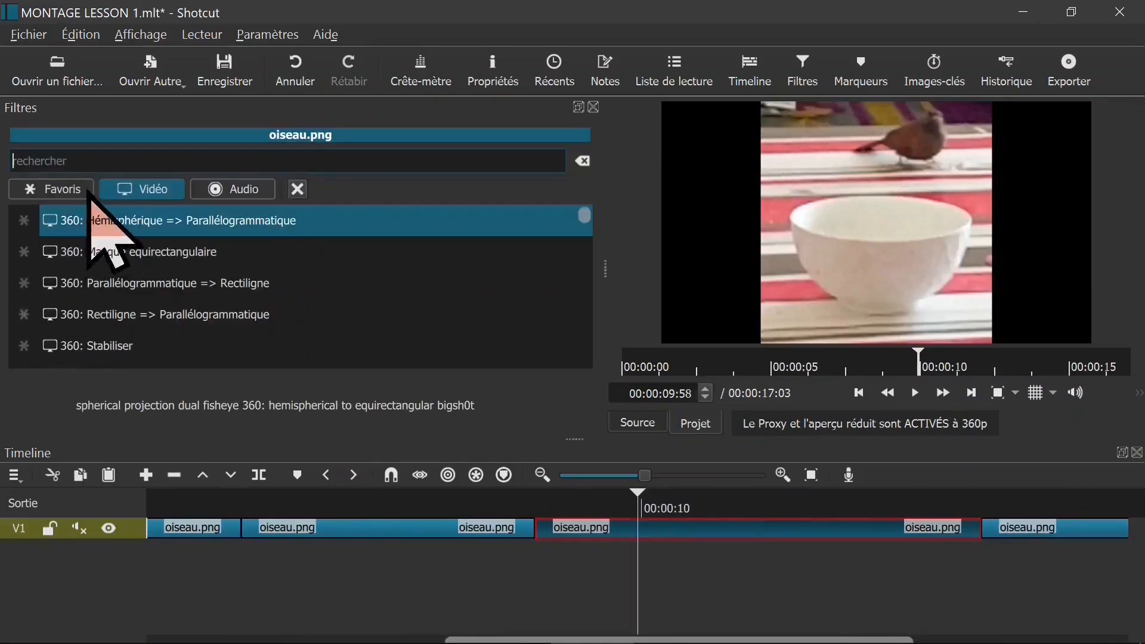
pyautogui.click(89, 193)
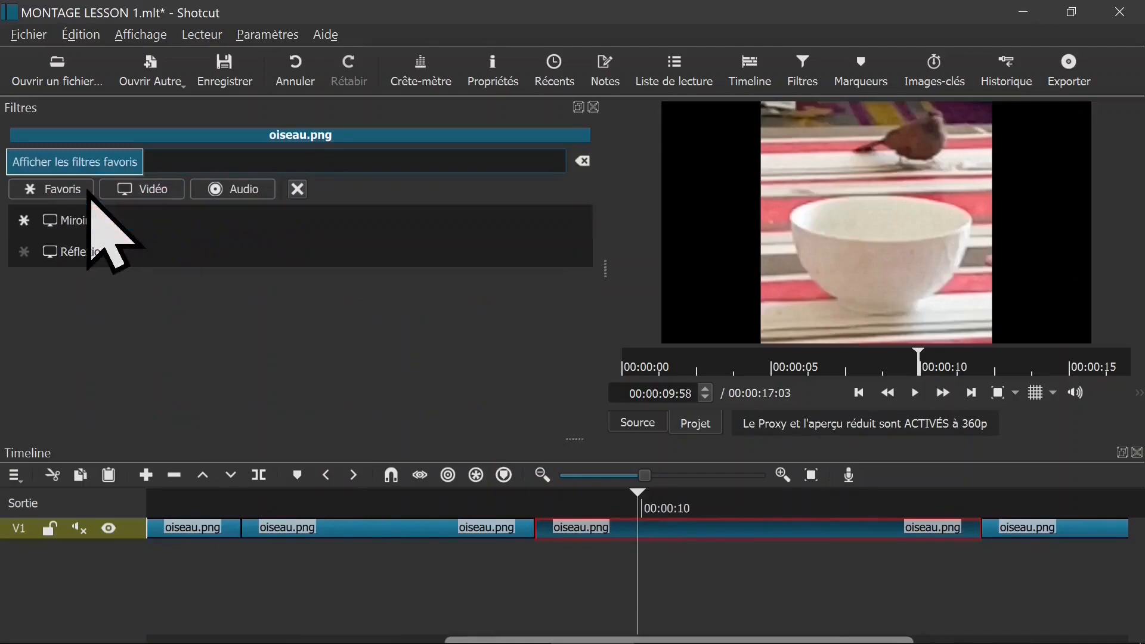
pyautogui.write('MIR')
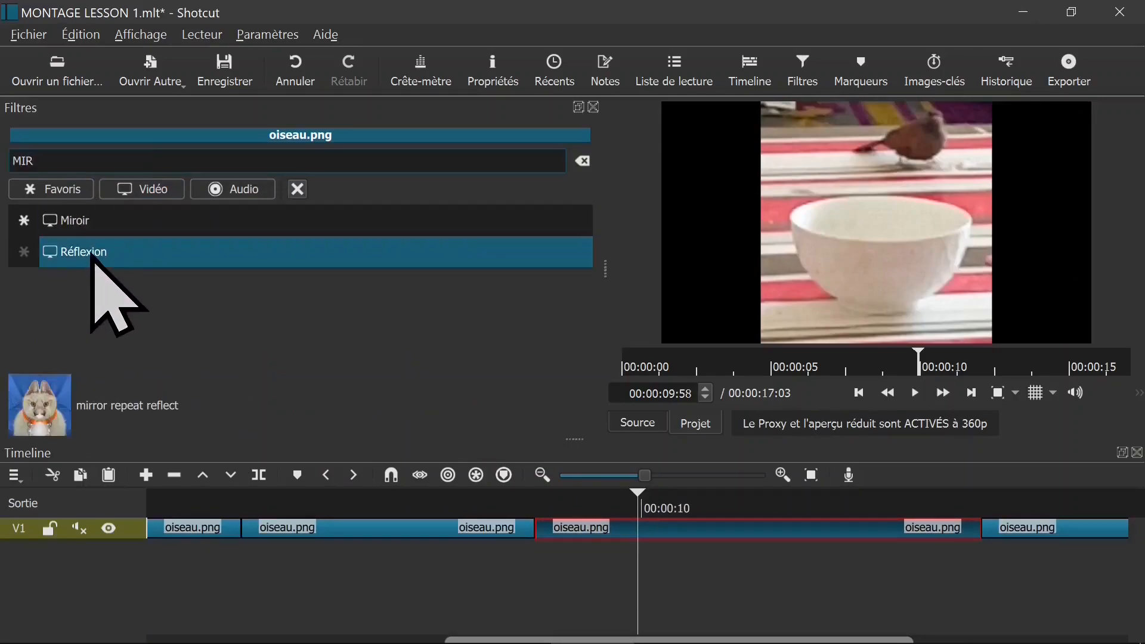
pyautogui.click(92, 254)
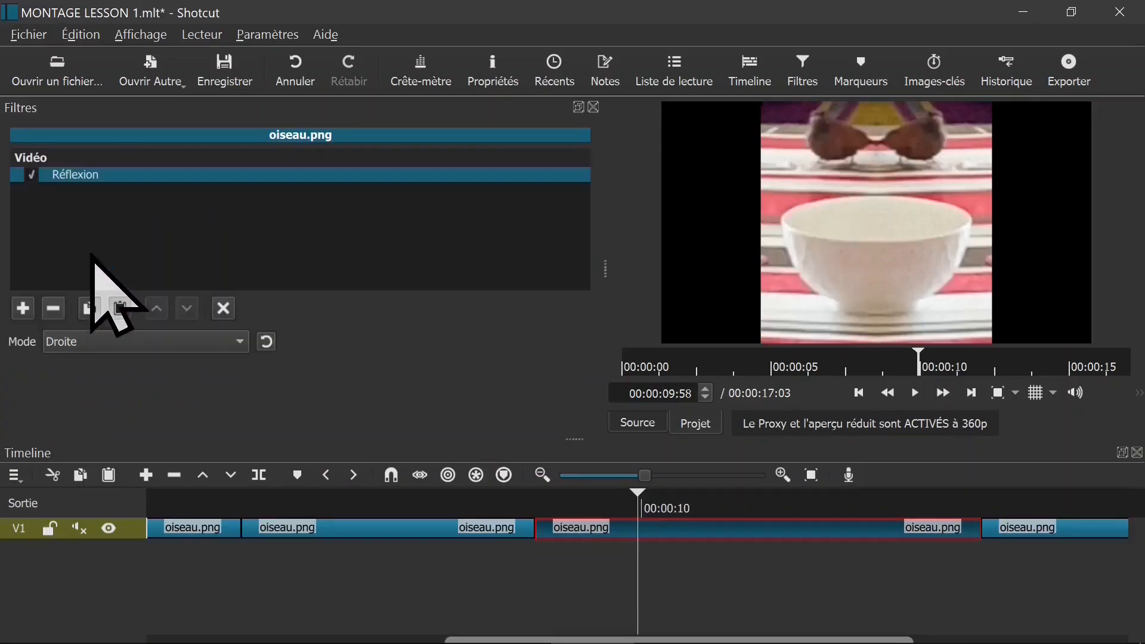
# Play the timeline from just before the Réflexion clip through to 00:00:13:37 to check the effect
pyautogui.click(500, 511)
pyautogui.press('space')
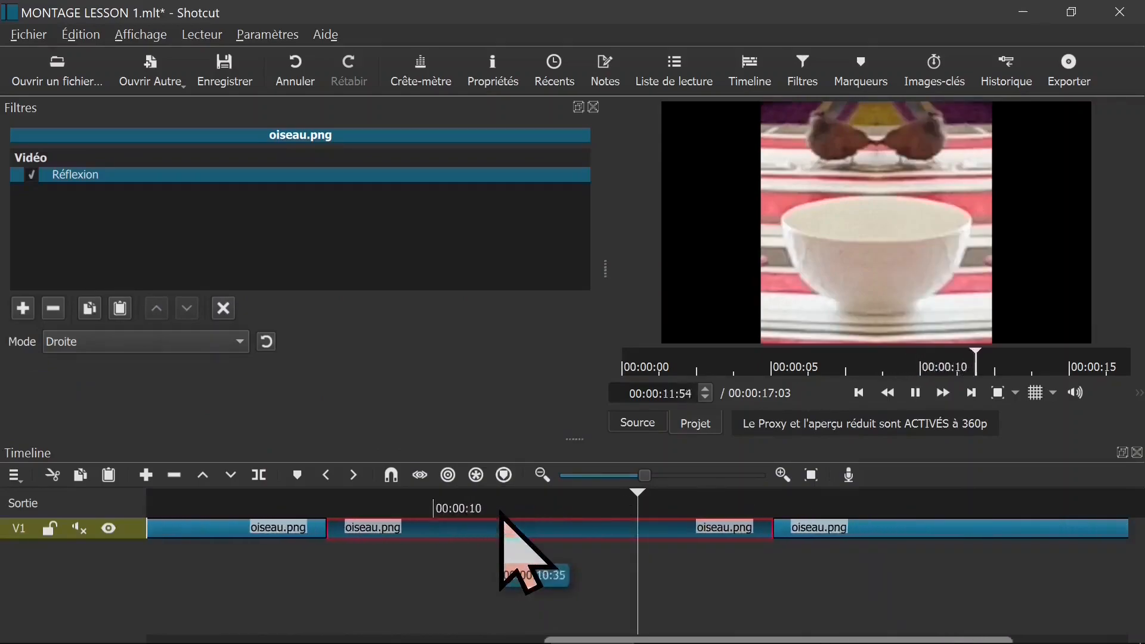
pyautogui.press('space')
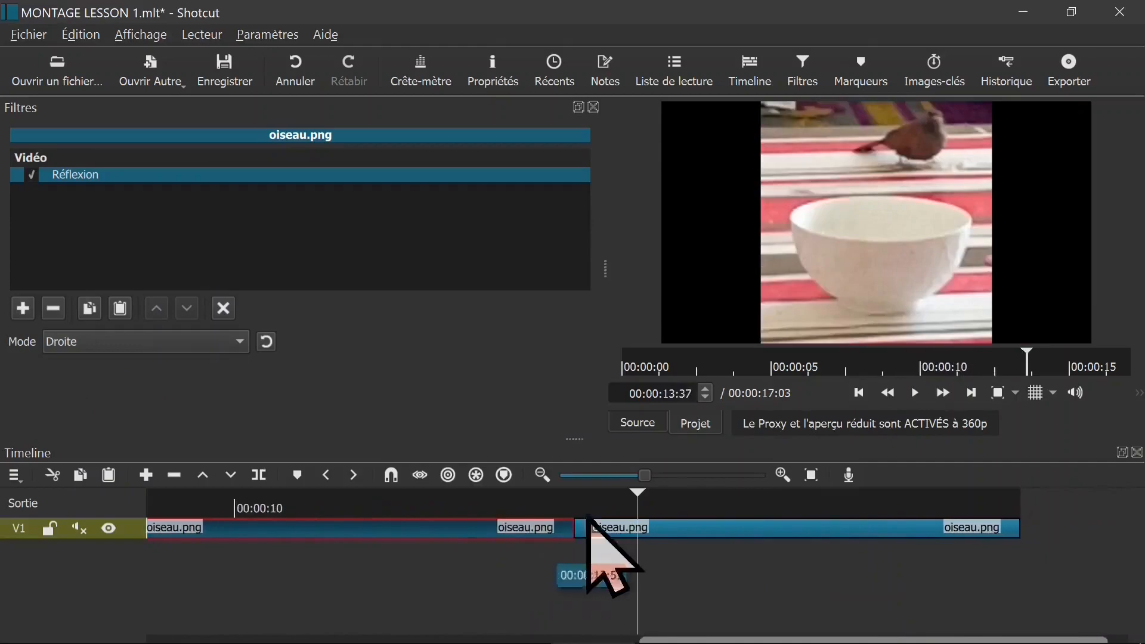
# Paste four copies of the last oiseau.png clip at the end of track V1 and save the project
pyautogui.click(629, 527)
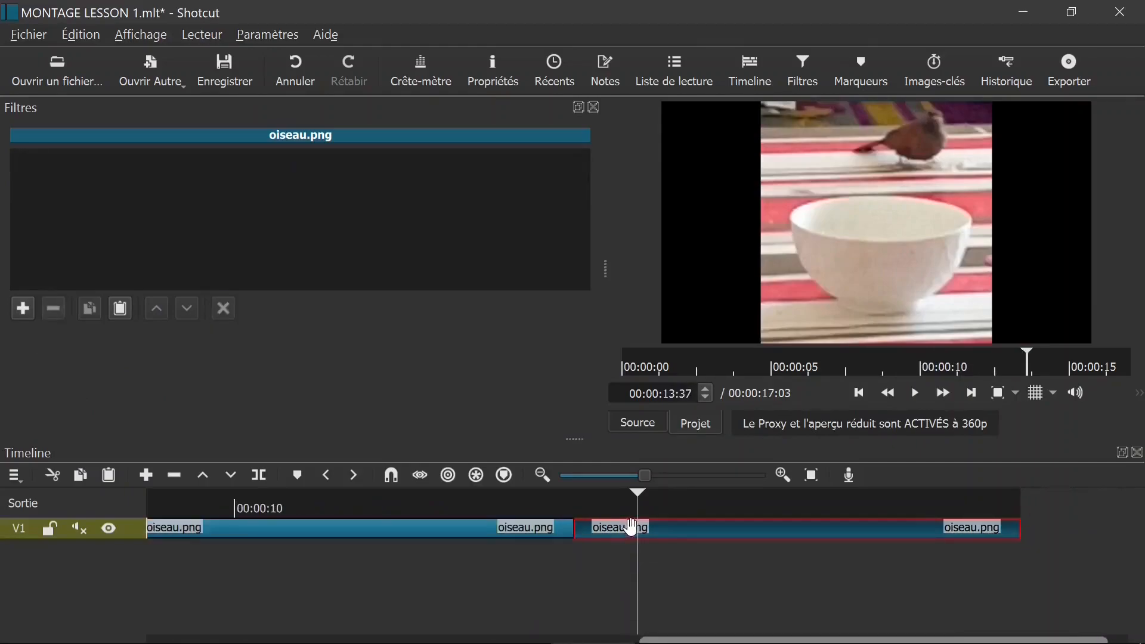
pyautogui.press('End')
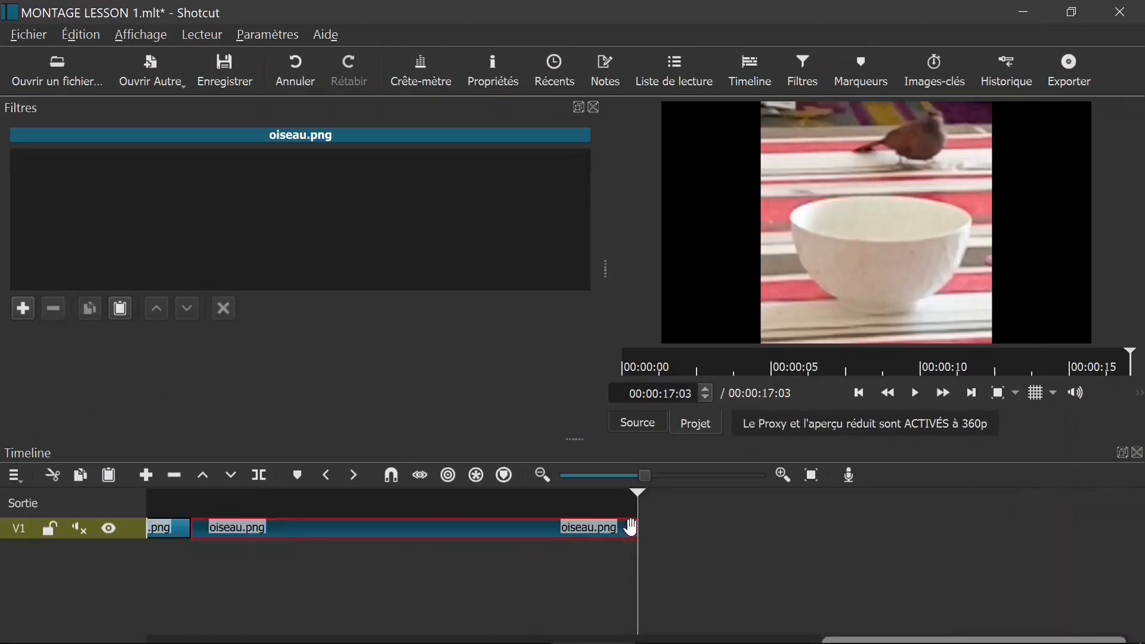
pyautogui.hotkey('ctrl', 'v')
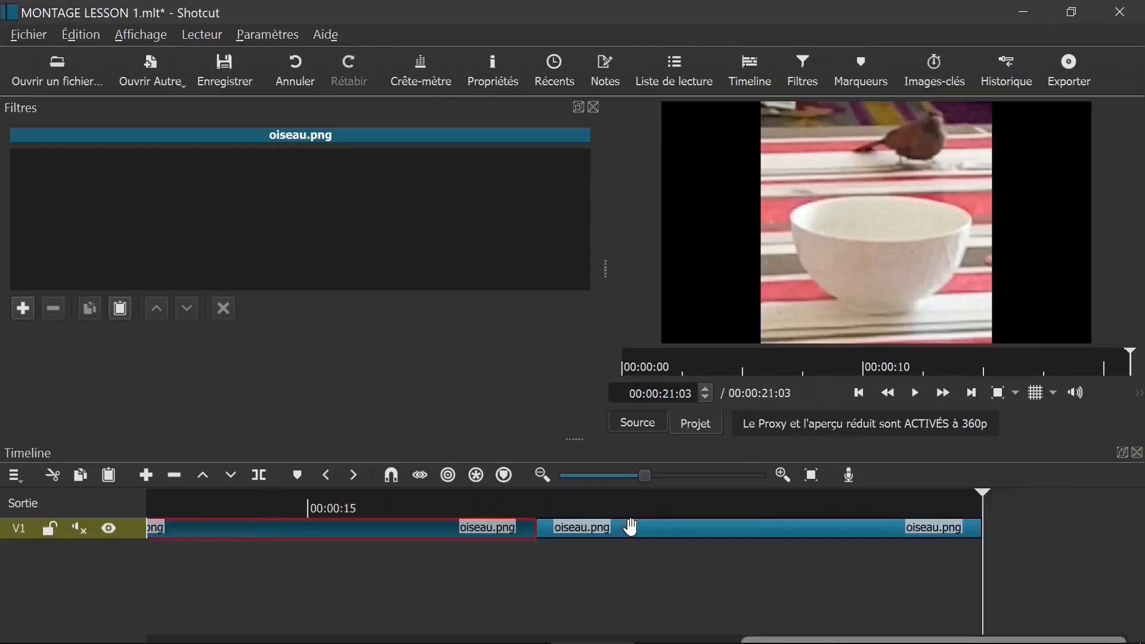
pyautogui.hotkey('ctrl', 'v')
pyautogui.hotkey('ctrl', 'v')
pyautogui.hotkey('ctrl', 'v')
pyautogui.hotkey('ctrl', 's')
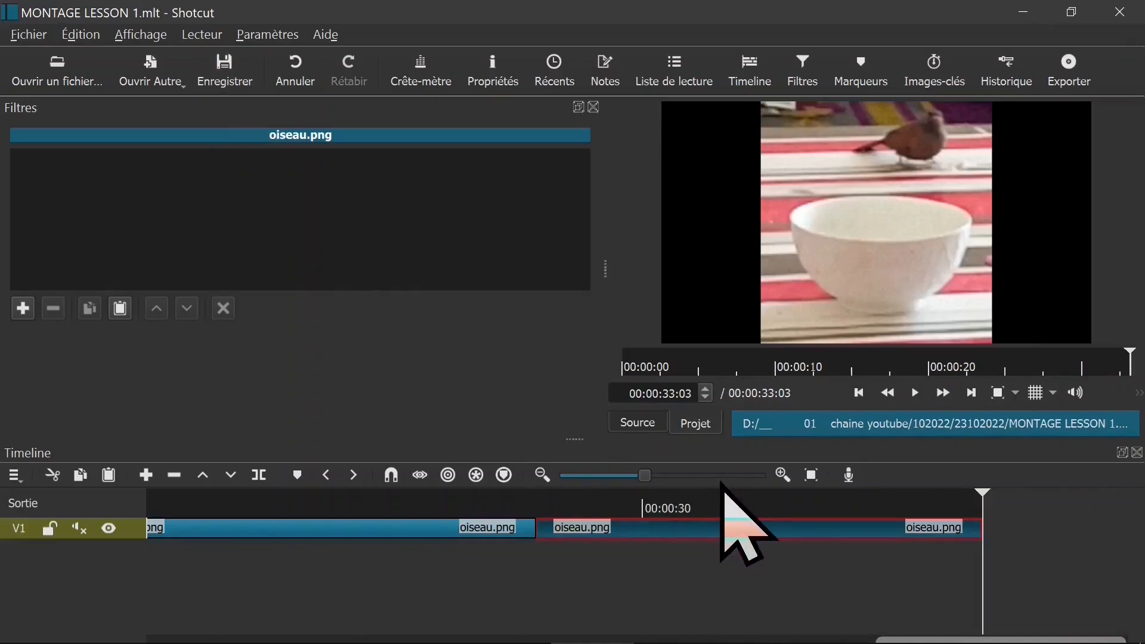
# Jump back to the mirrored clip and play it across its end to 00:00:09:09
pyautogui.press('Up')
pyautogui.press('Up')
pyautogui.press('Up')
pyautogui.press('Up')
pyautogui.press('Up')
pyautogui.press('Up')
pyautogui.press('Up')
pyautogui.press('Up')
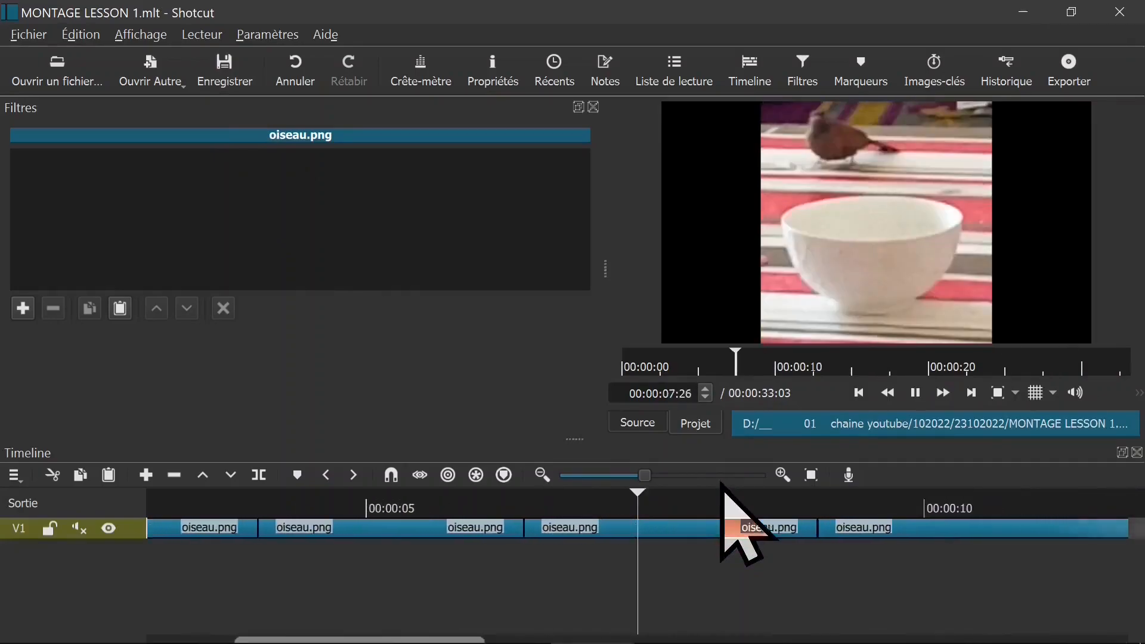
pyautogui.press('space')
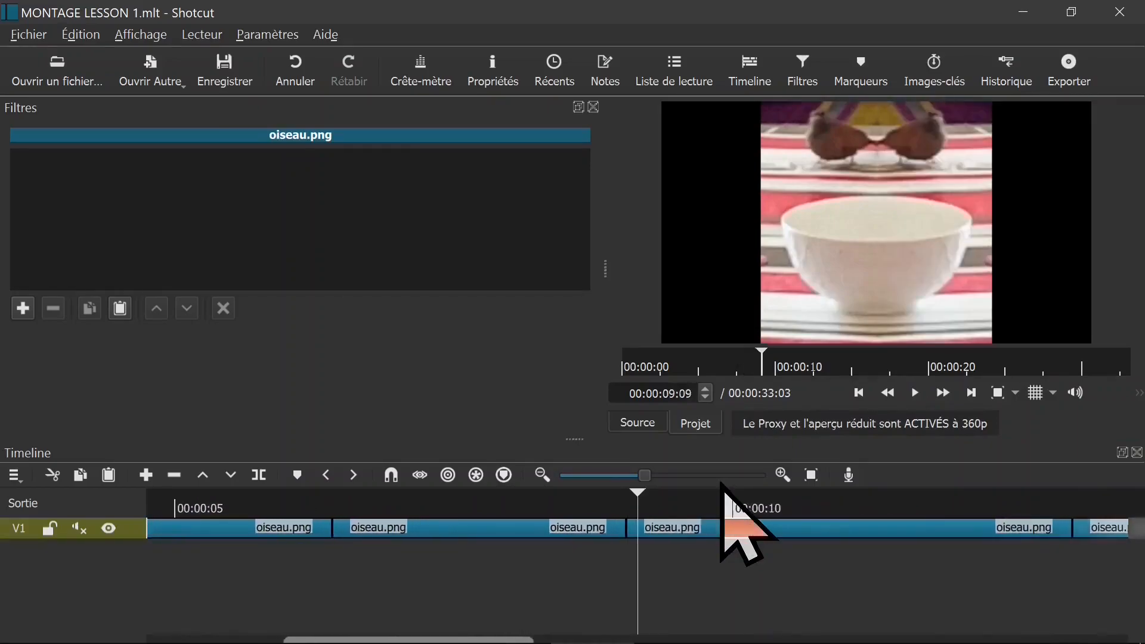
# Select the Réflexion clip and play through it into the following clip, stopping at 00:00:13:19
pyautogui.click(688, 524)
pyautogui.press('space')
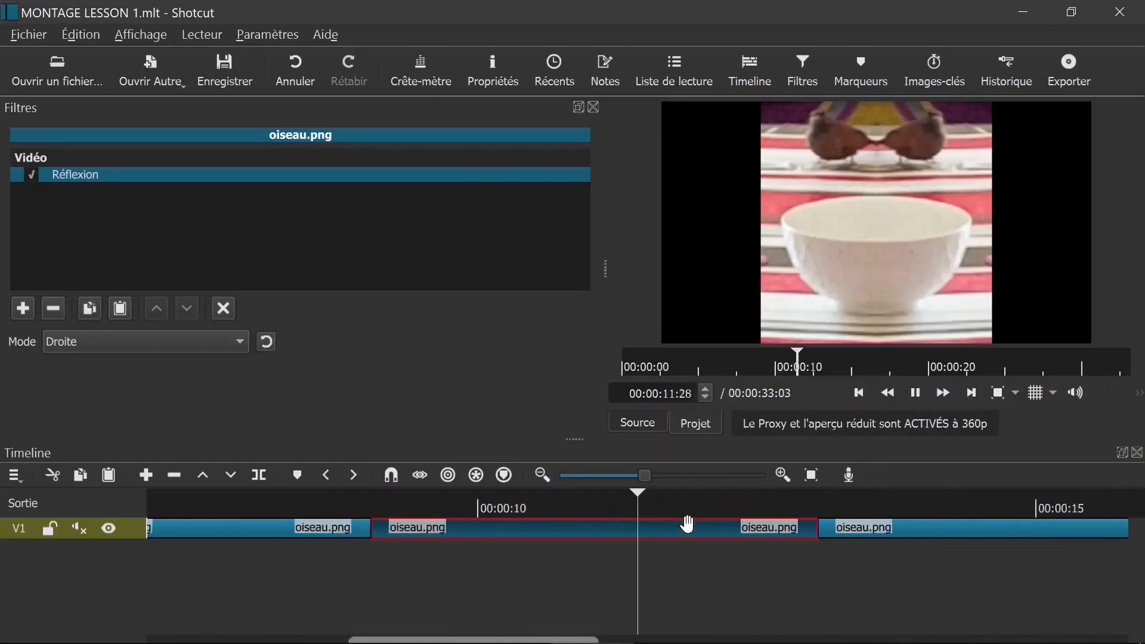
pyautogui.press('space')
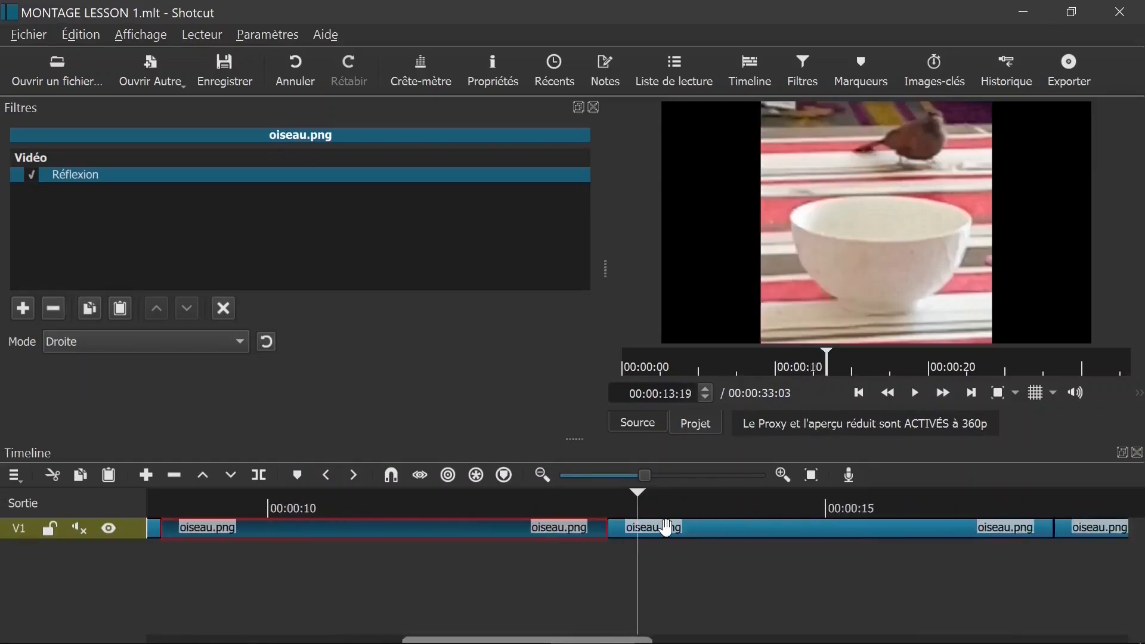
# Select the clip after the Réflexion one and add the Grille filter, found by searching GRID, with Lignes 24,5 % and Colonnes 20,8 %
pyautogui.click(665, 525)
pyautogui.click(667, 507)
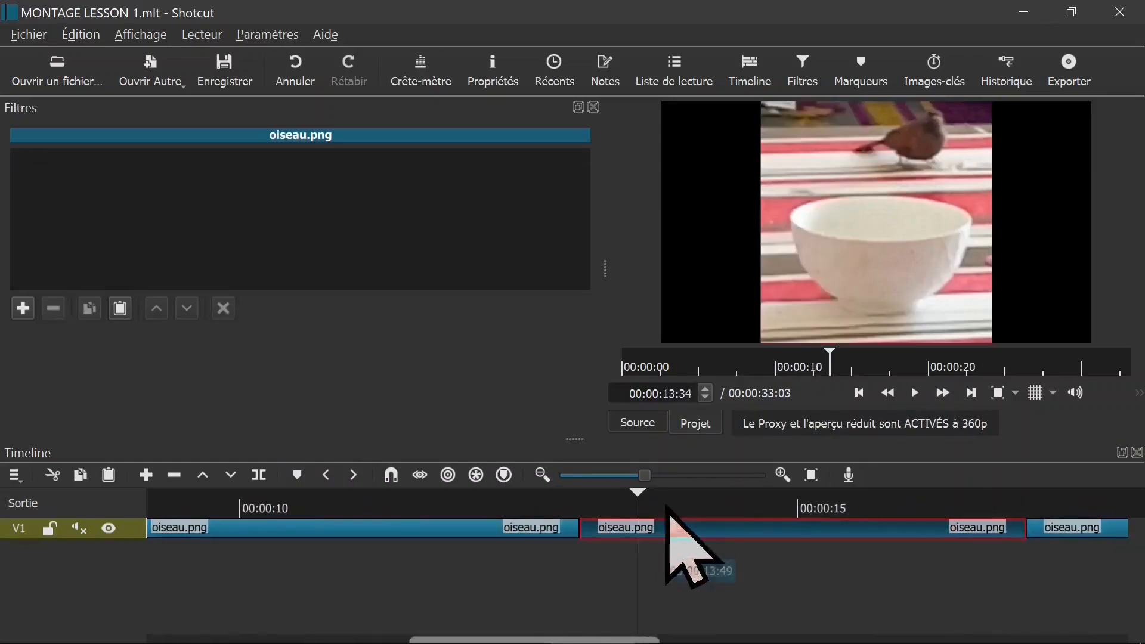
pyautogui.click(590, 476)
pyautogui.click(591, 477)
pyautogui.click(603, 477)
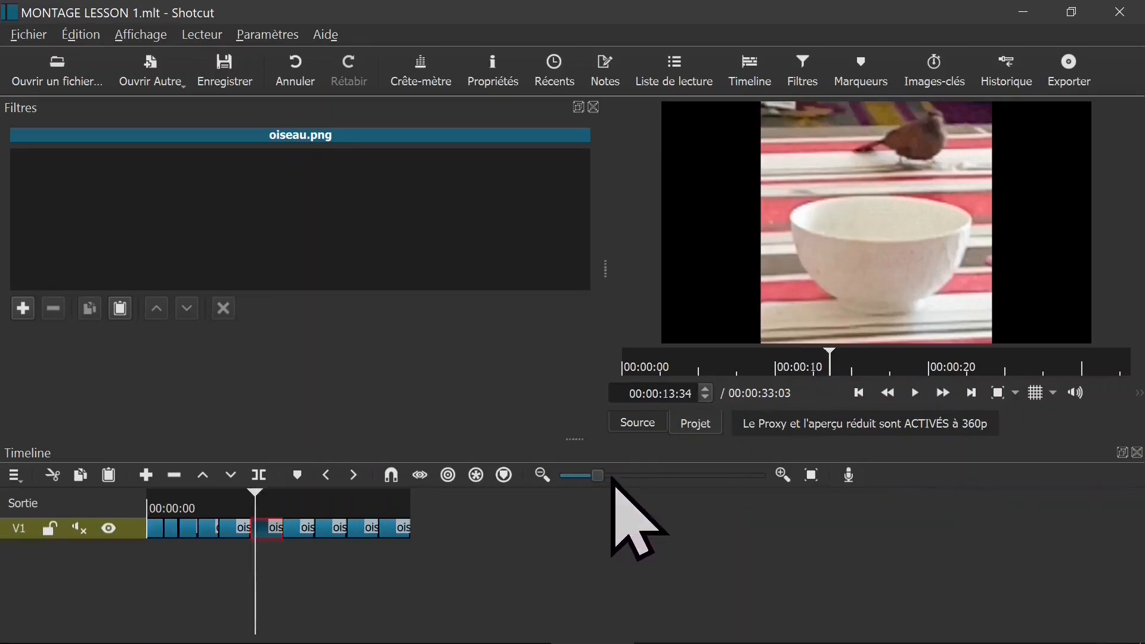
pyautogui.click(812, 475)
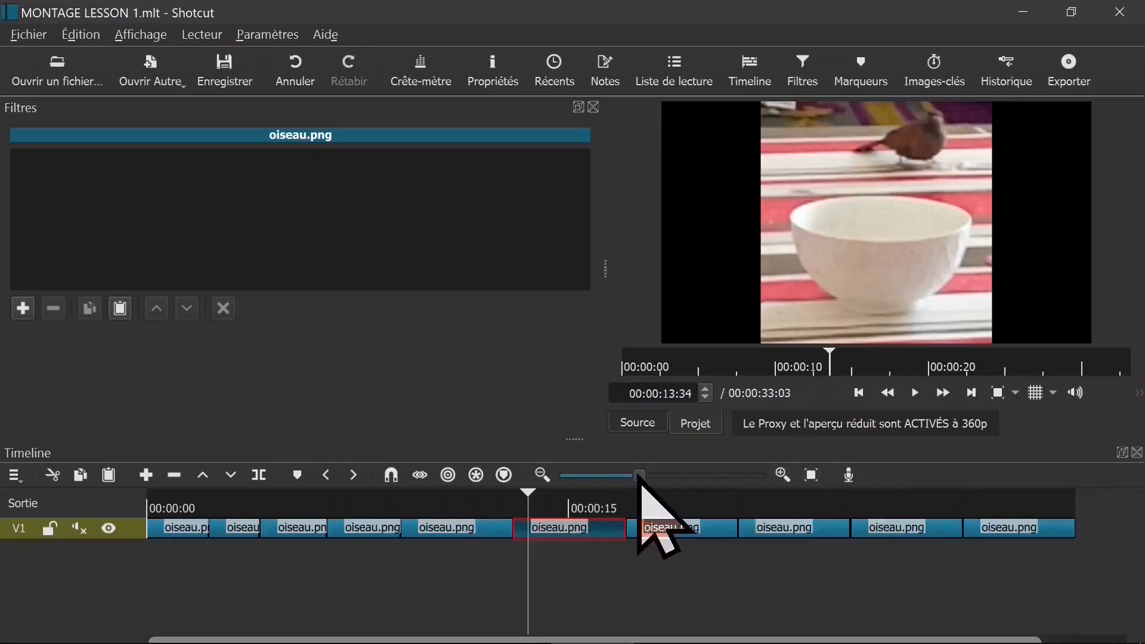
pyautogui.click(21, 306)
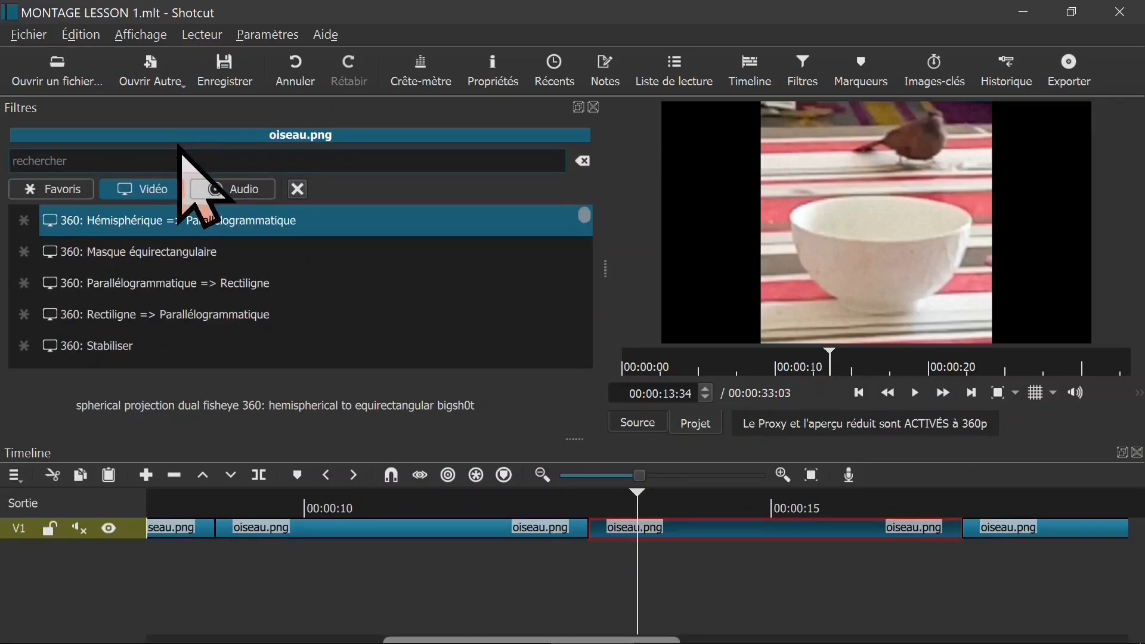
pyautogui.write('GRID')
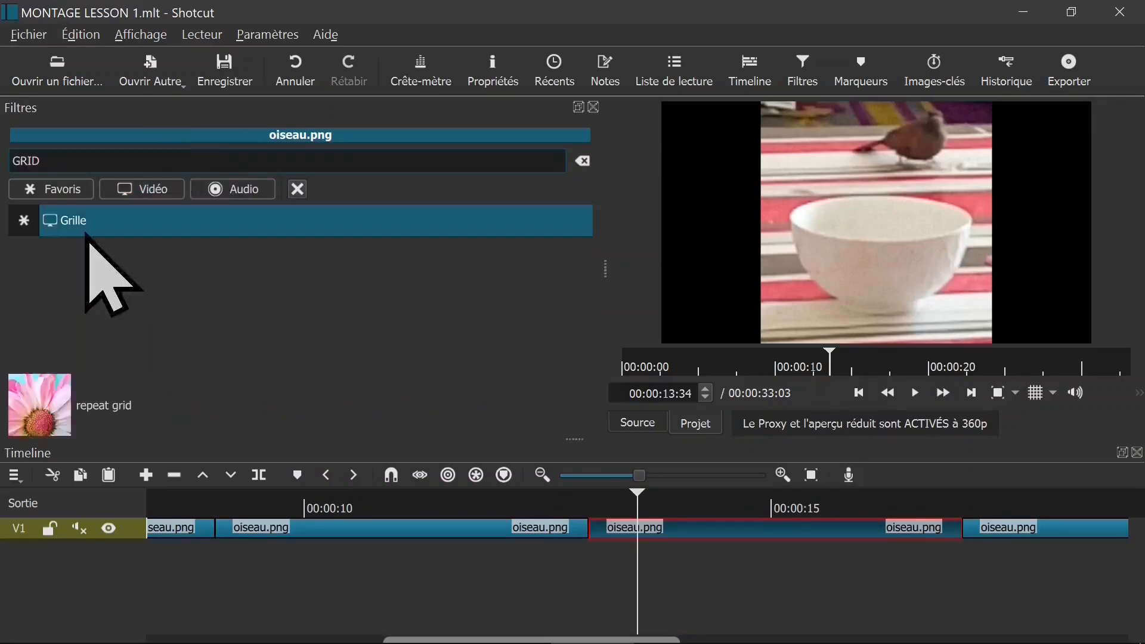
pyautogui.click(78, 229)
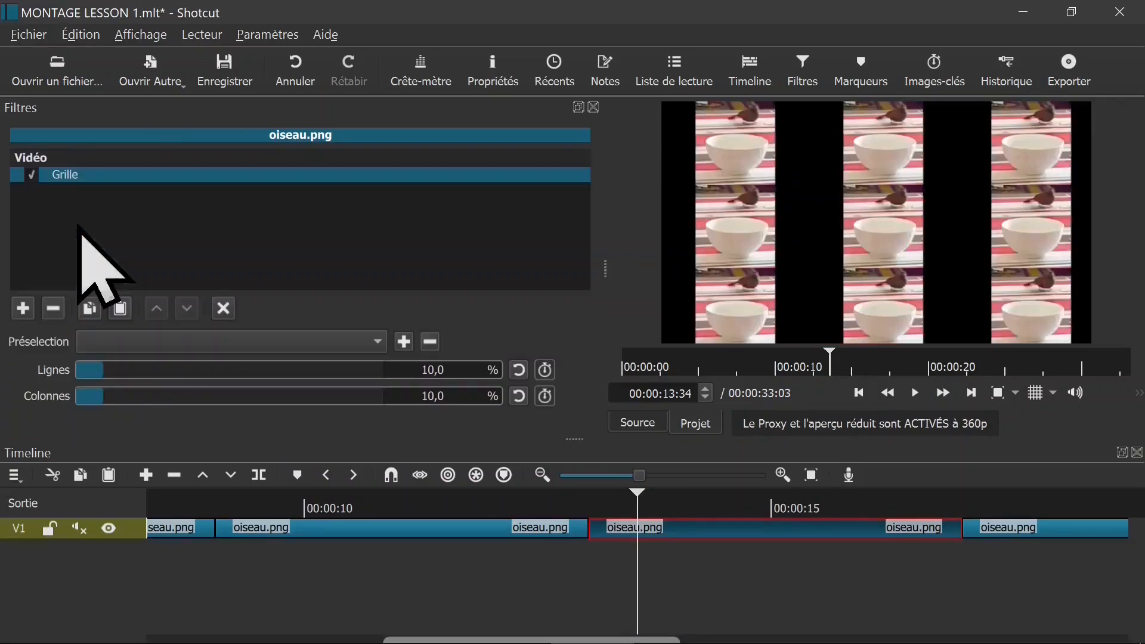
pyautogui.moveTo(111, 374); pyautogui.dragTo(142, 397)
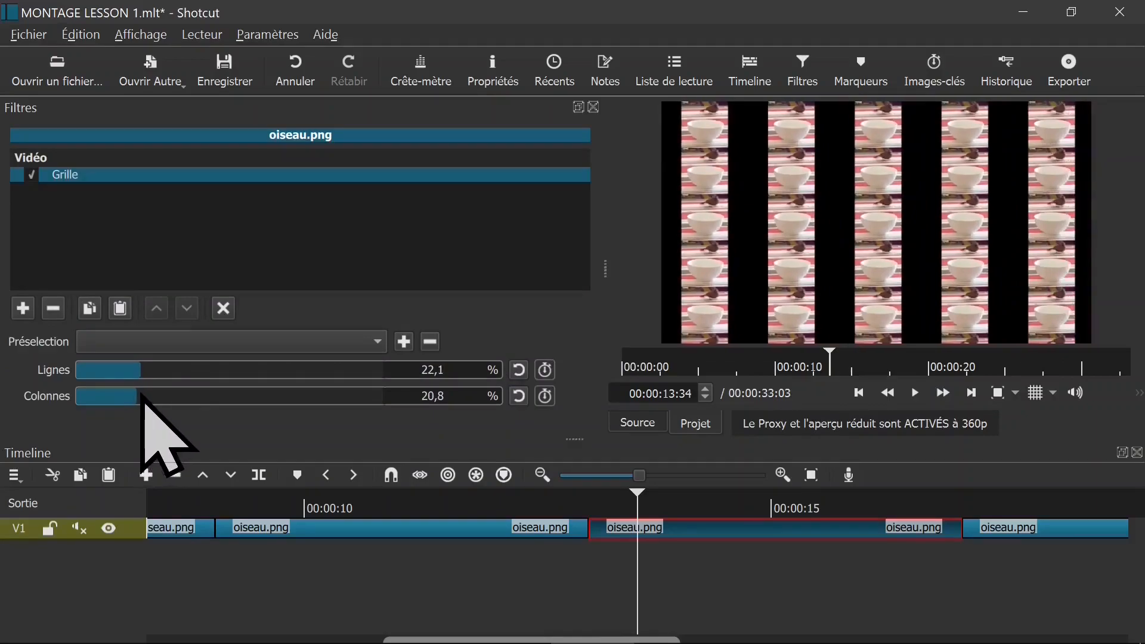
pyautogui.click(152, 370)
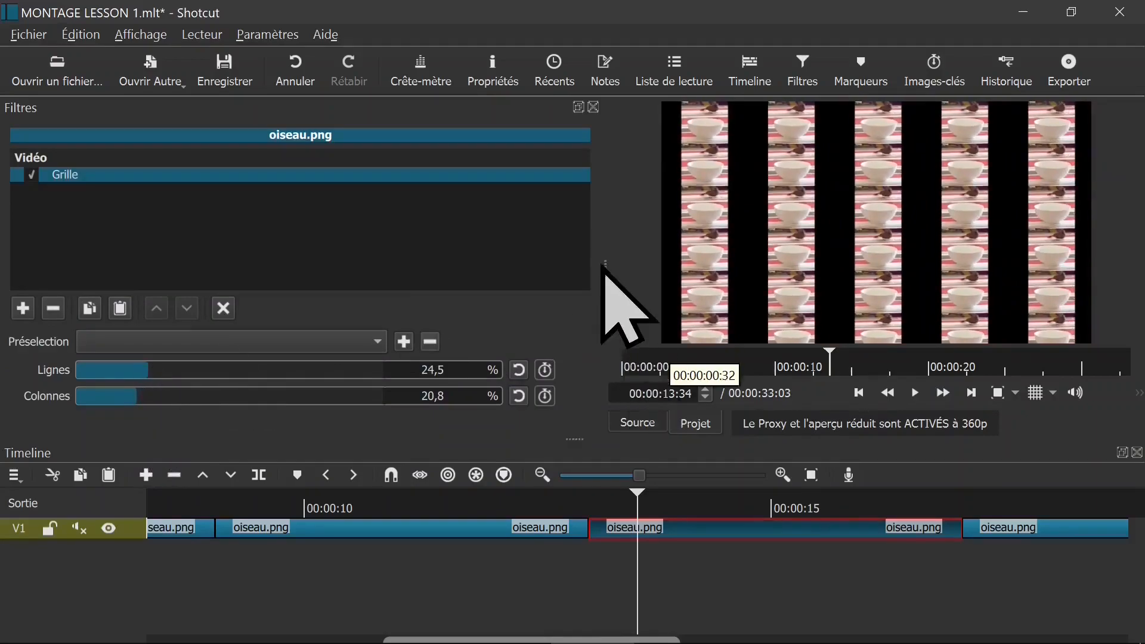
# Preview the grid clip enlarged with the filters and timeline hidden up to 00:00:15:52, restore the timeline and save the project
pyautogui.click(594, 106)
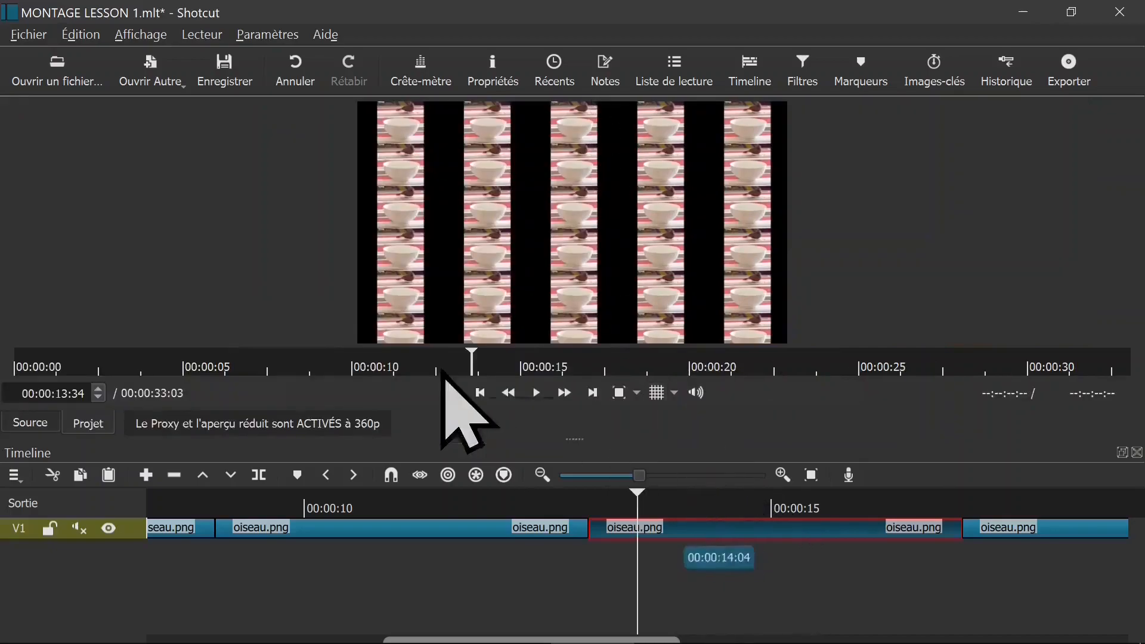
pyautogui.click(143, 36)
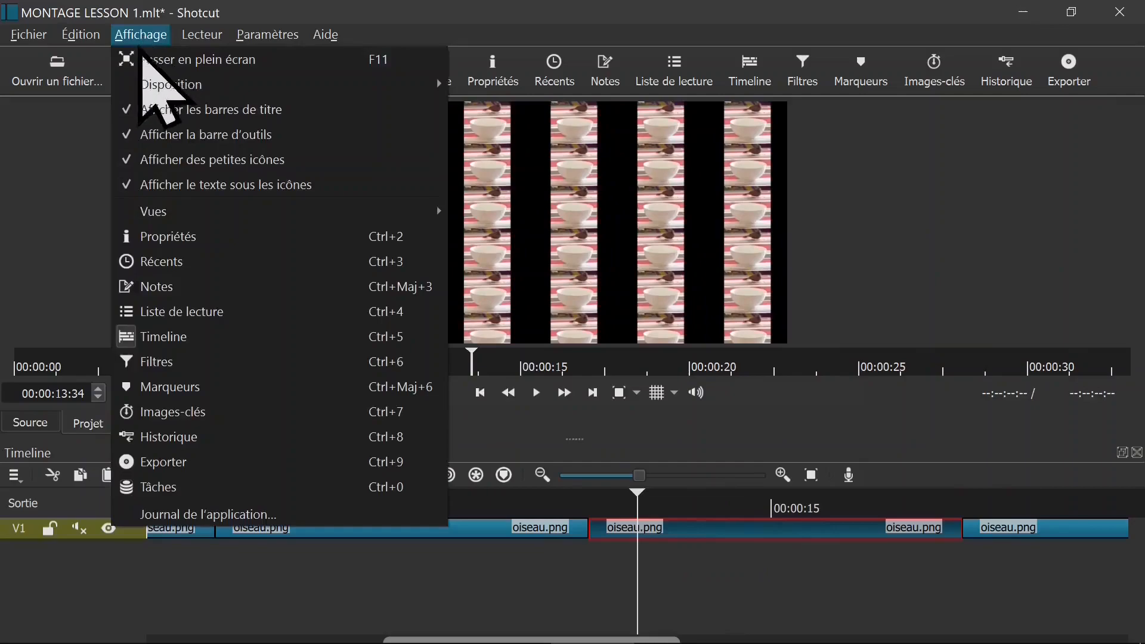
pyautogui.click(252, 337)
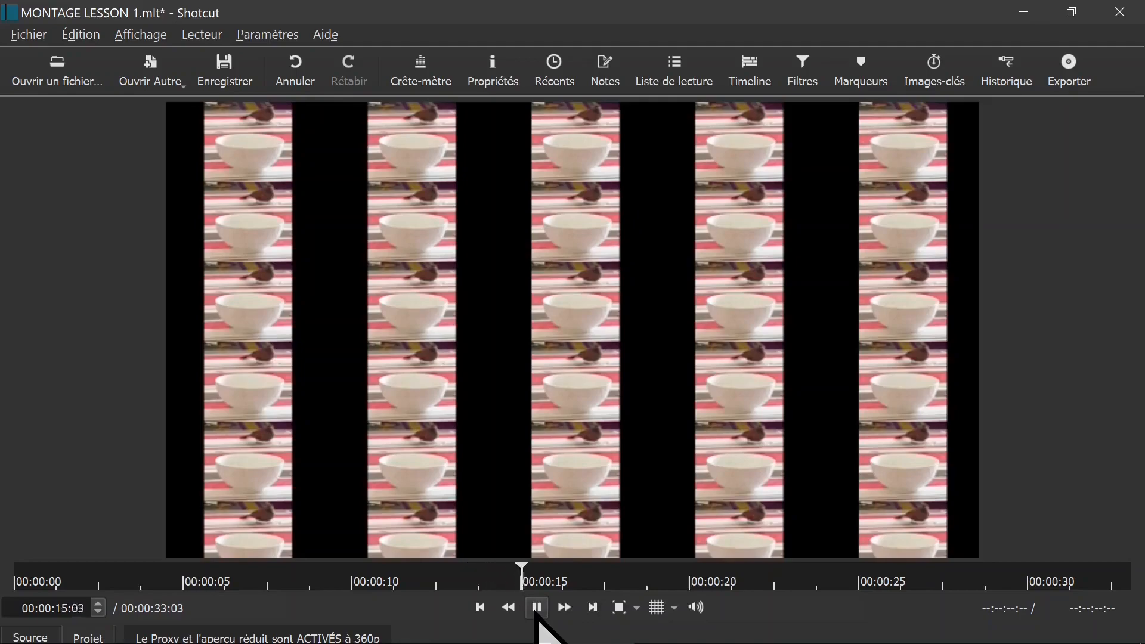
pyautogui.click(134, 34)
pyautogui.click(224, 337)
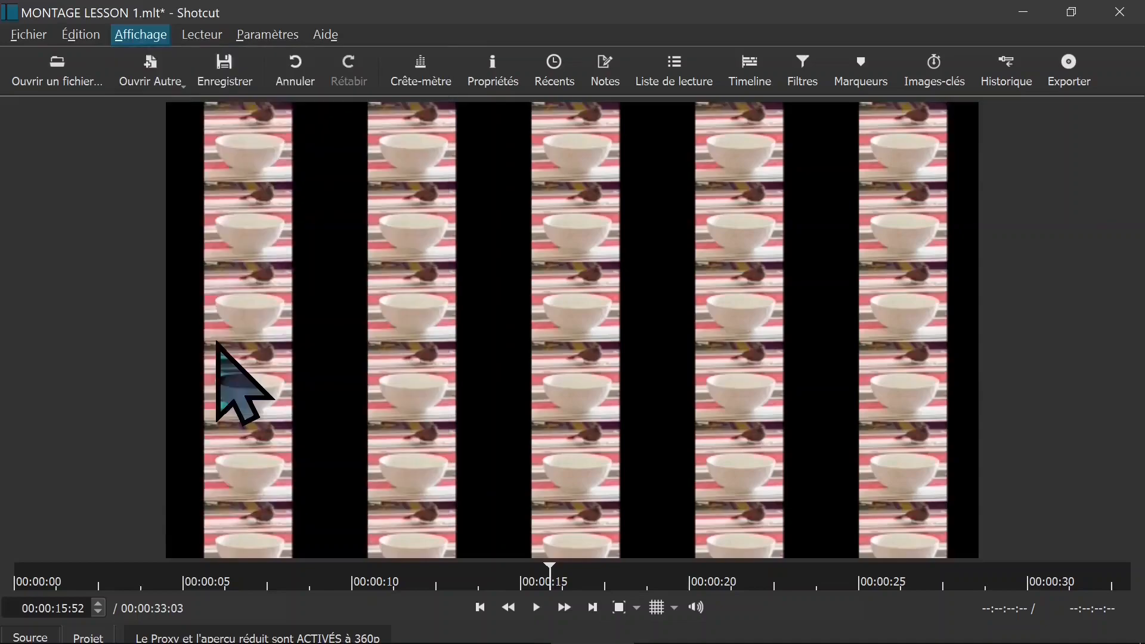
pyautogui.click(231, 74)
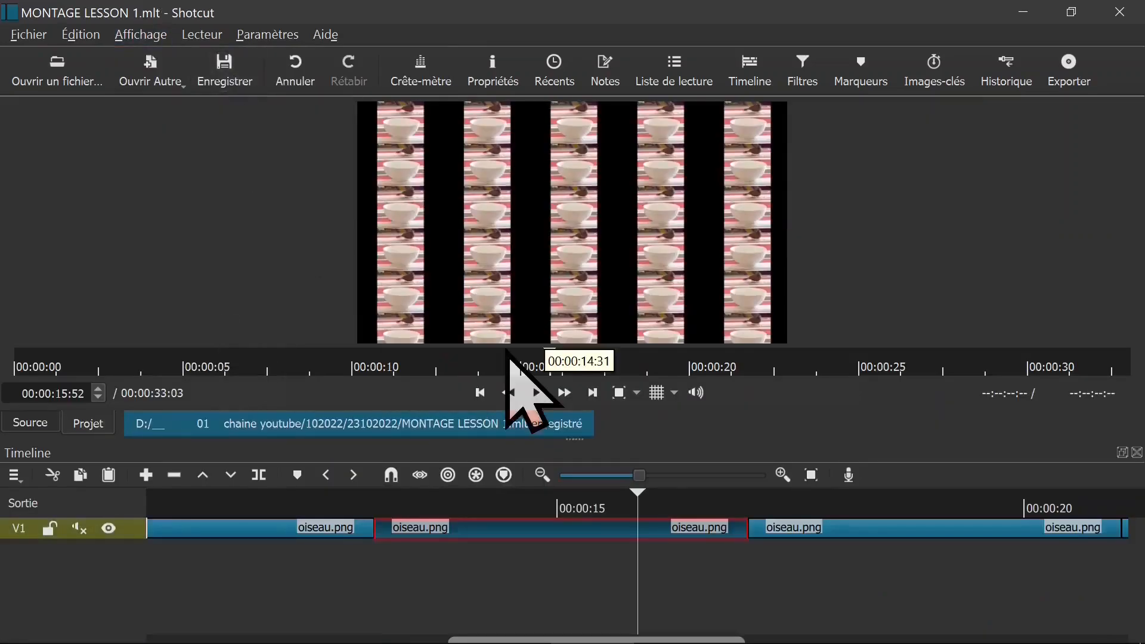
# Play the rest of the grid clip into the next clip, stopping at 00:00:17:36
pyautogui.click(517, 519)
pyautogui.press('space')
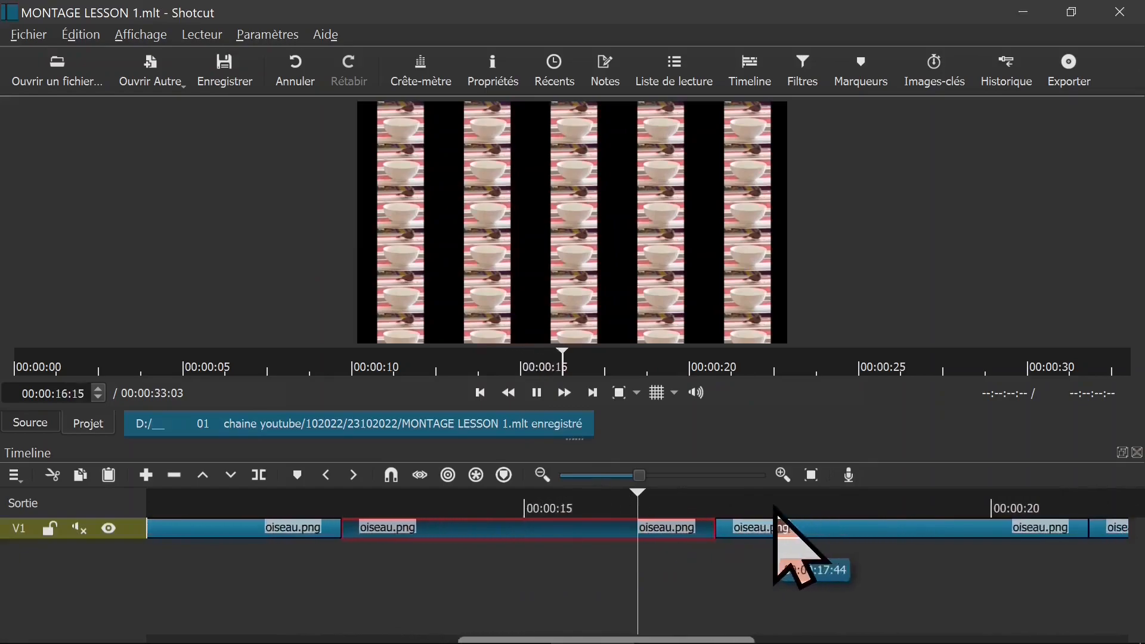
pyautogui.press('space')
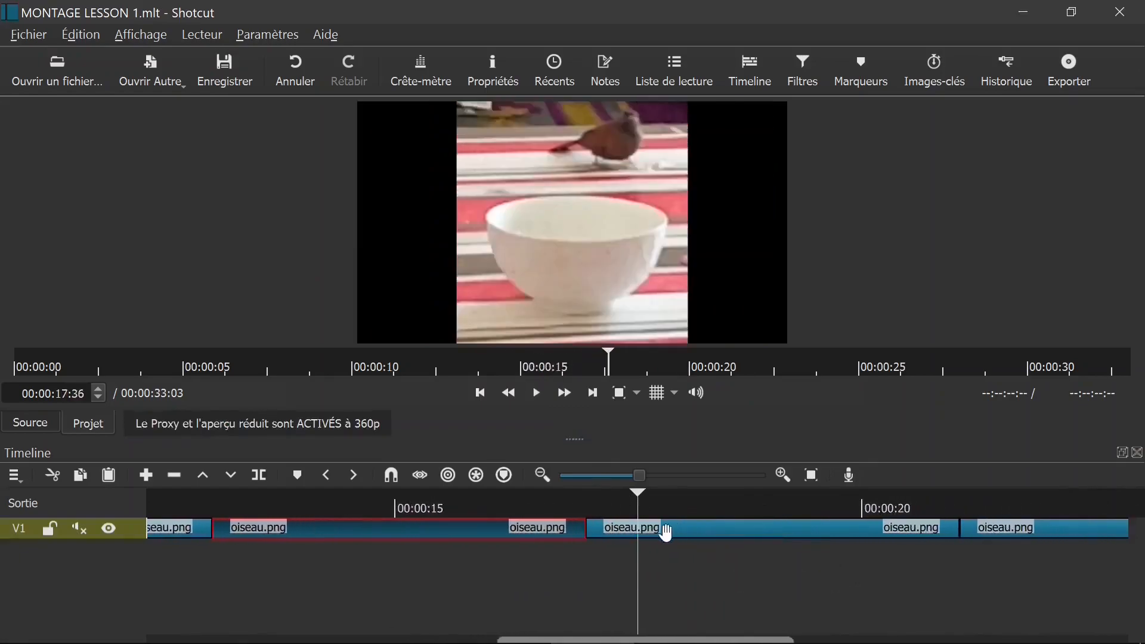
# Select the clip after the grid clip and add the Taille, Position & Rotation filter found by searching TAIL
pyautogui.click(675, 524)
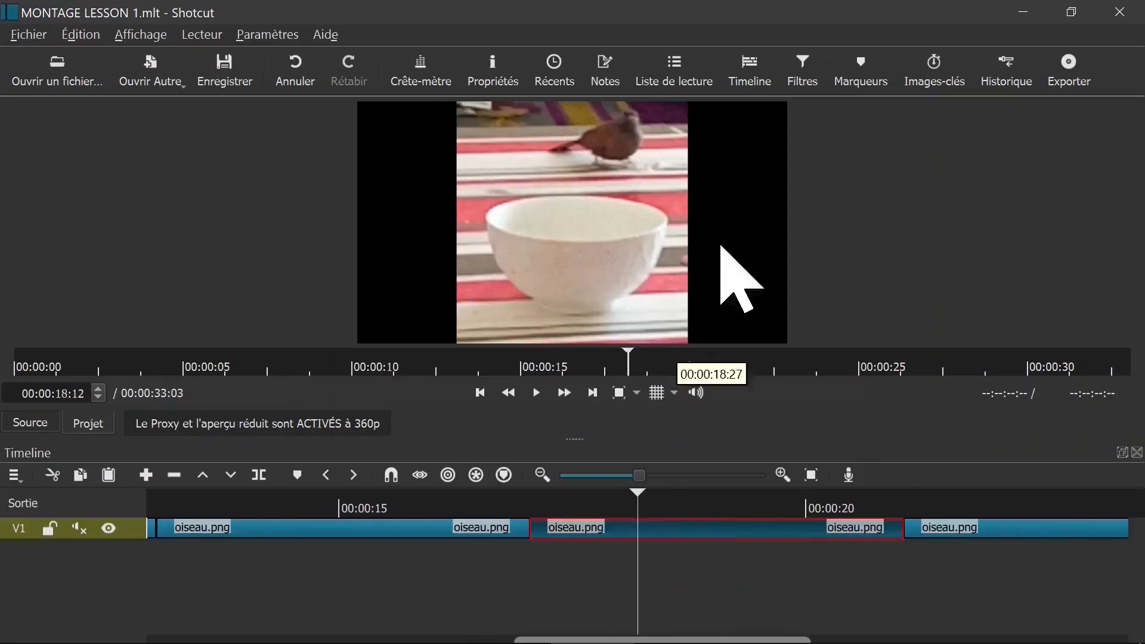
pyautogui.click(802, 74)
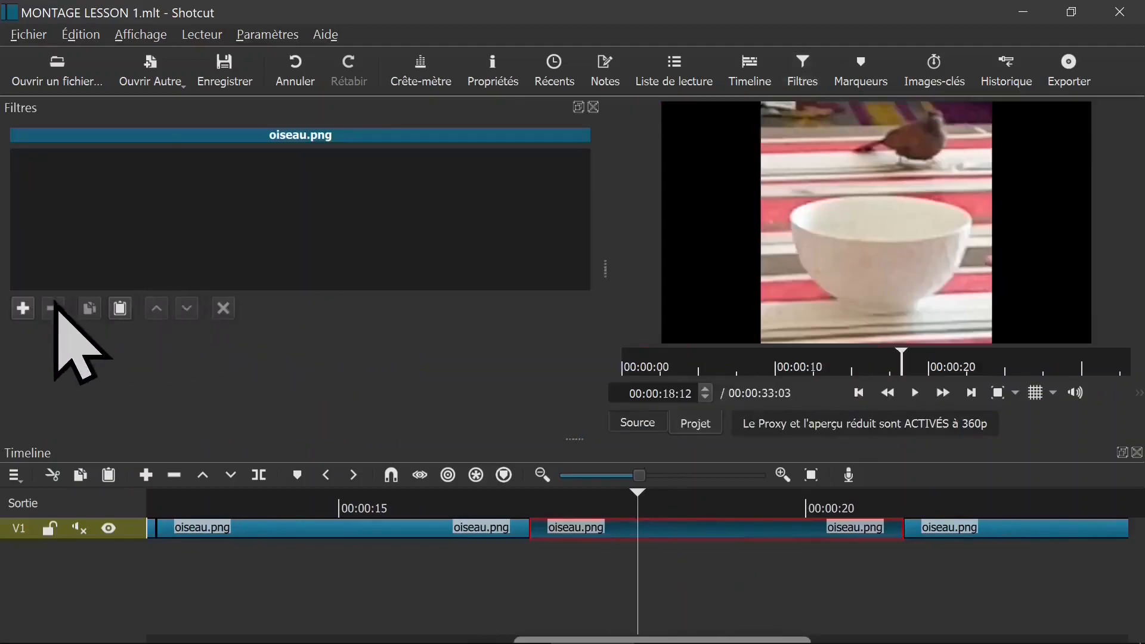
pyautogui.click(23, 308)
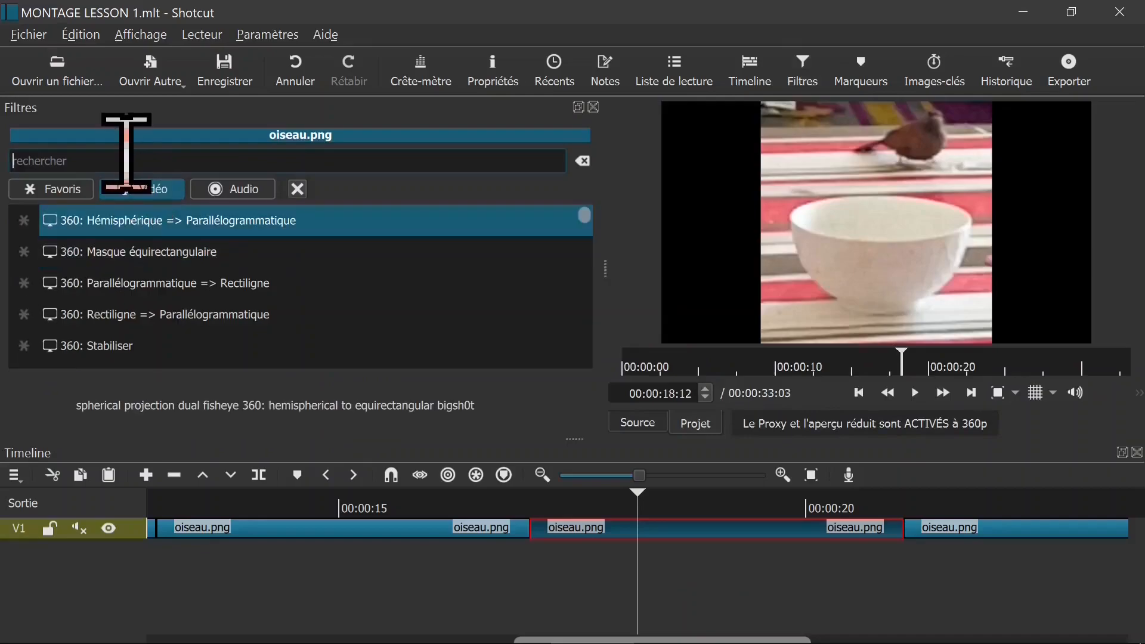
pyautogui.write('TAIL')
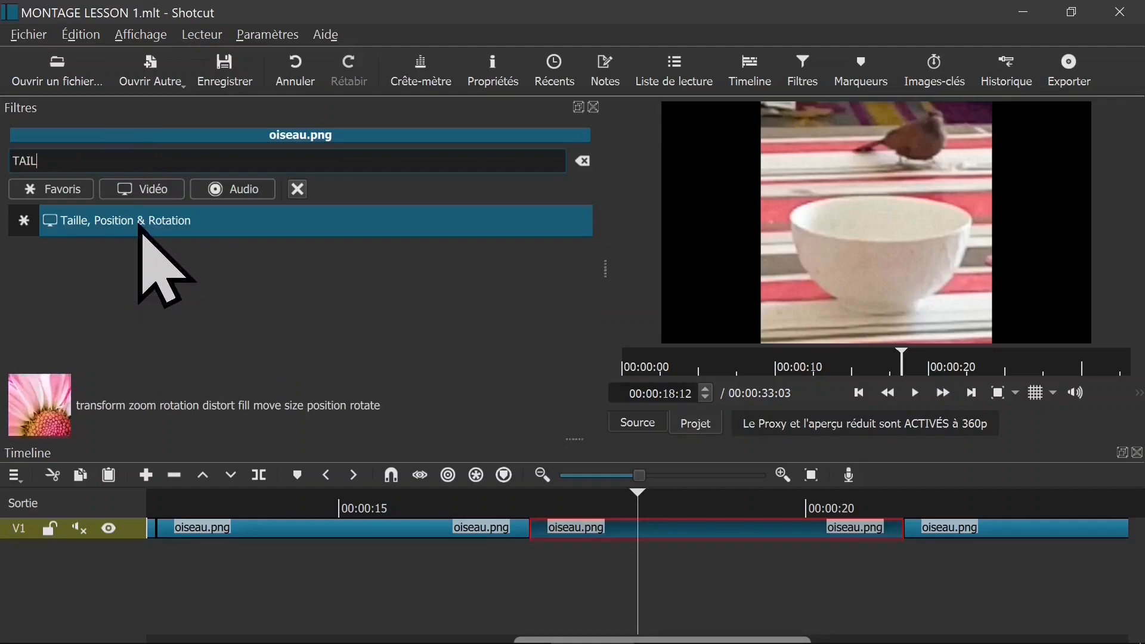
pyautogui.click(130, 221)
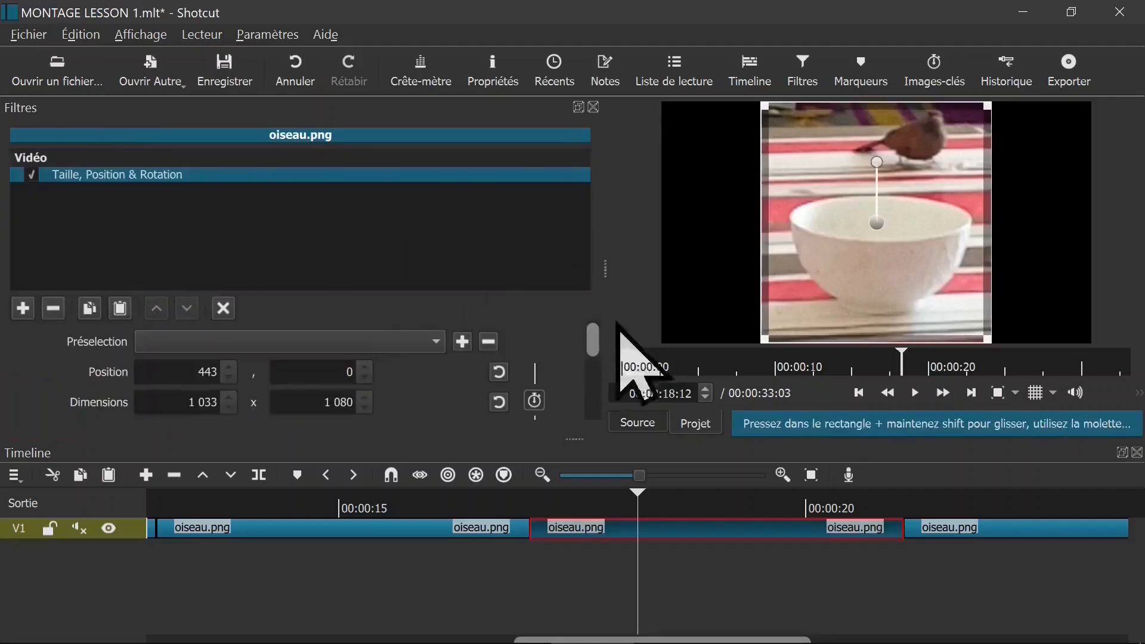
# Hide the timeline, zoom the clip's image to 157 % and move it to position 141, -461 to frame the bowl
pyautogui.moveTo(593, 346); pyautogui.dragTo(595, 353)
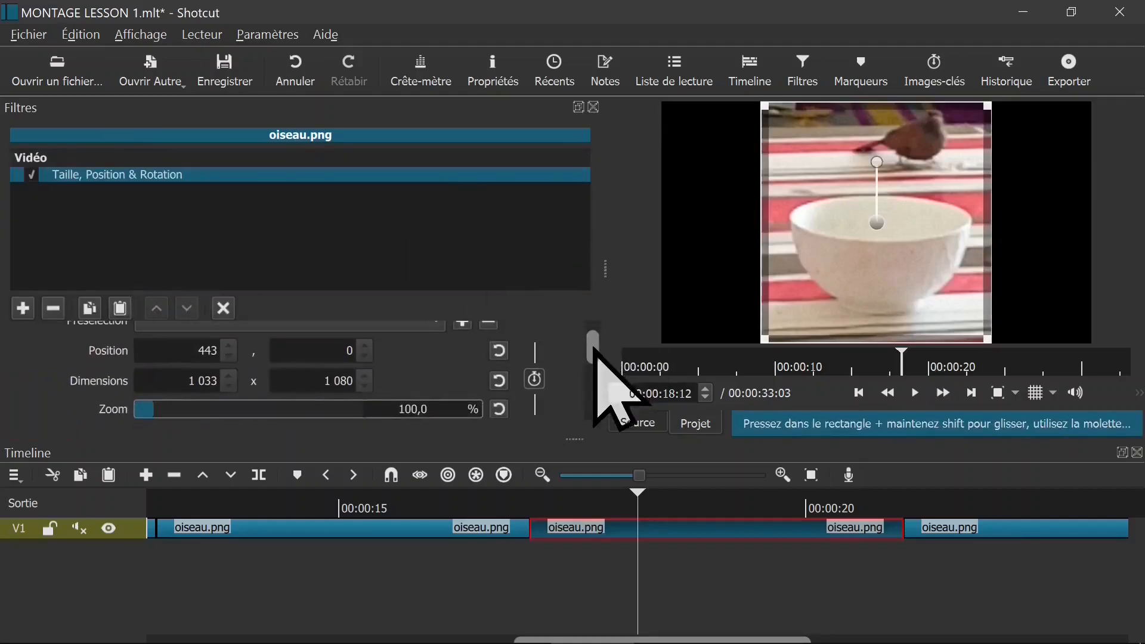
pyautogui.click(144, 36)
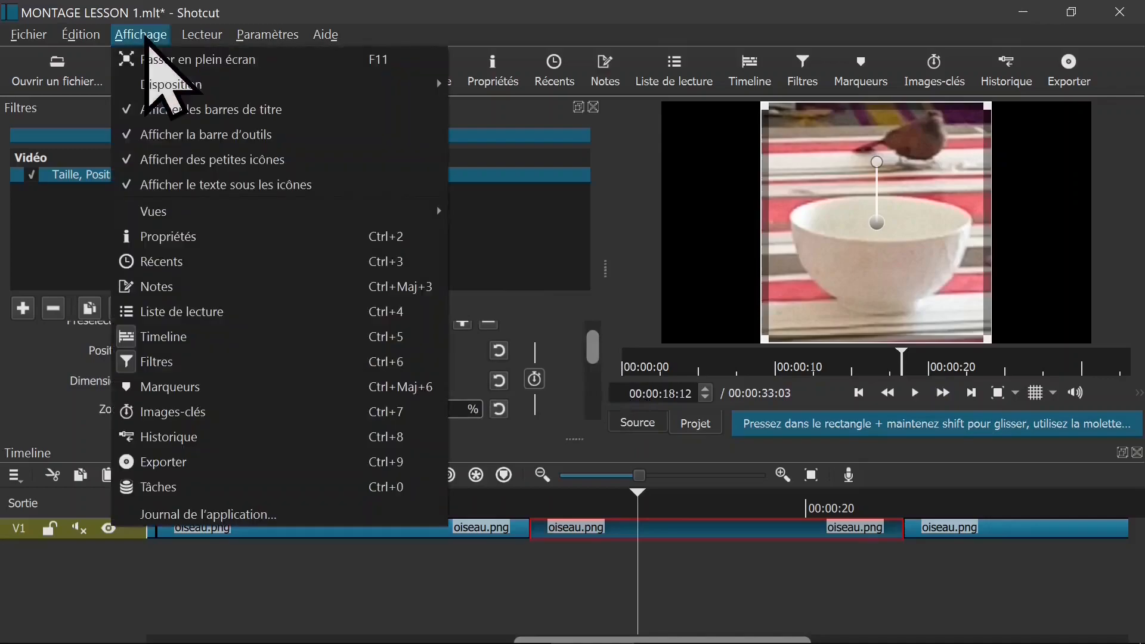
pyautogui.click(328, 337)
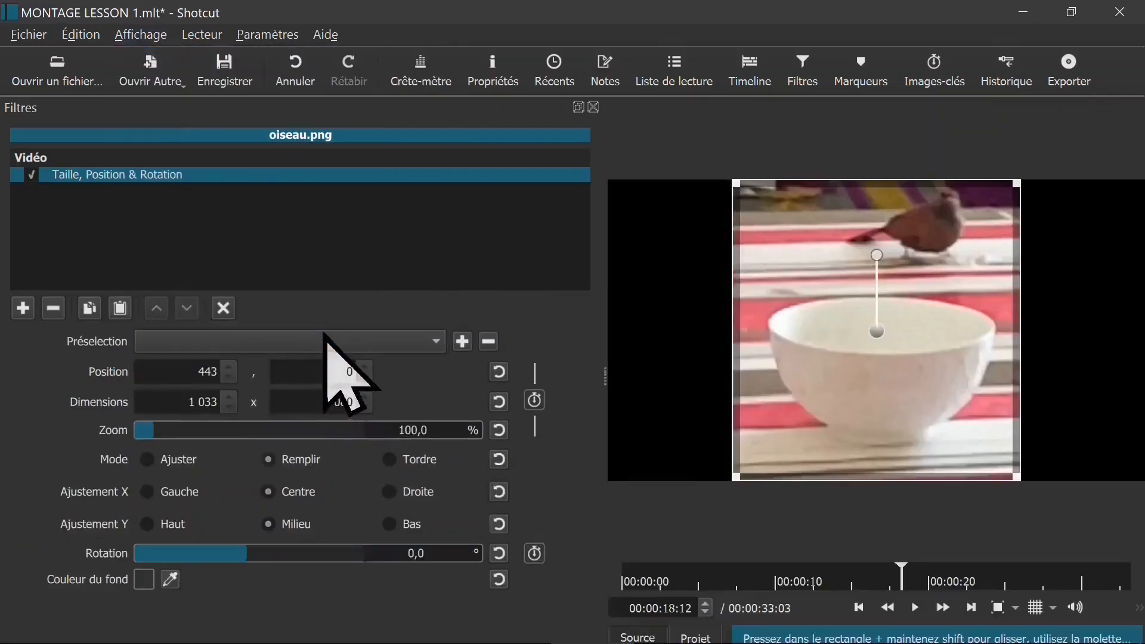
pyautogui.moveTo(160, 435); pyautogui.dragTo(171, 438)
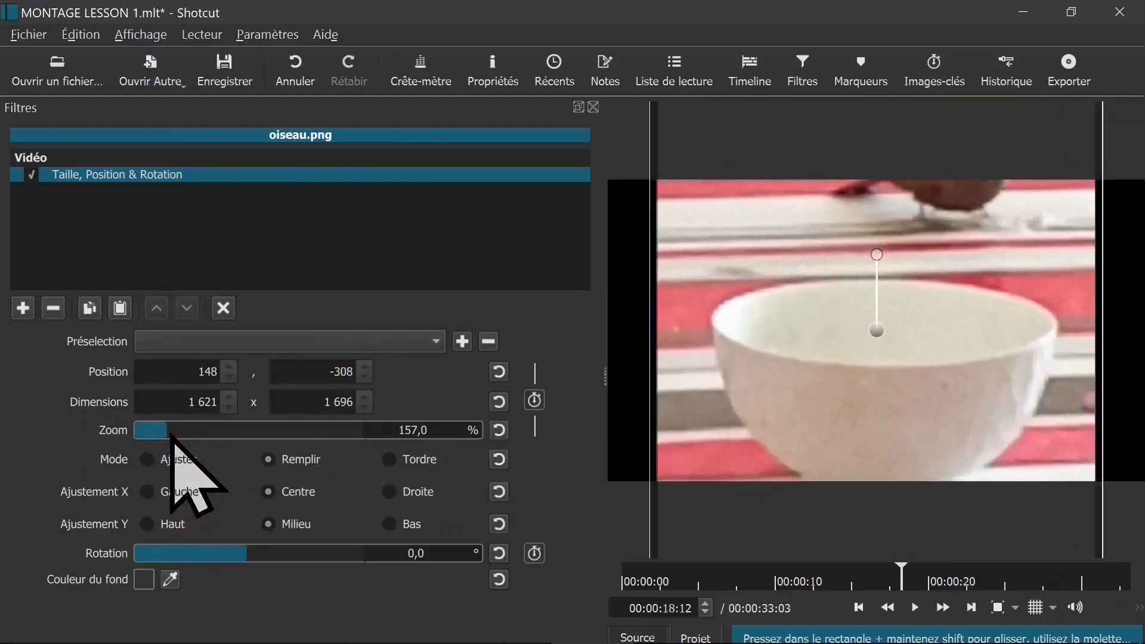
pyautogui.moveTo(880, 334); pyautogui.dragTo(868, 274)
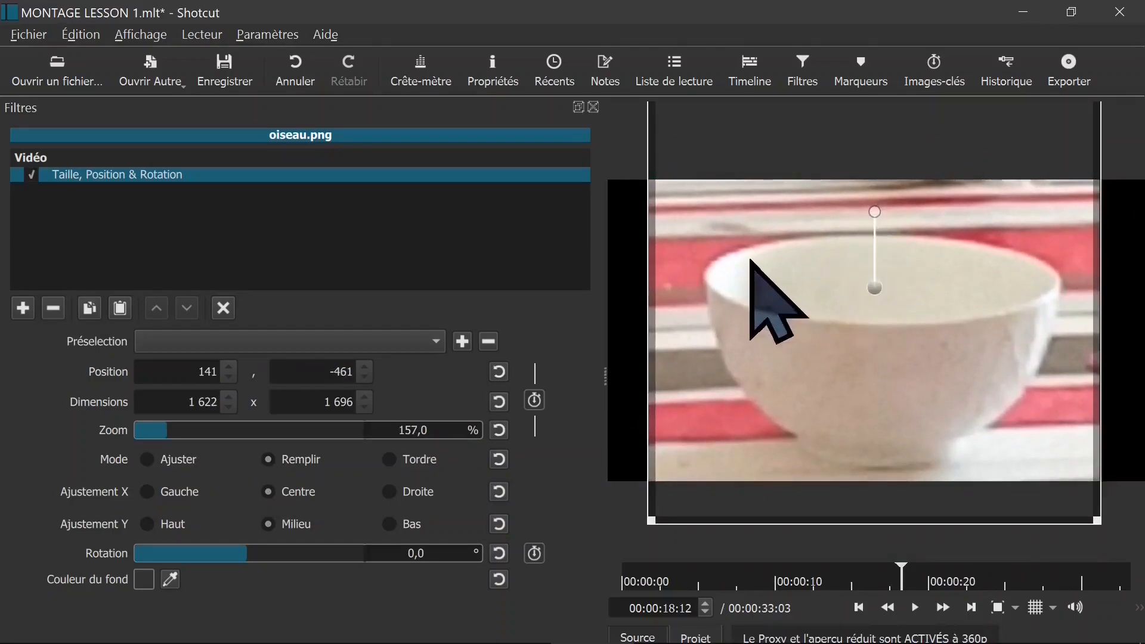
# Close the filter settings, restore the timeline and play the zoomed clip to 00:00:19:38
pyautogui.click(593, 107)
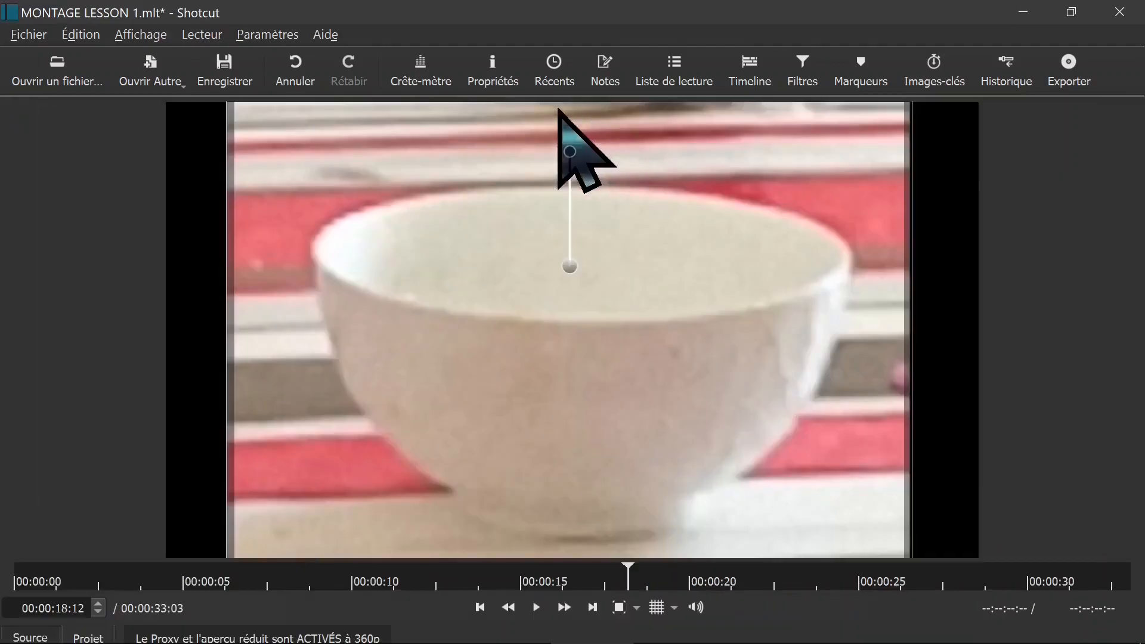
pyautogui.click(141, 34)
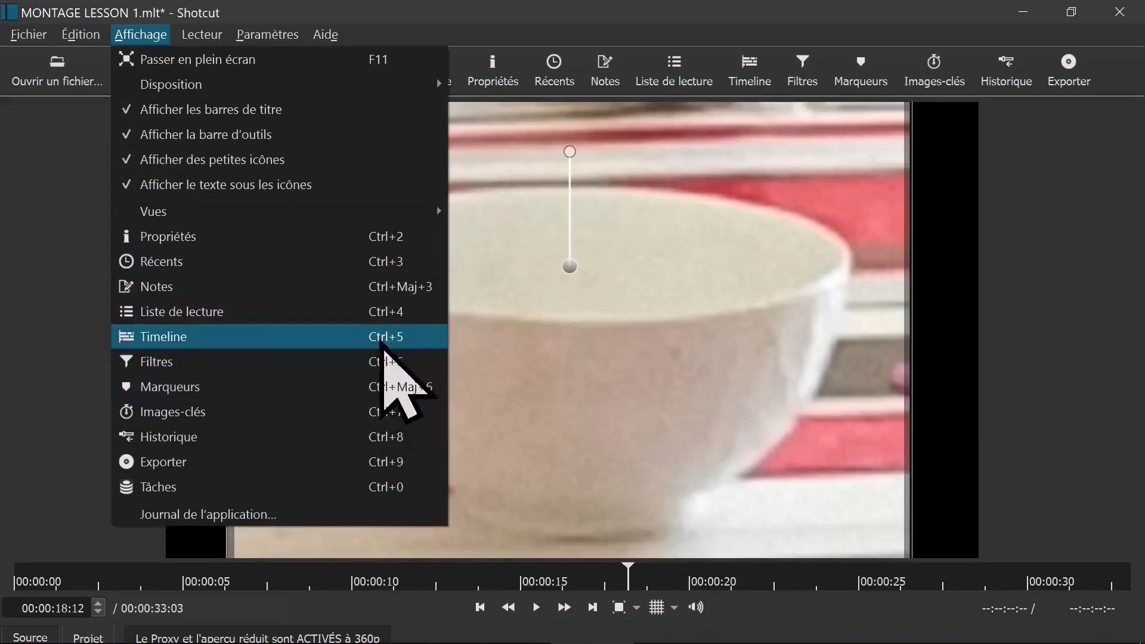
pyautogui.click(381, 342)
pyautogui.click(508, 512)
pyautogui.press('space')
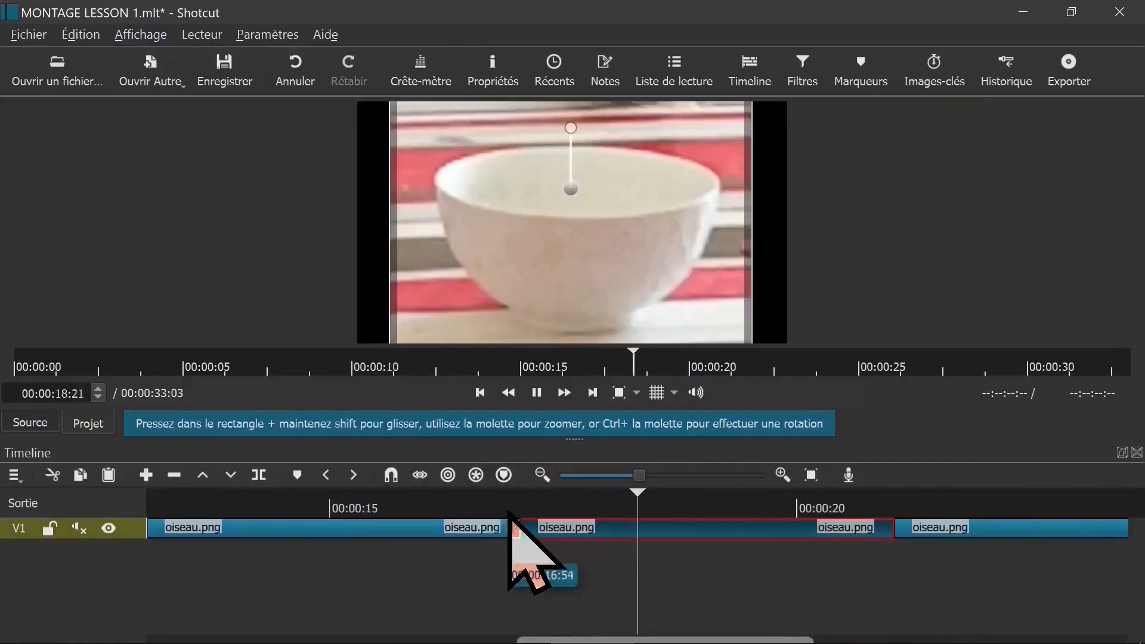
pyautogui.press('space')
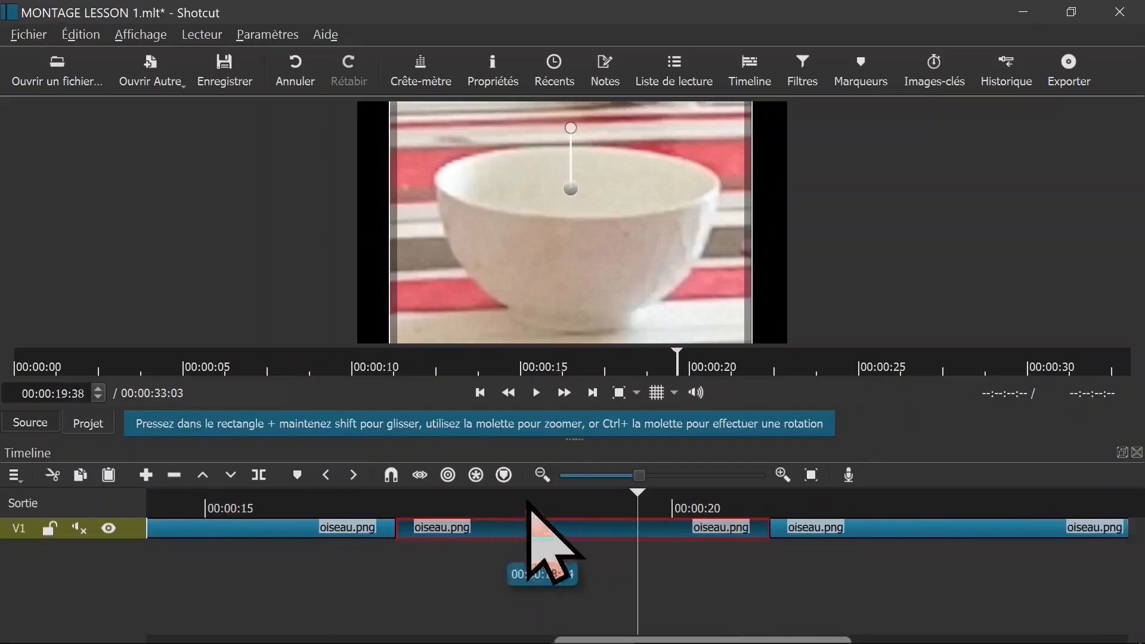
# Open the zoomed clip's keyframes and extend the Taille, Position & Rotation filter's opening ramp to the playhead at 00:00:19:38
pyautogui.click(941, 65)
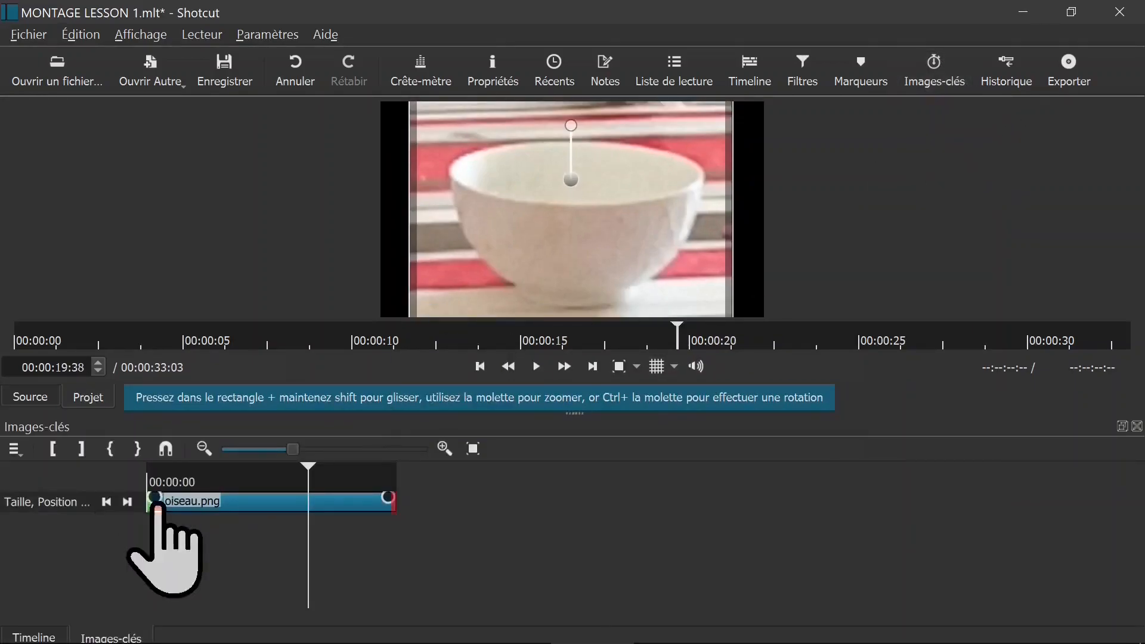
pyautogui.moveTo(184, 506); pyautogui.dragTo(326, 504)
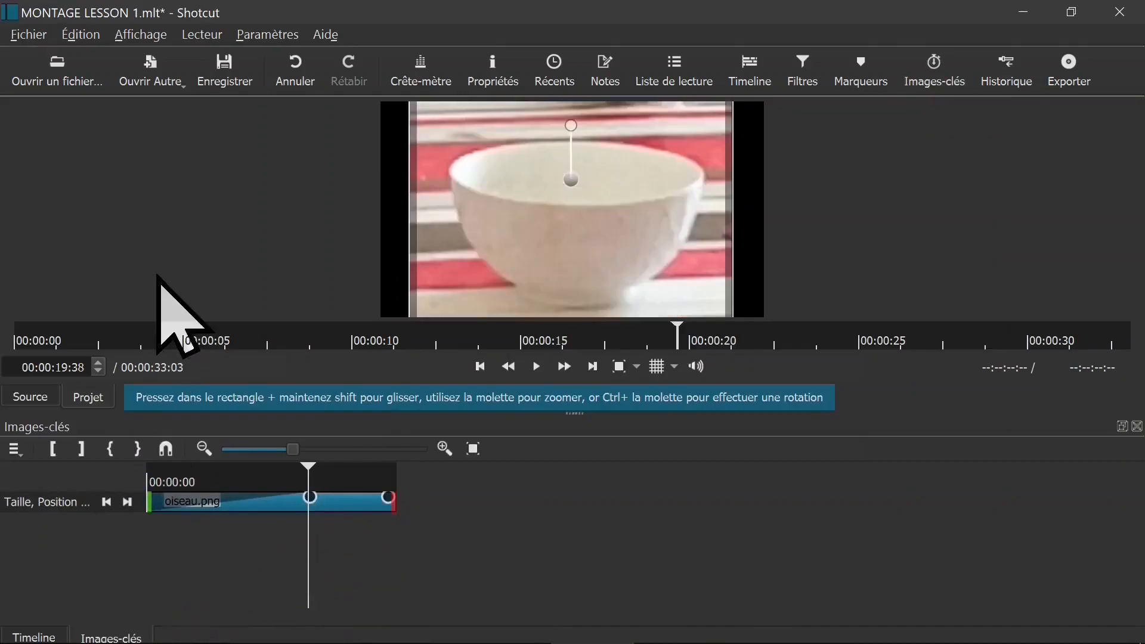
# Save the project, hide the Images-clés view and display the timeline again
pyautogui.click(135, 35)
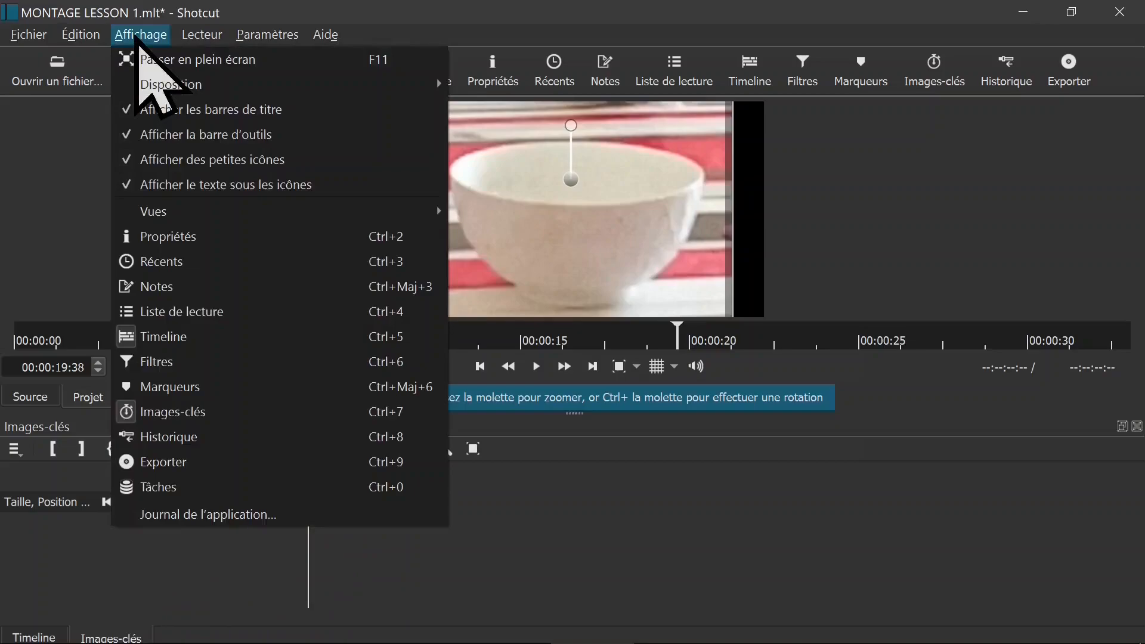
pyautogui.press('Escape')
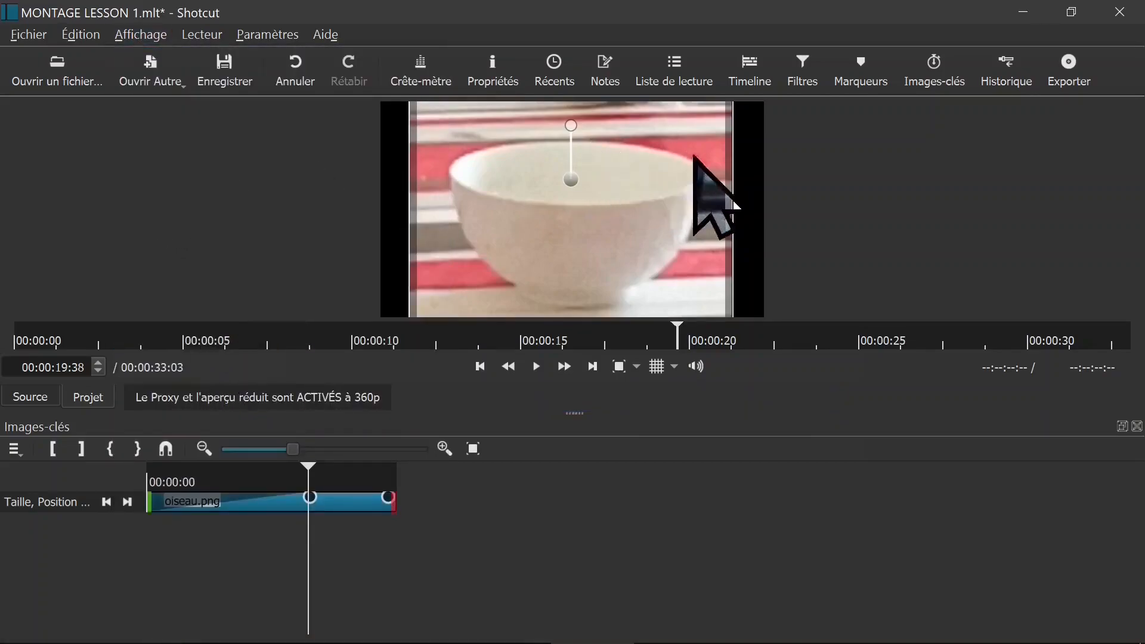
pyautogui.click(226, 73)
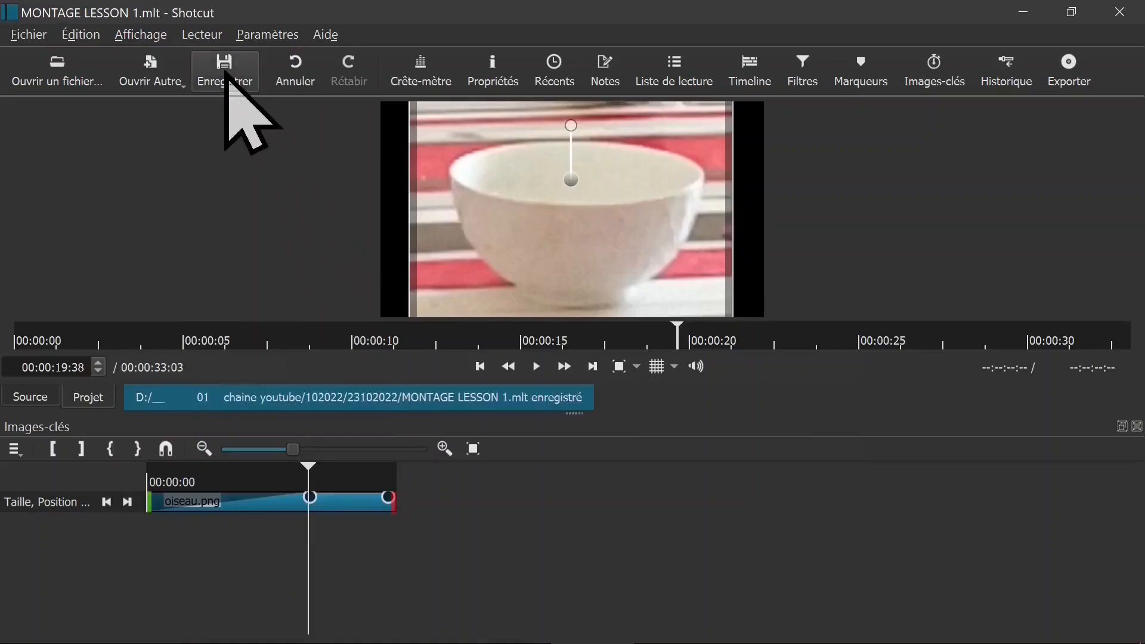
pyautogui.click(139, 34)
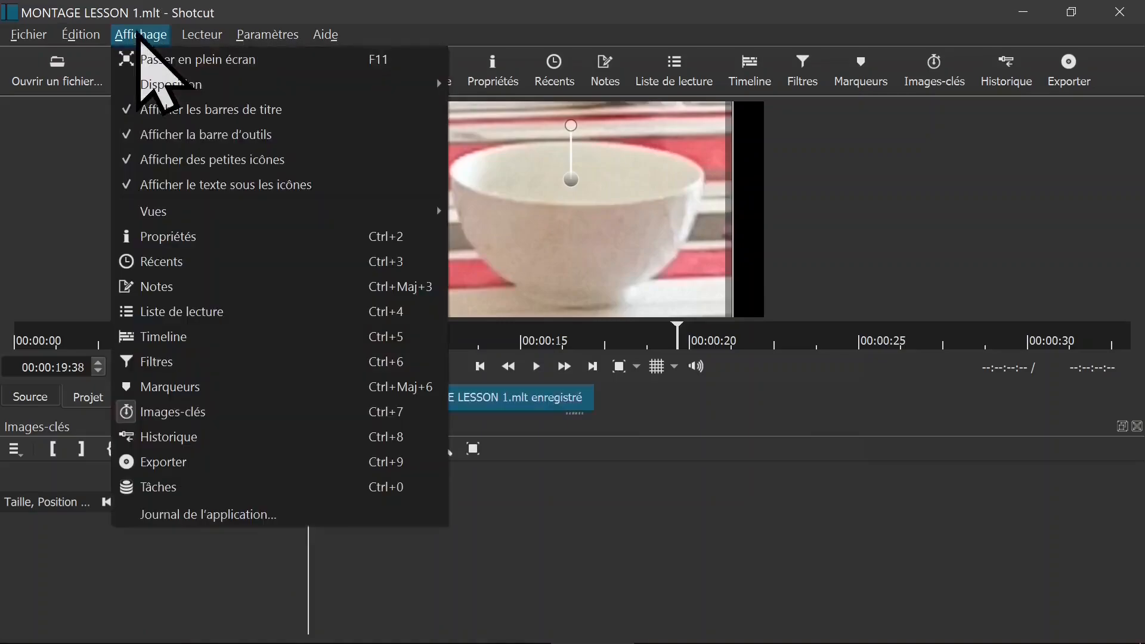
pyautogui.click(224, 412)
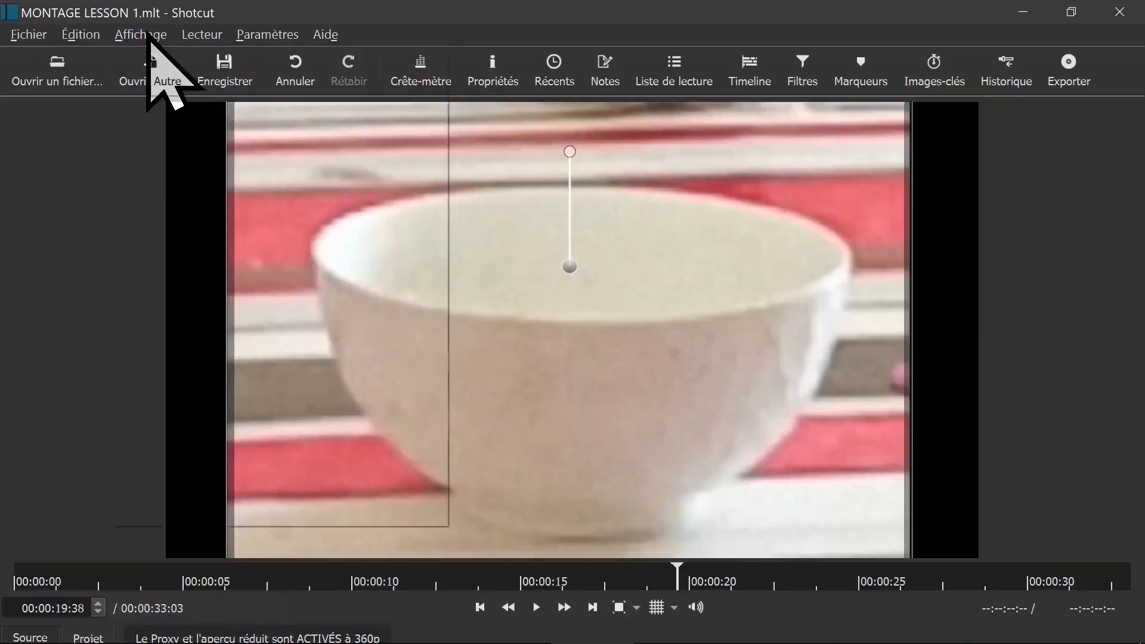
pyautogui.click(144, 34)
pyautogui.click(250, 333)
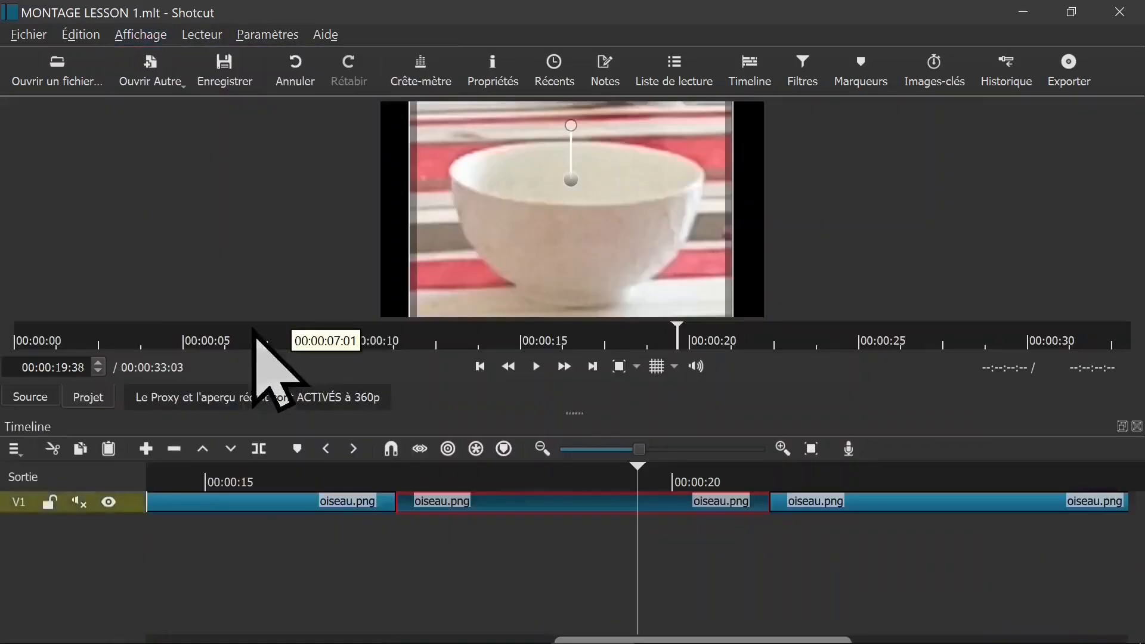
# Play past the end of the zoomed clip to 00:00:22:02 and ripple-delete the oiseau.png clip under the playhead
pyautogui.click(374, 484)
pyautogui.press('space')
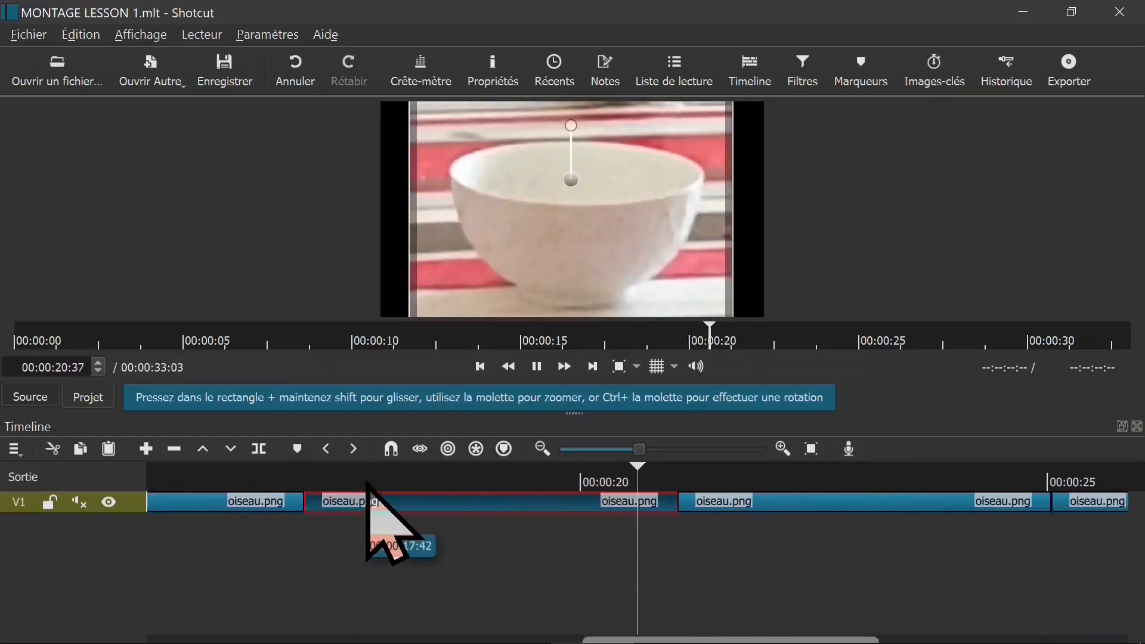
pyautogui.press('space')
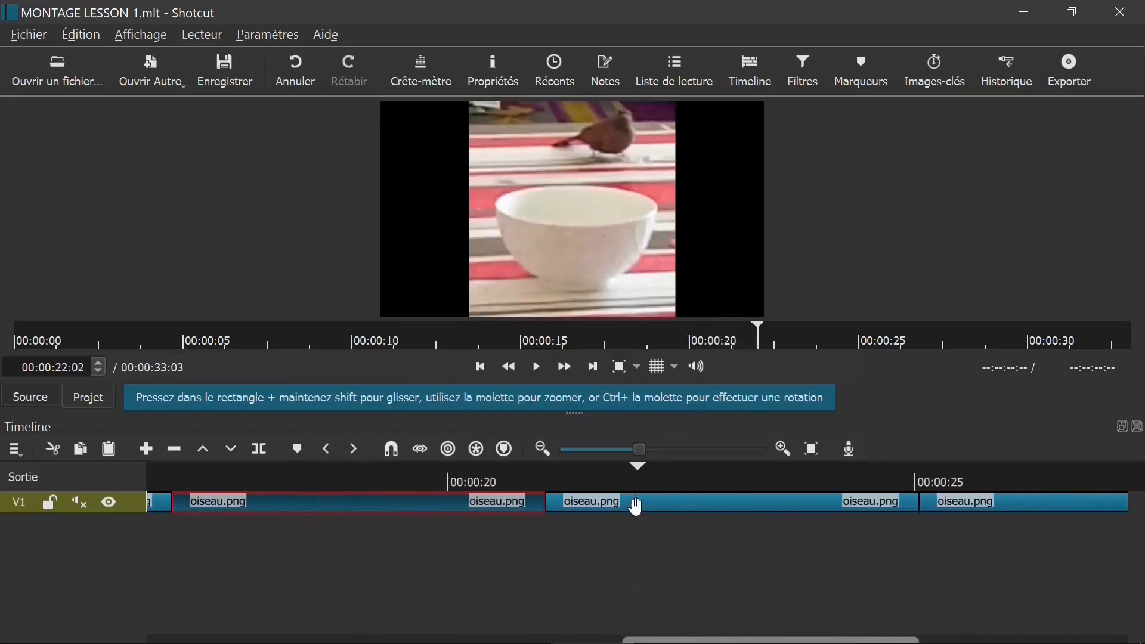
pyautogui.click(635, 503)
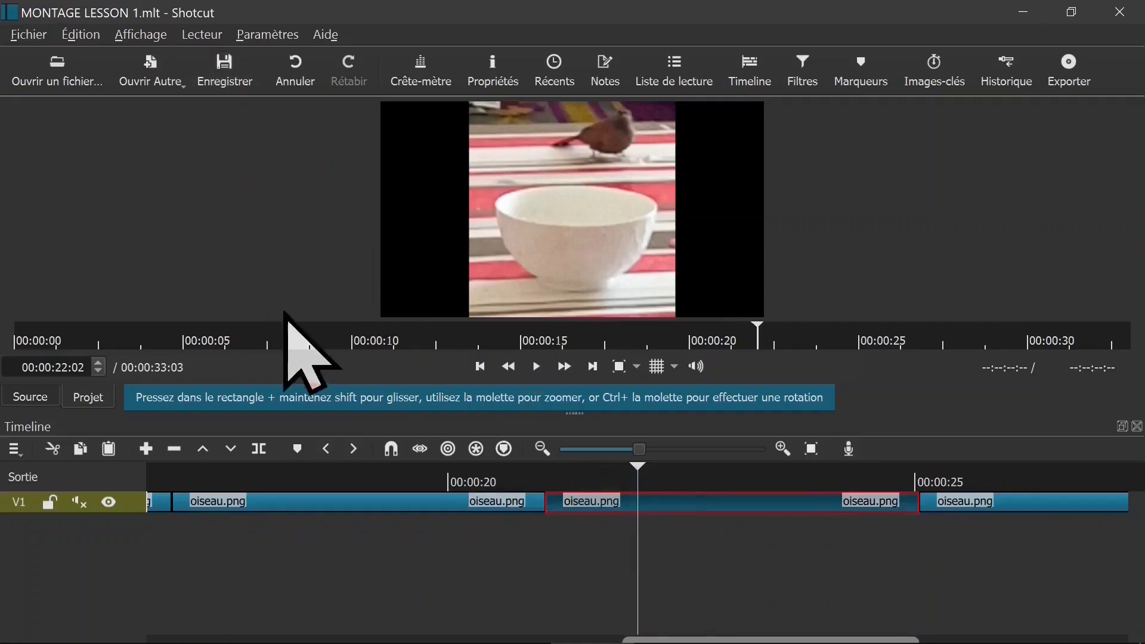
pyautogui.click(177, 452)
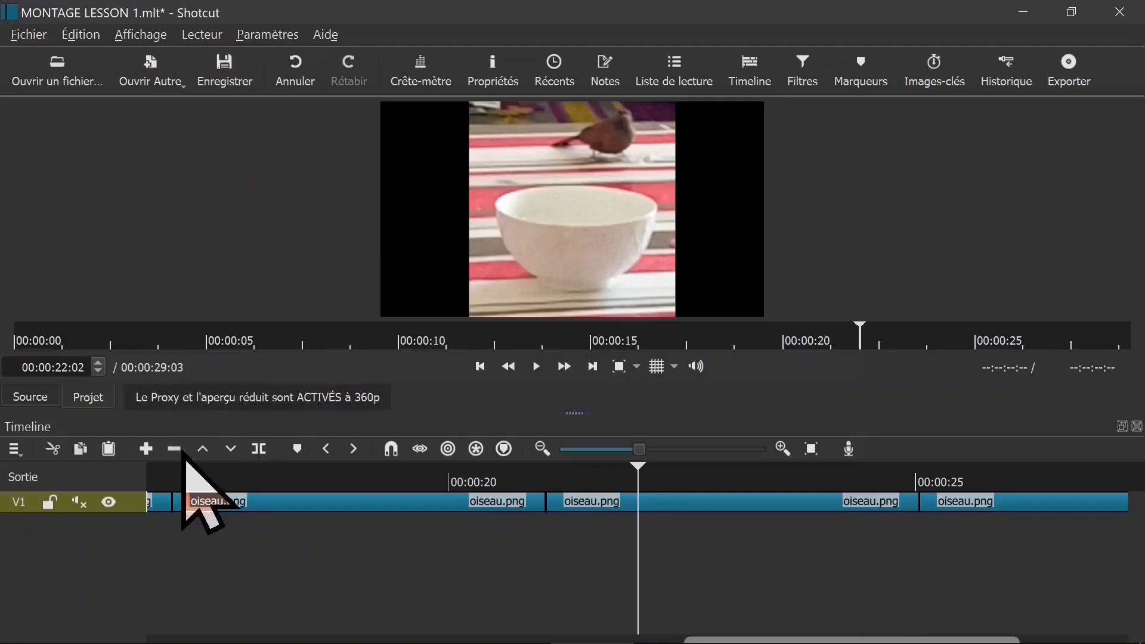
# Select the oiseau.png clip under the playhead and add a new video track above V1
pyautogui.click(644, 498)
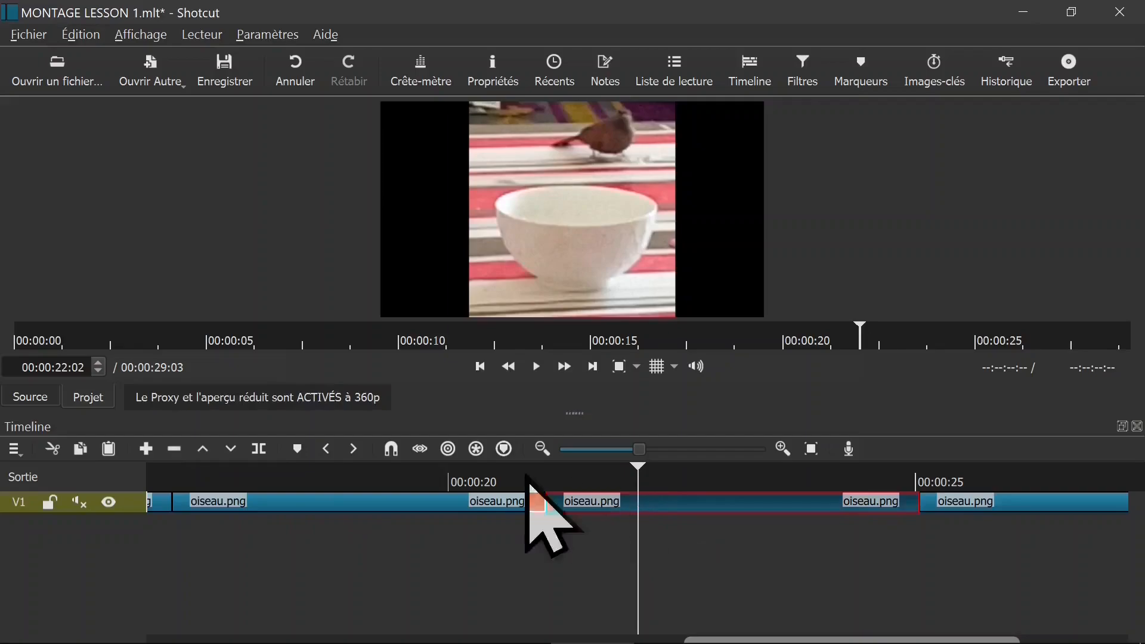
pyautogui.click(16, 452)
pyautogui.moveTo(35, 472)
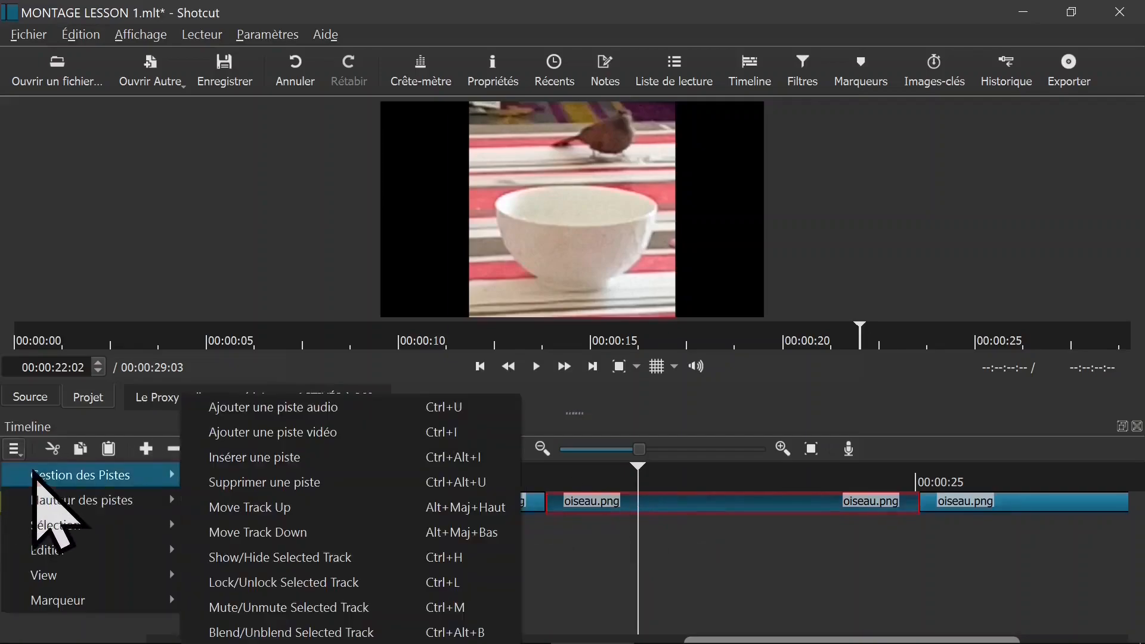
pyautogui.click(397, 434)
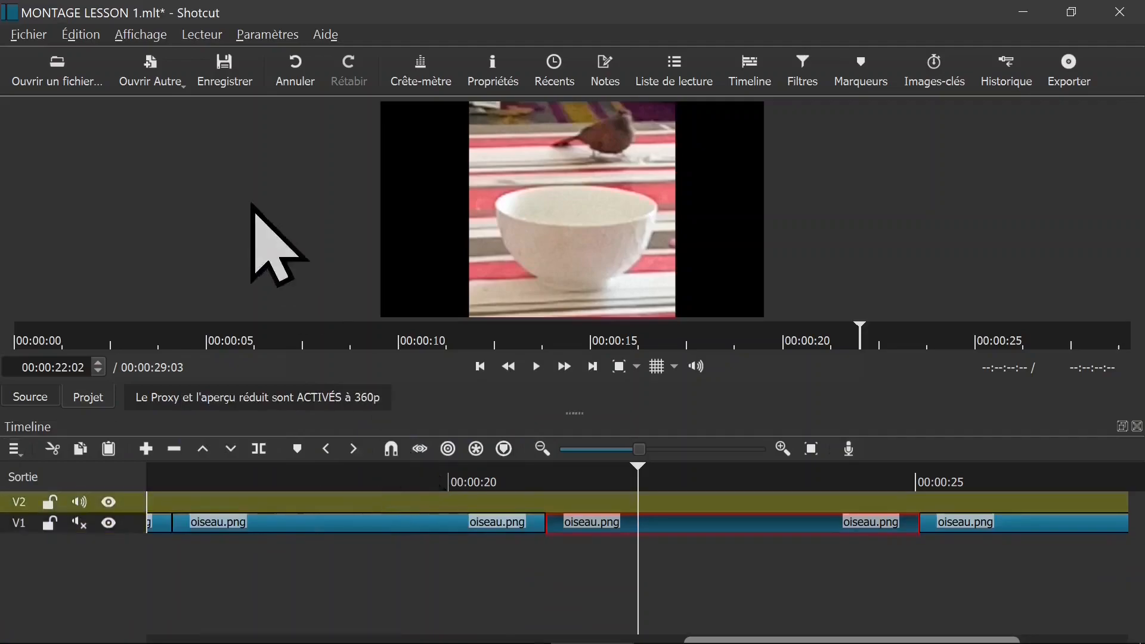
# Open the image 00001.png from the Images folder and place it on track V2, starting just before the playhead
pyautogui.click(75, 76)
pyautogui.doubleClick(237, 186)
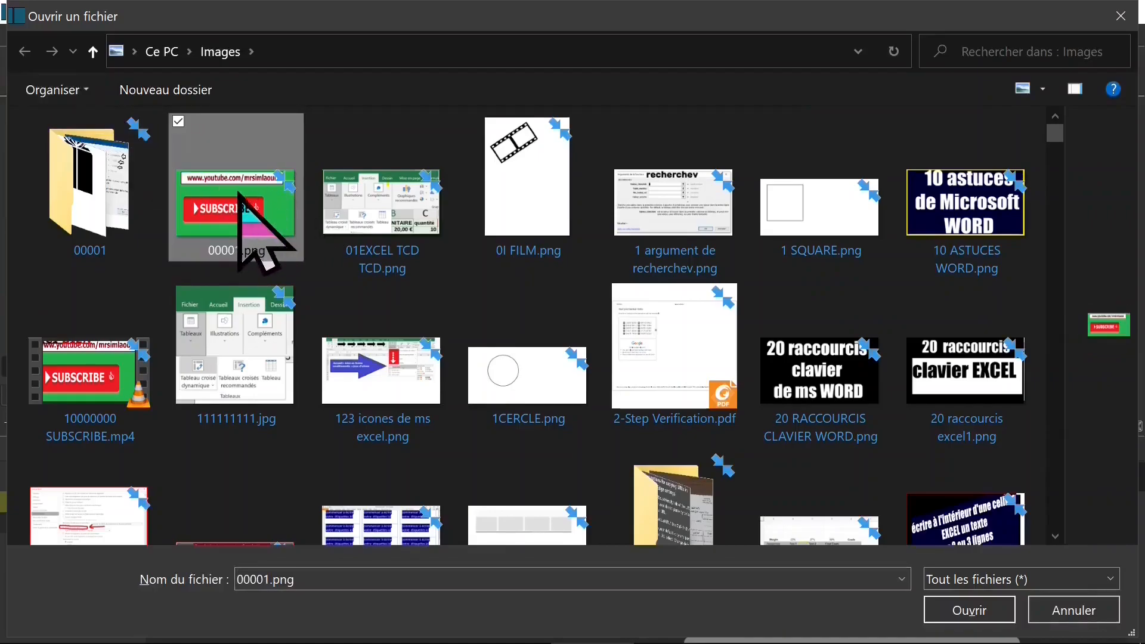
pyautogui.moveTo(583, 200); pyautogui.dragTo(589, 496)
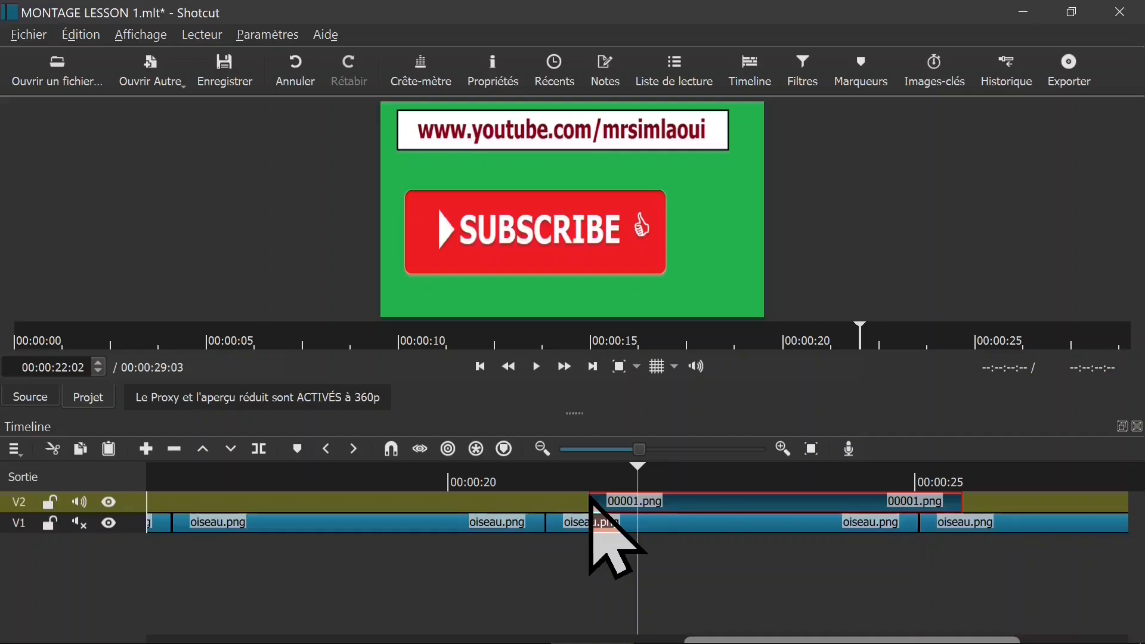
# Ripple-delete the last oiseau.png clip on track V1 and select the 00001.png clip on V2 with the playhead over it
pyautogui.click(1006, 526)
pyautogui.click(808, 451)
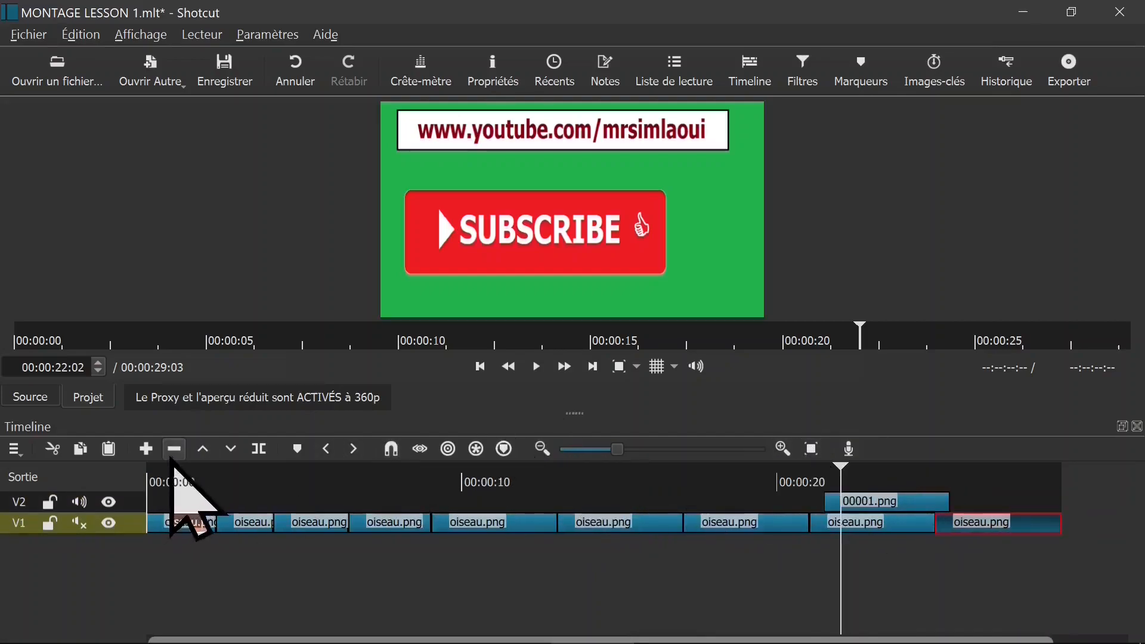
pyautogui.click(174, 449)
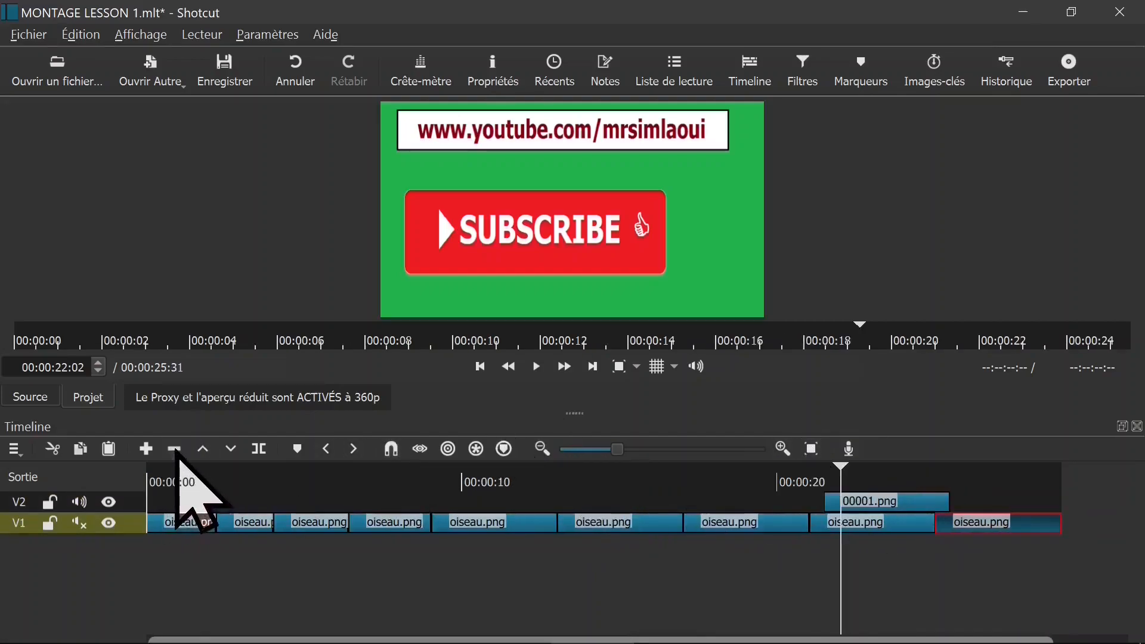
pyautogui.click(862, 485)
pyautogui.click(667, 505)
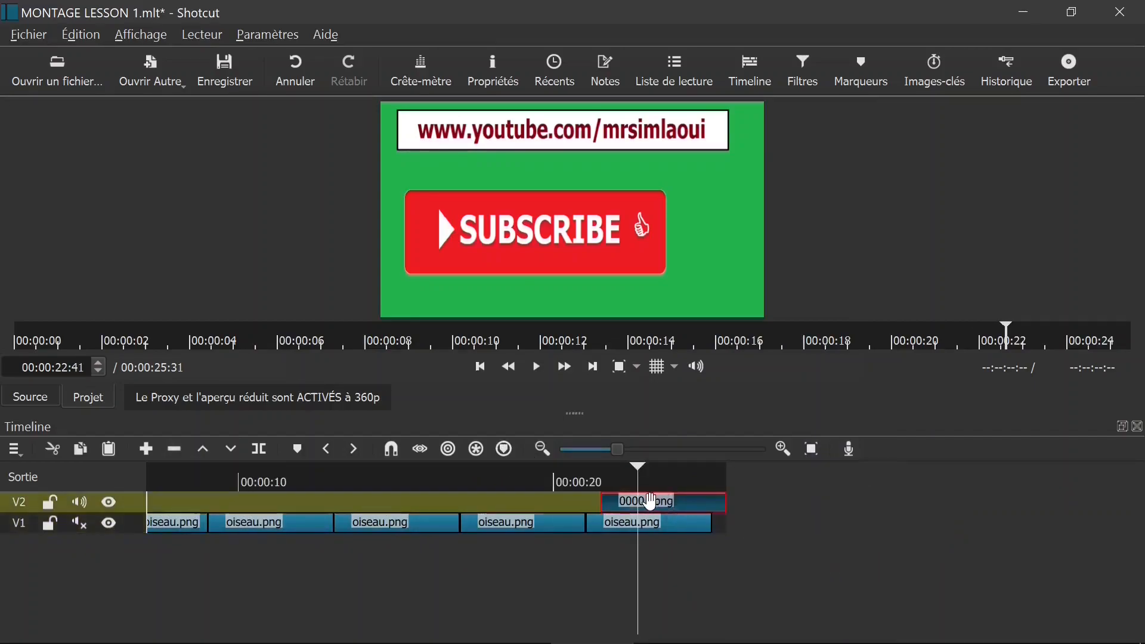
# Export the project as a video file named MONTAGE LESSON 1.mp4
pyautogui.click(28, 34)
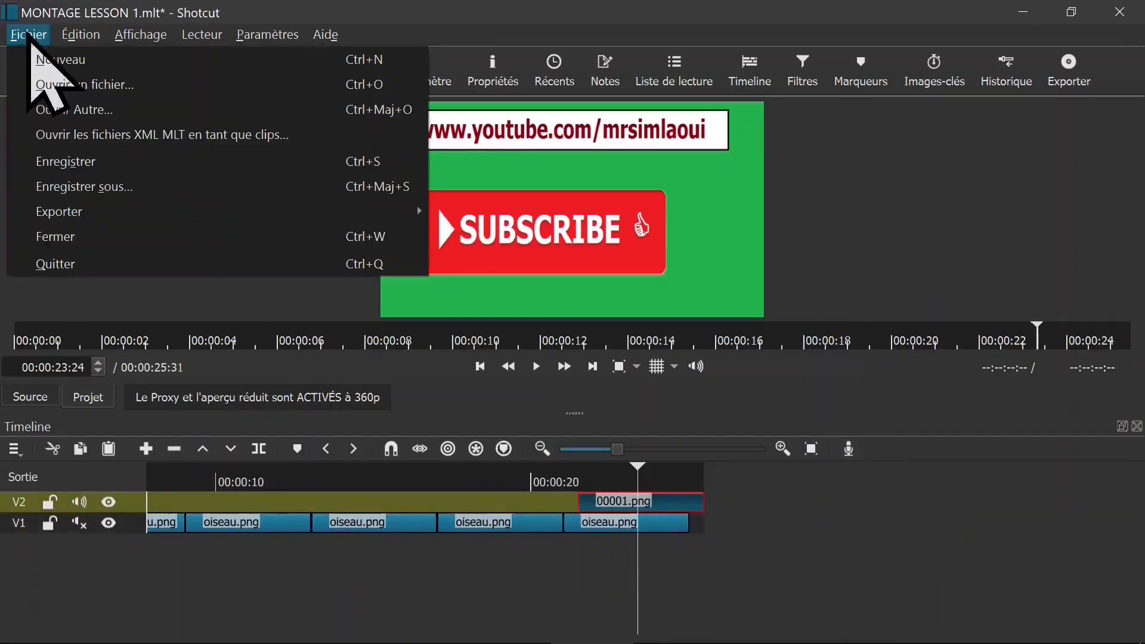
pyautogui.moveTo(75, 216)
pyautogui.click(28, 35)
pyautogui.click(28, 35)
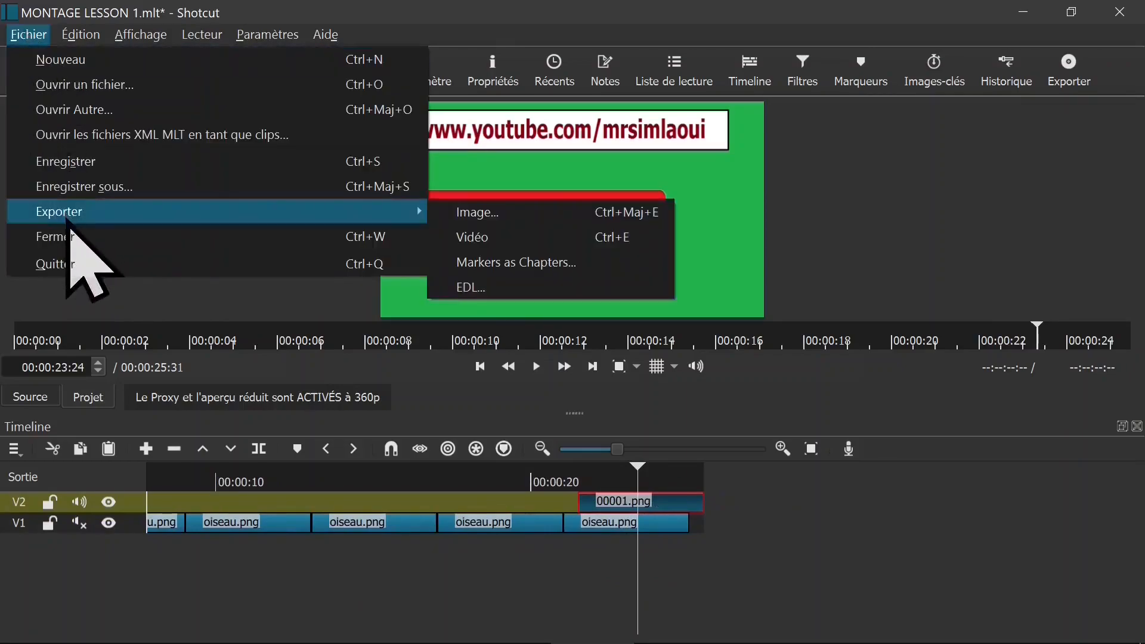
pyautogui.click(28, 34)
pyautogui.click(28, 35)
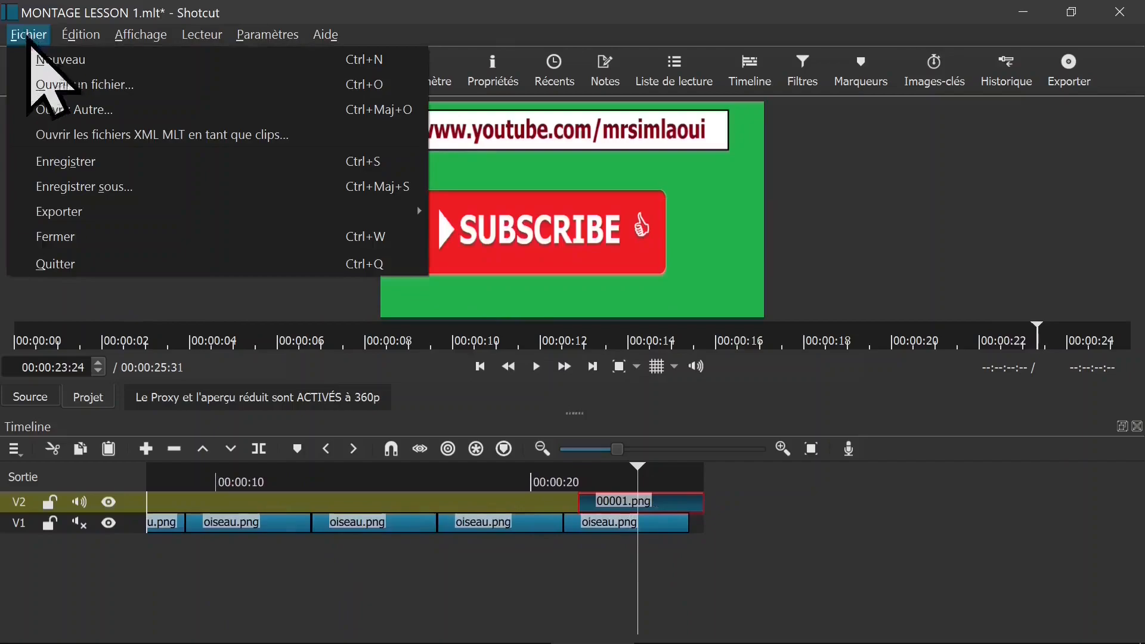
pyautogui.click(500, 215)
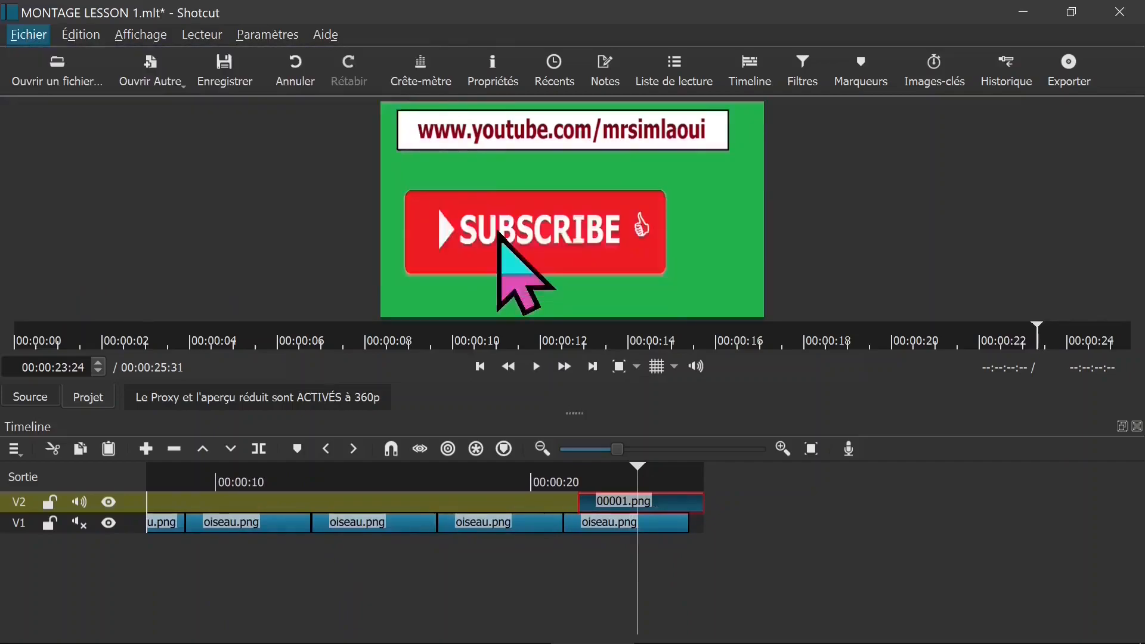
pyautogui.click(307, 397)
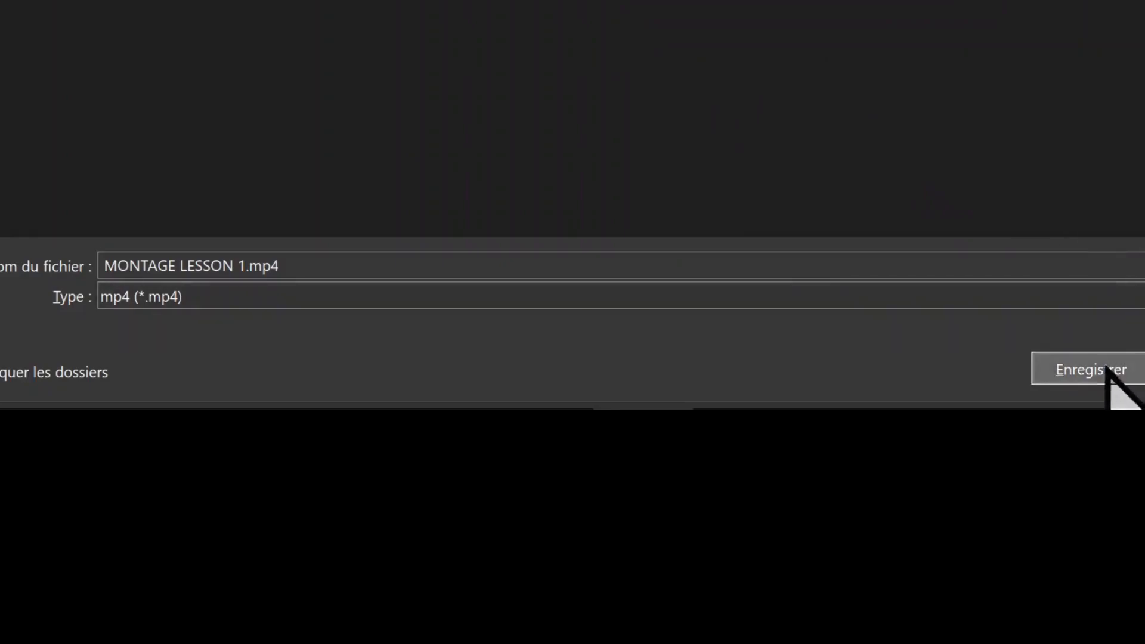
pyautogui.click(1106, 368)
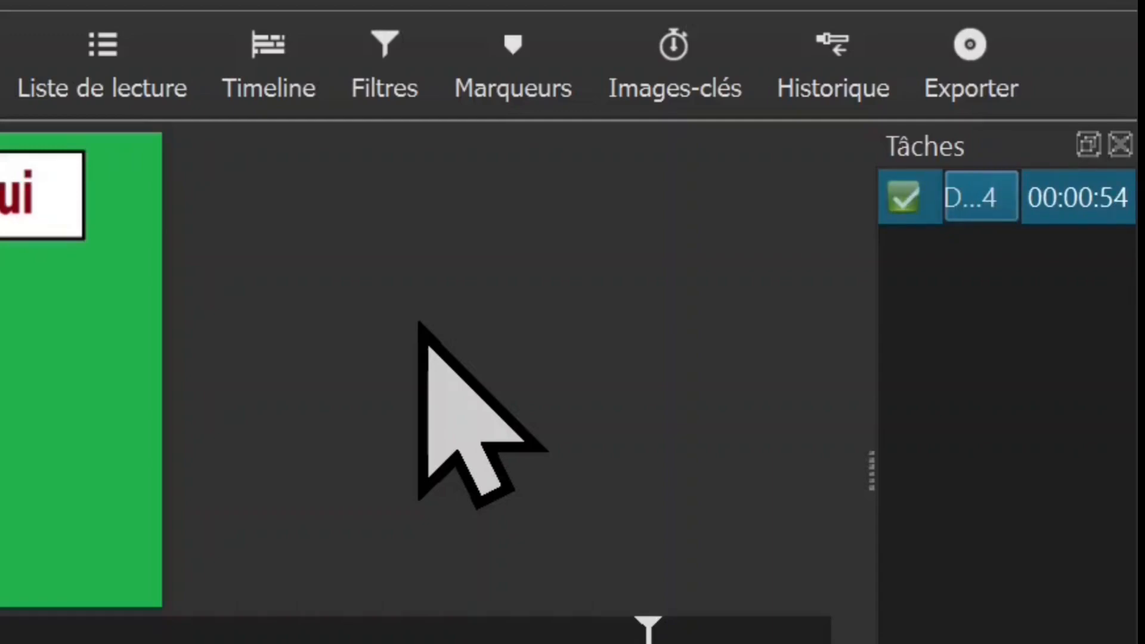
# Show the completed export in its folder and open MONTAGE LESSON 1.mp4 for playback
pyautogui.rightClick(1007, 199)
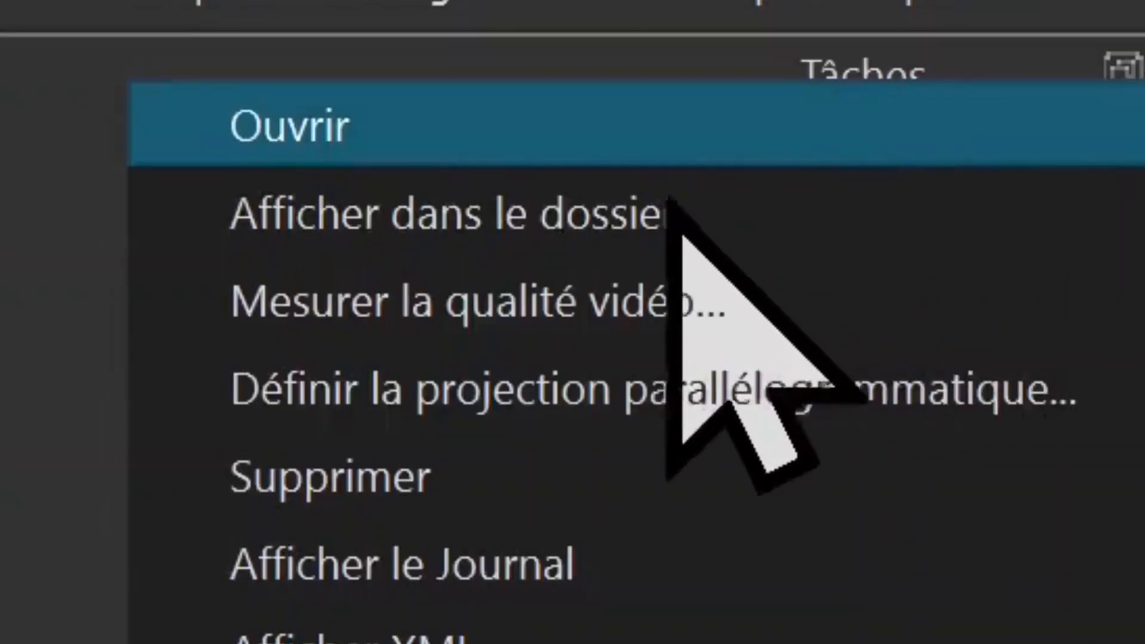
pyautogui.click(658, 224)
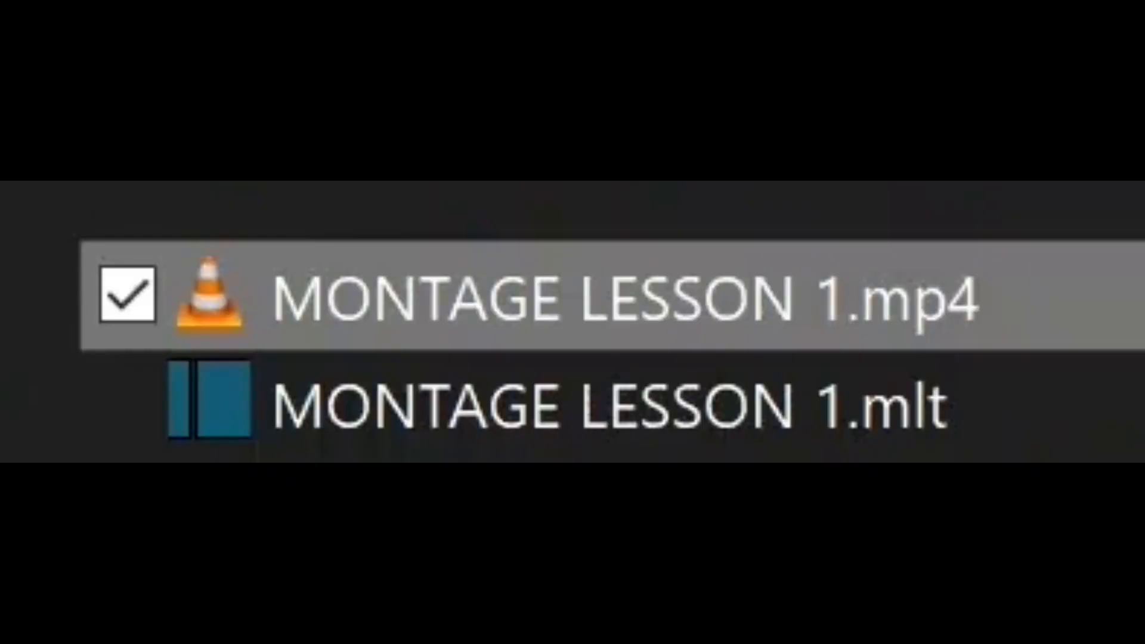
pyautogui.doubleClick(614, 312)
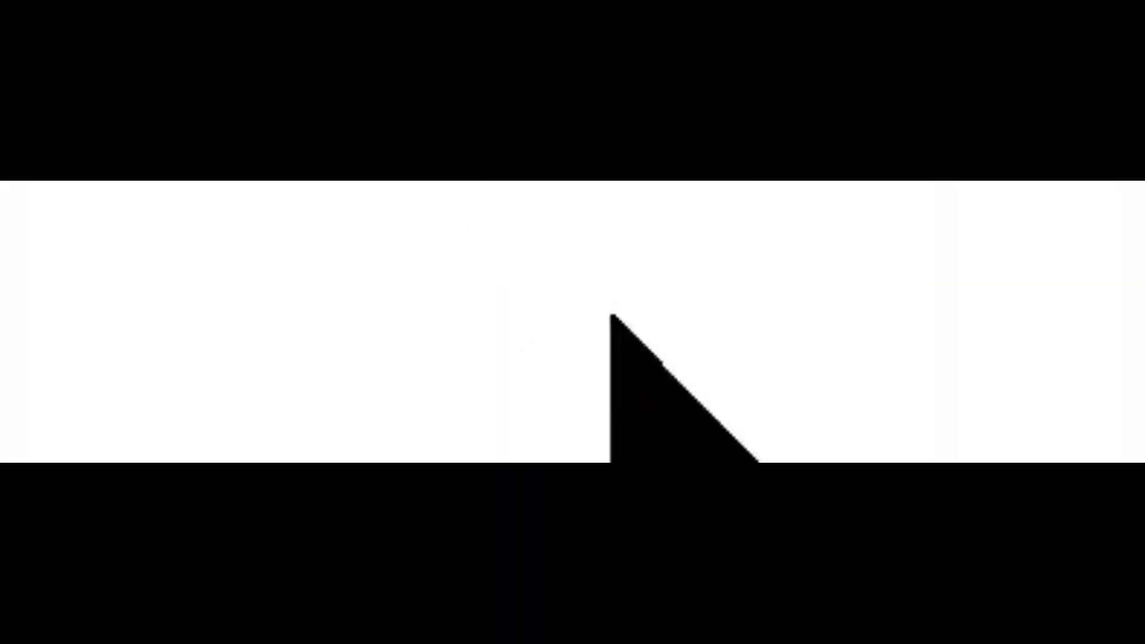